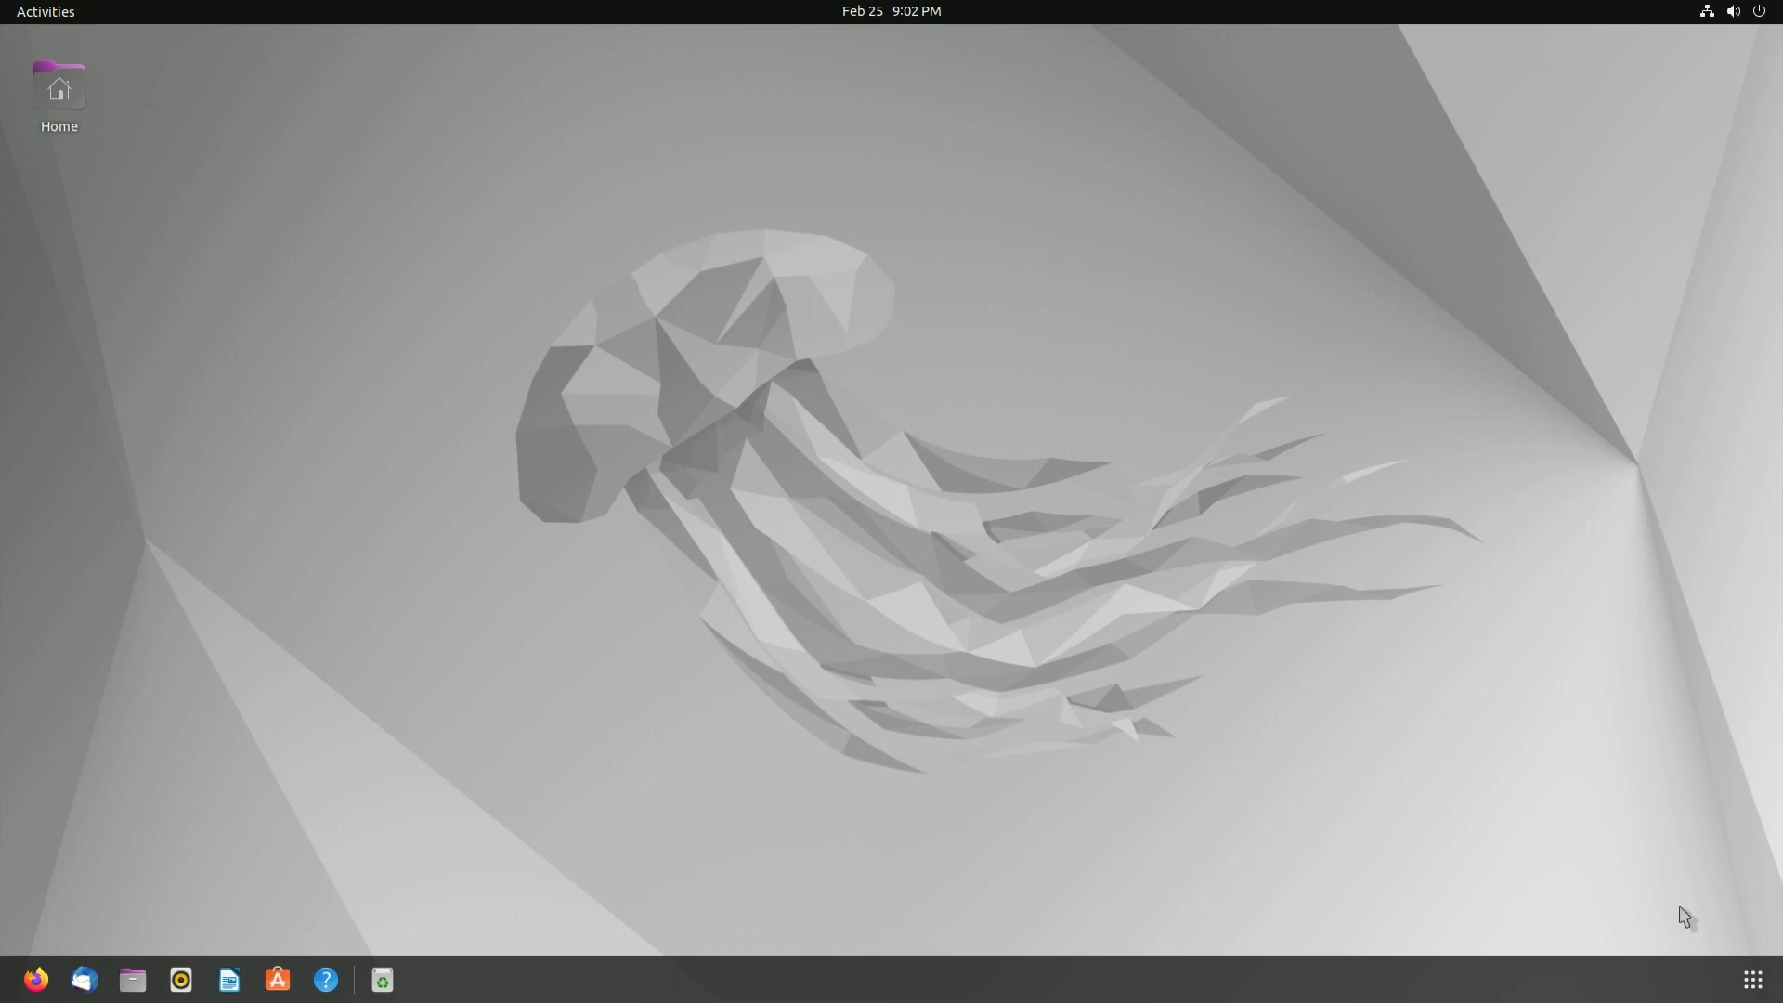
Open a Terminal from the app grid and arrange it beside the Timeshift window
click(1753, 982)
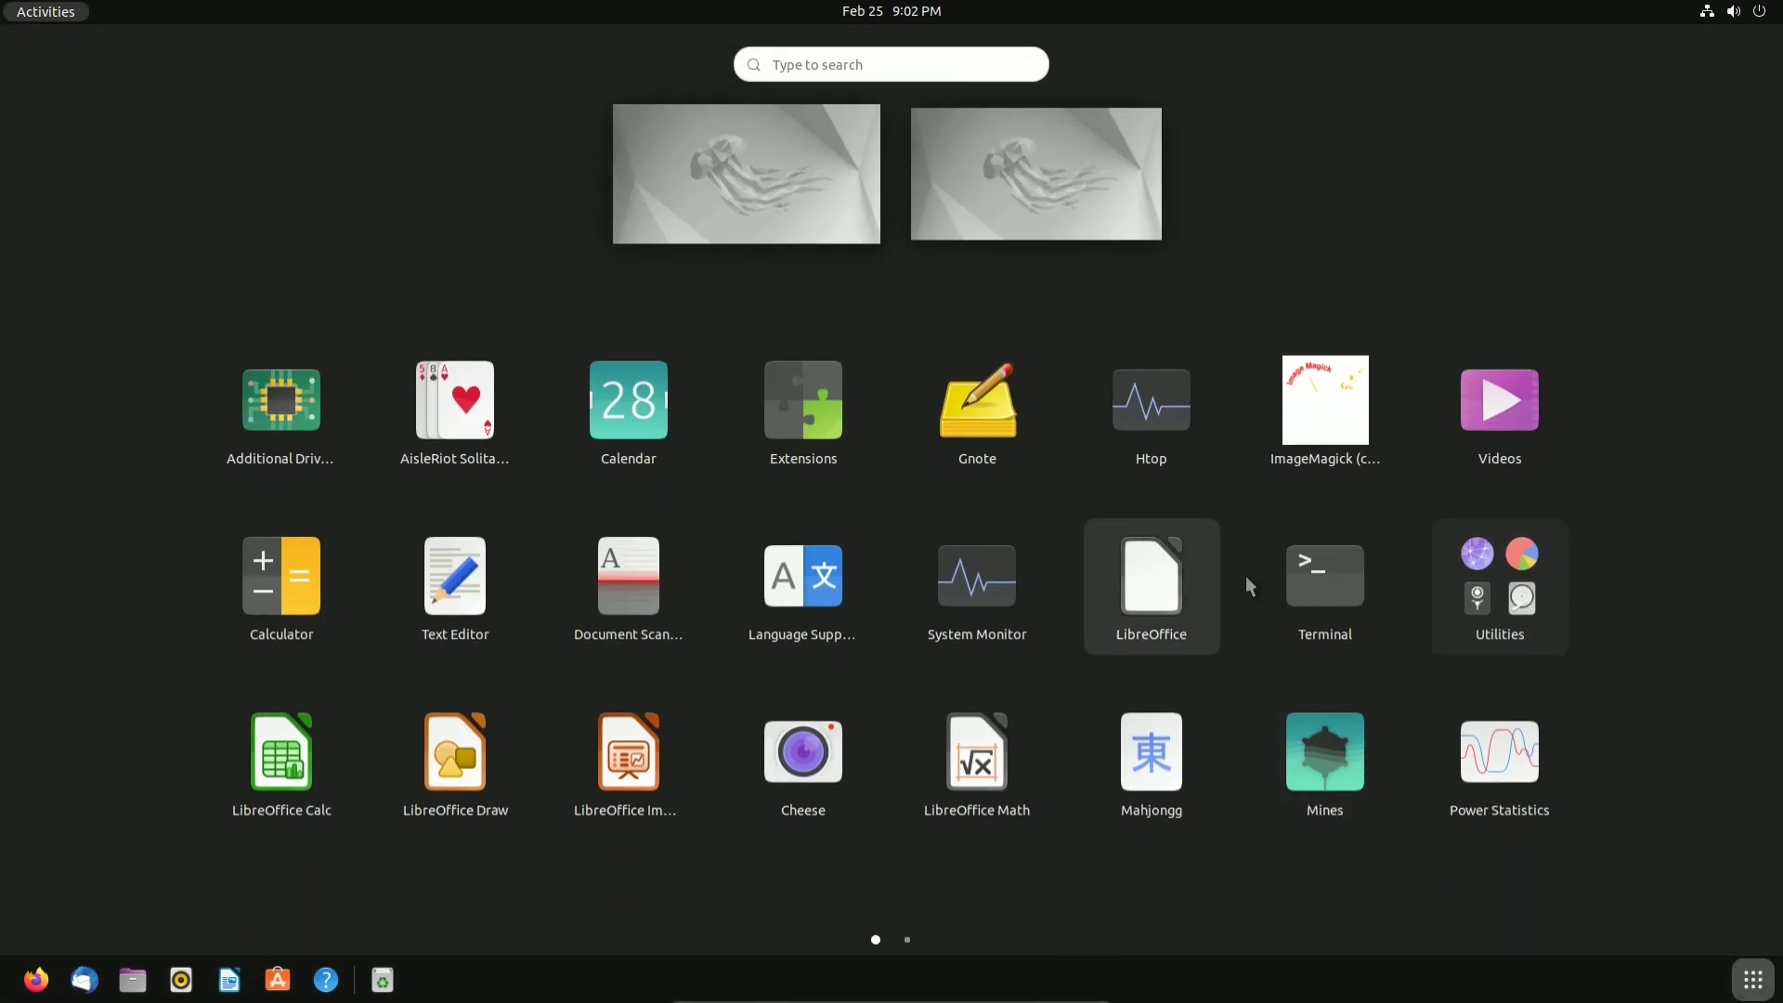
click(1313, 588)
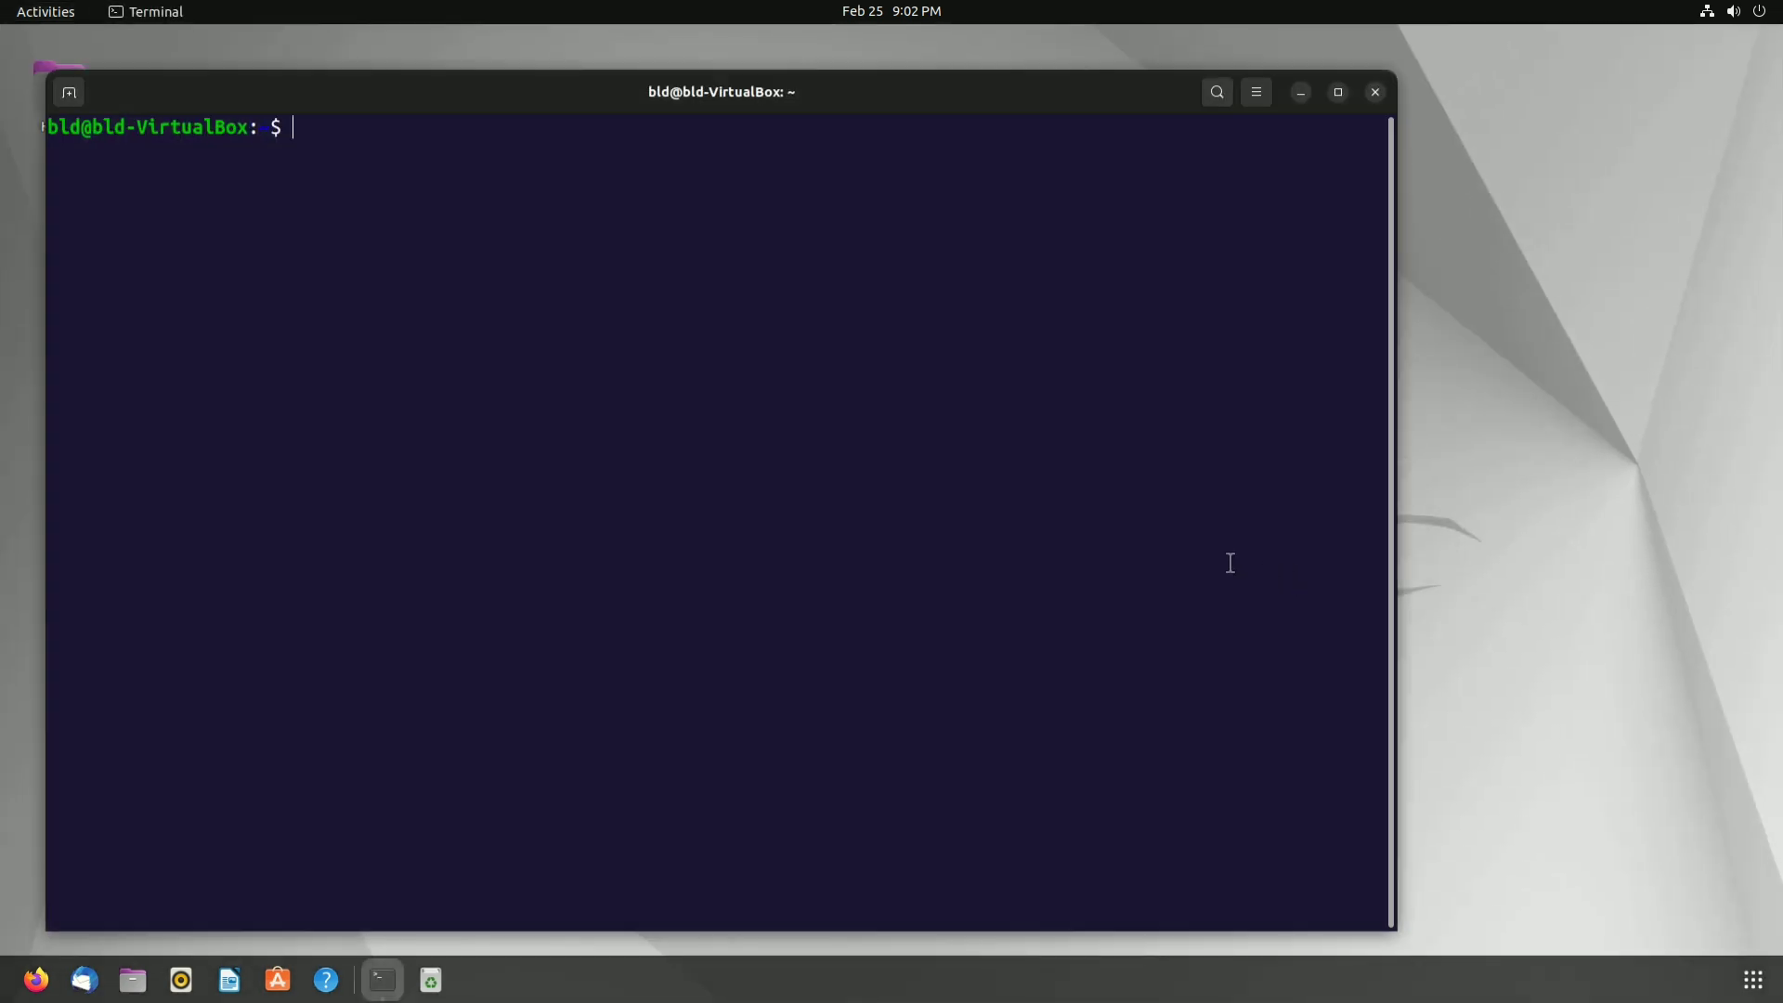
drag(680, 86, 857, 46)
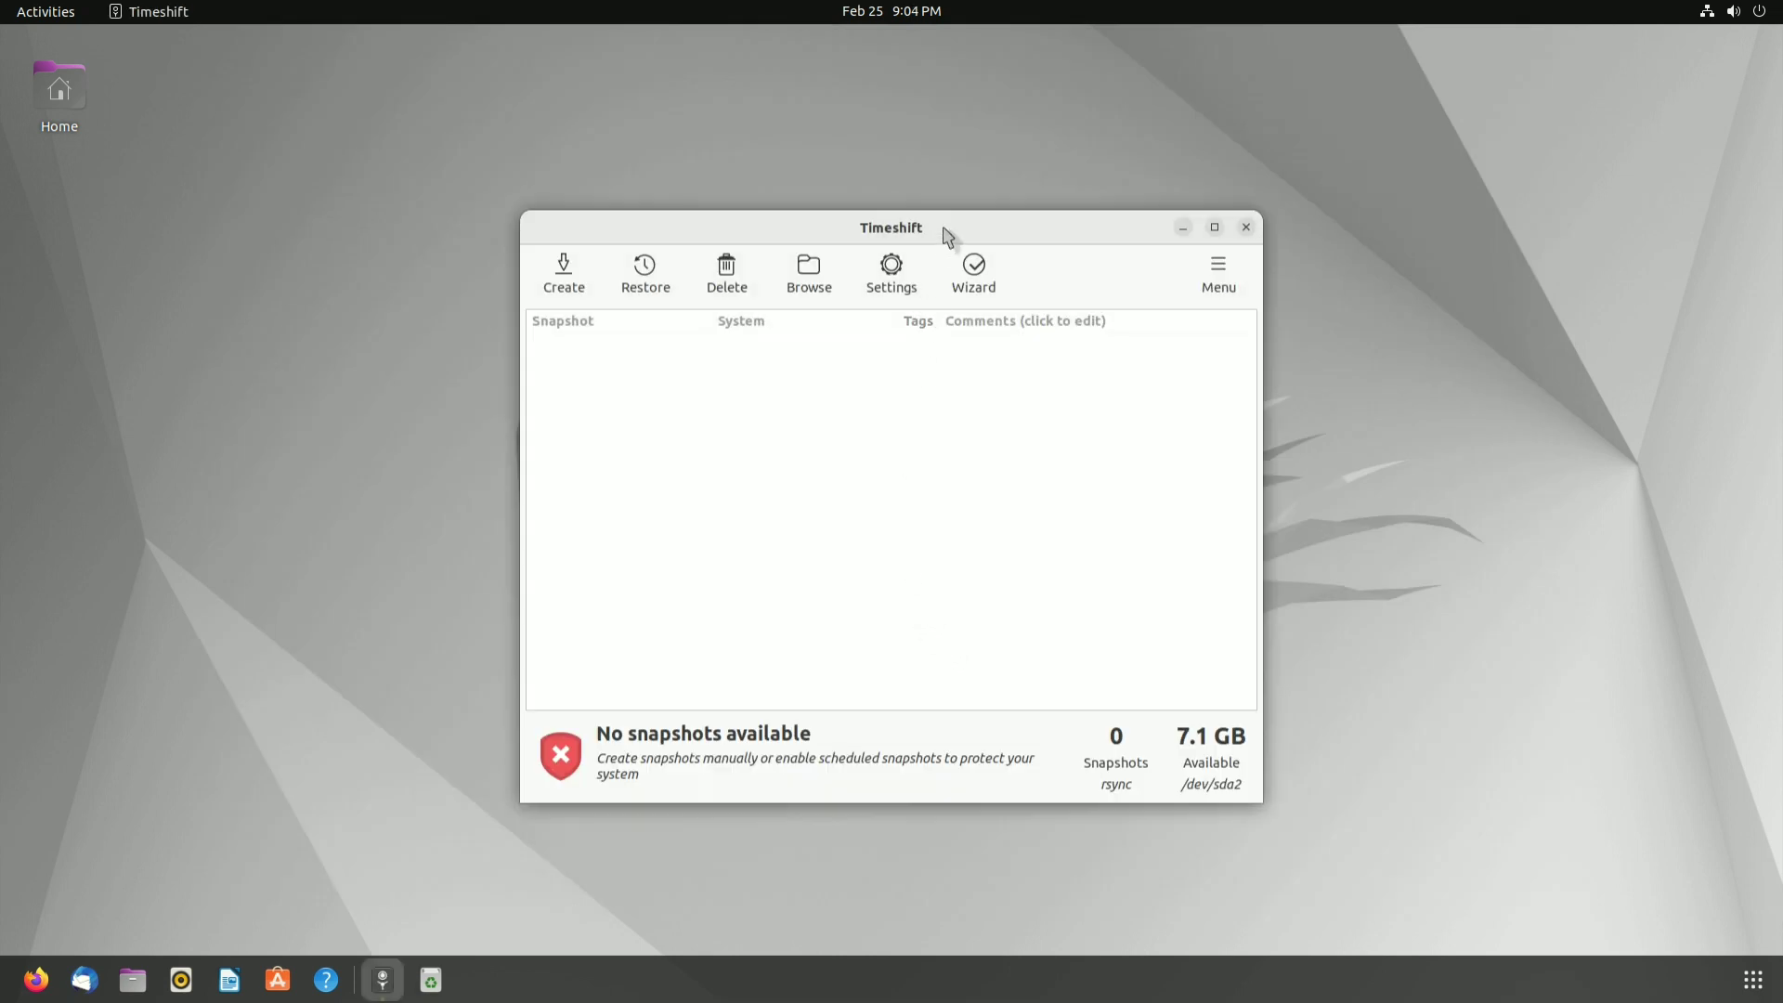
drag(945, 234, 938, 107)
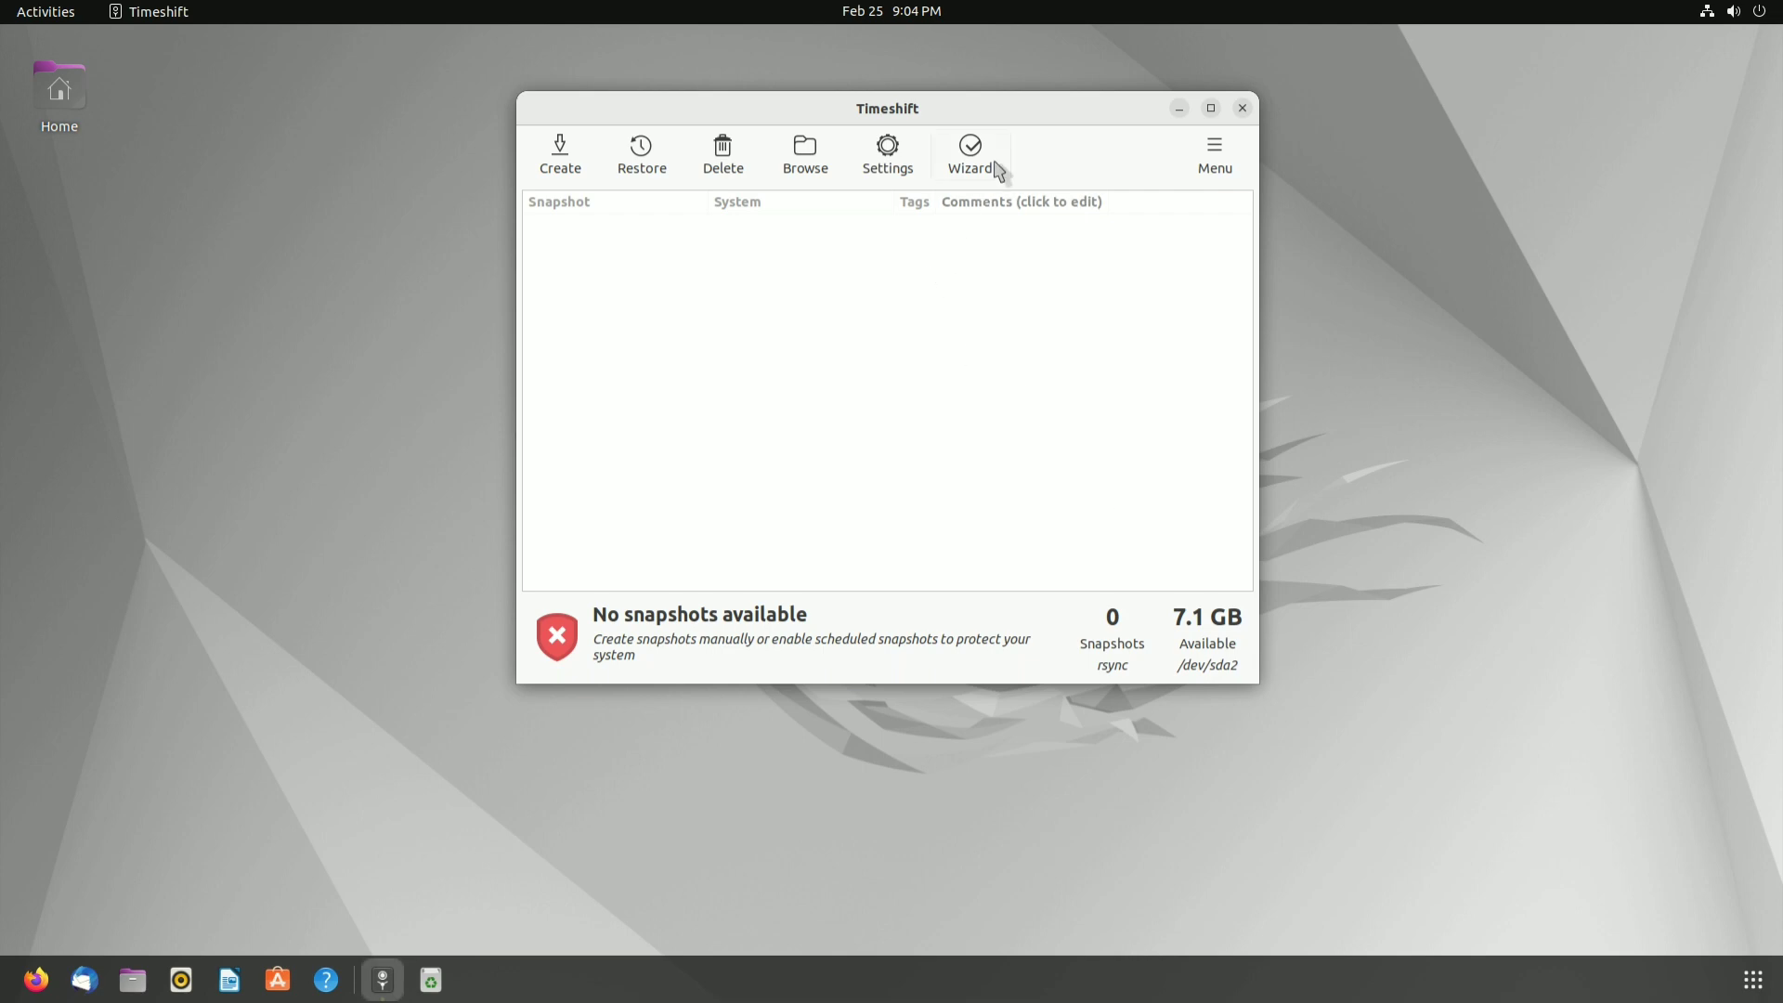
click(1179, 110)
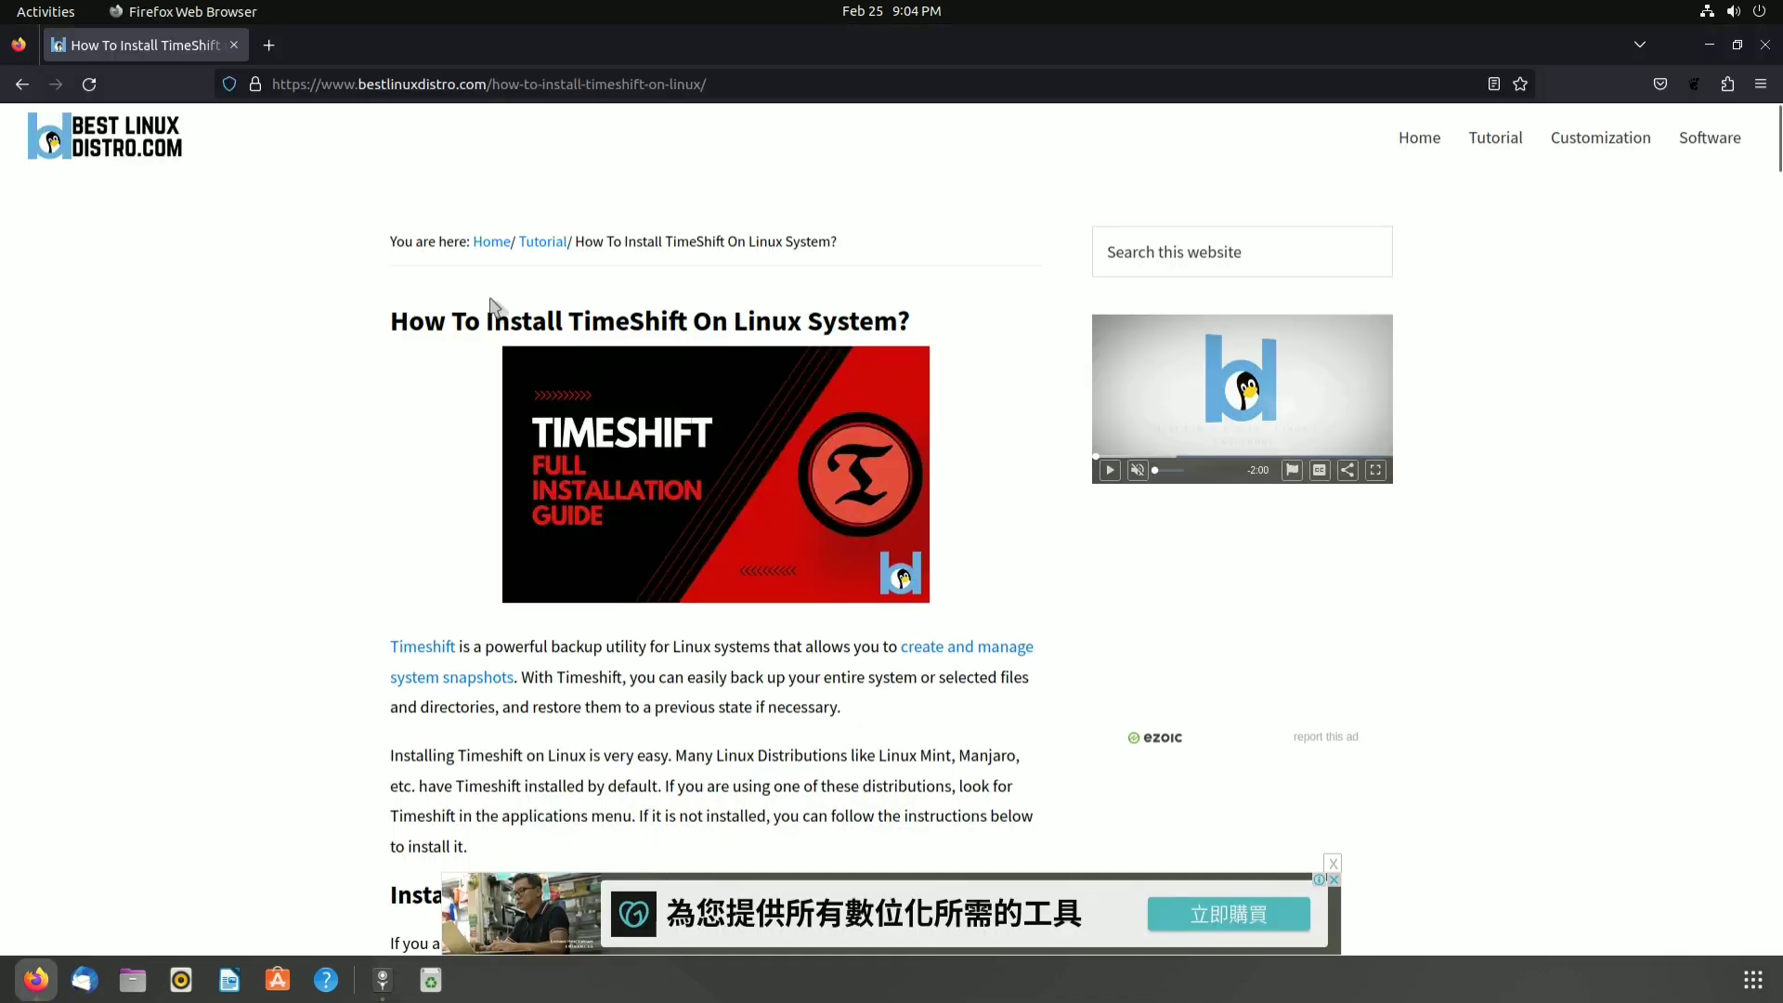
scroll(928, 409, down, 5)
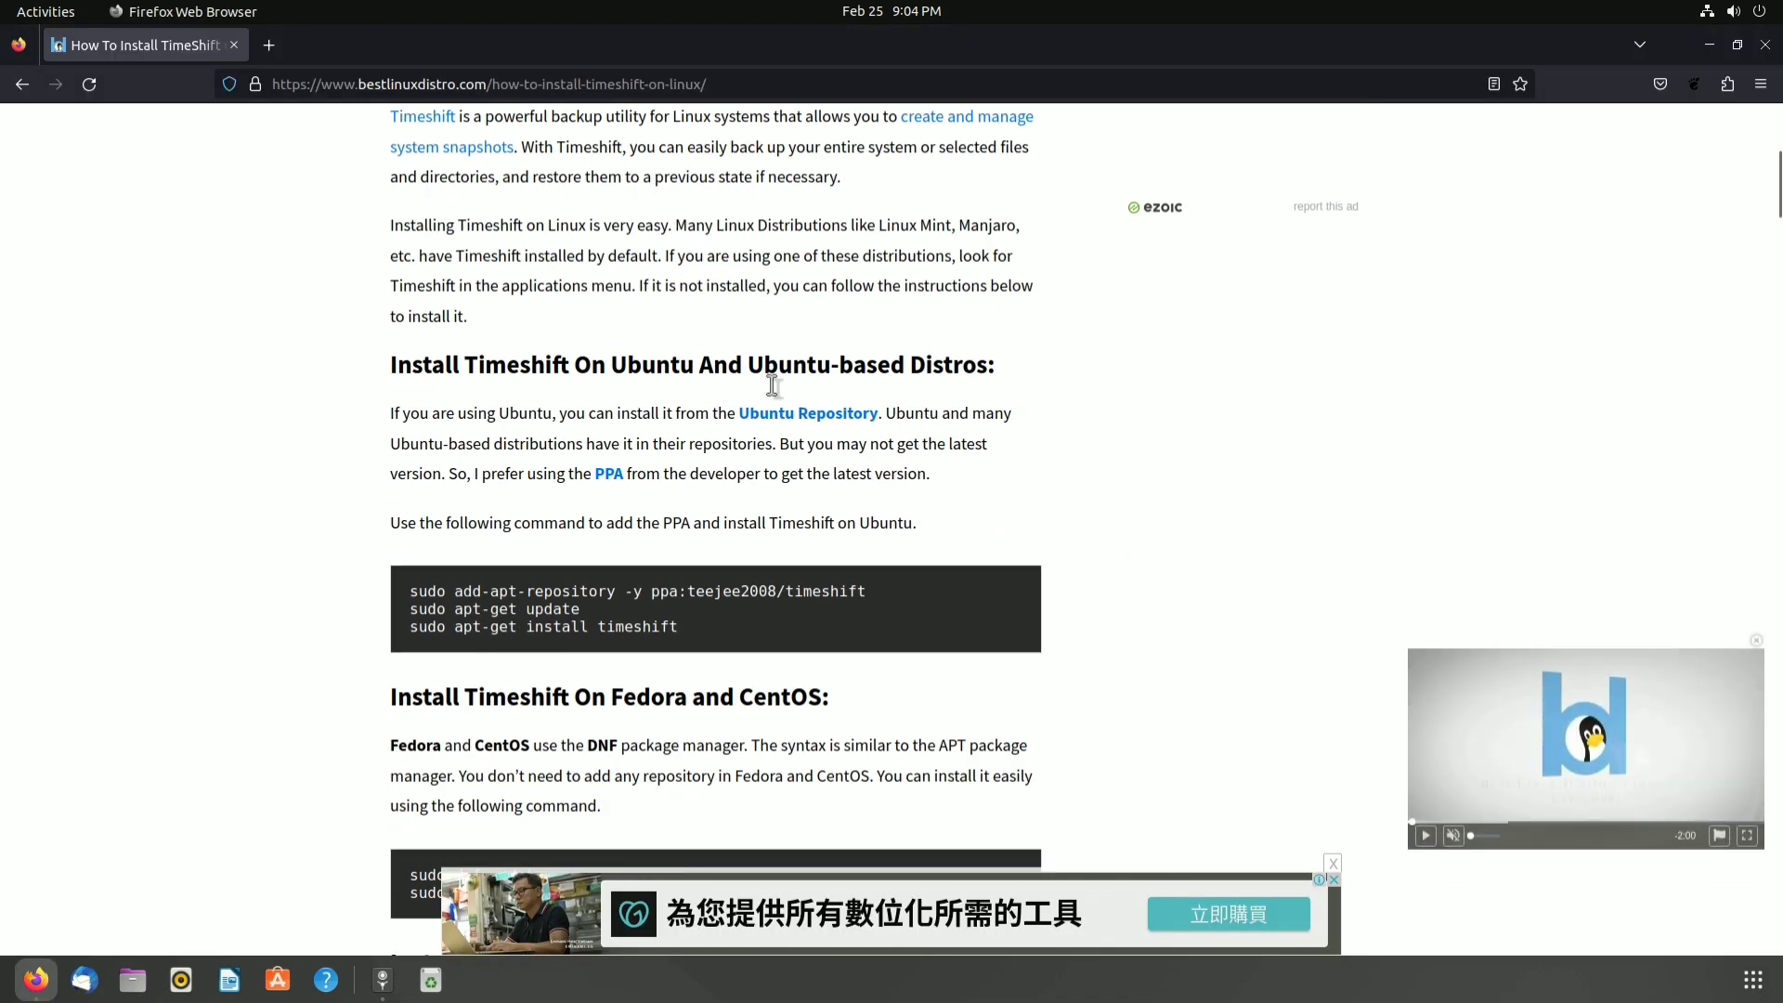
scroll(294, 318, down, 2)
scroll(293, 318, down, 3)
scroll(308, 313, down, 2)
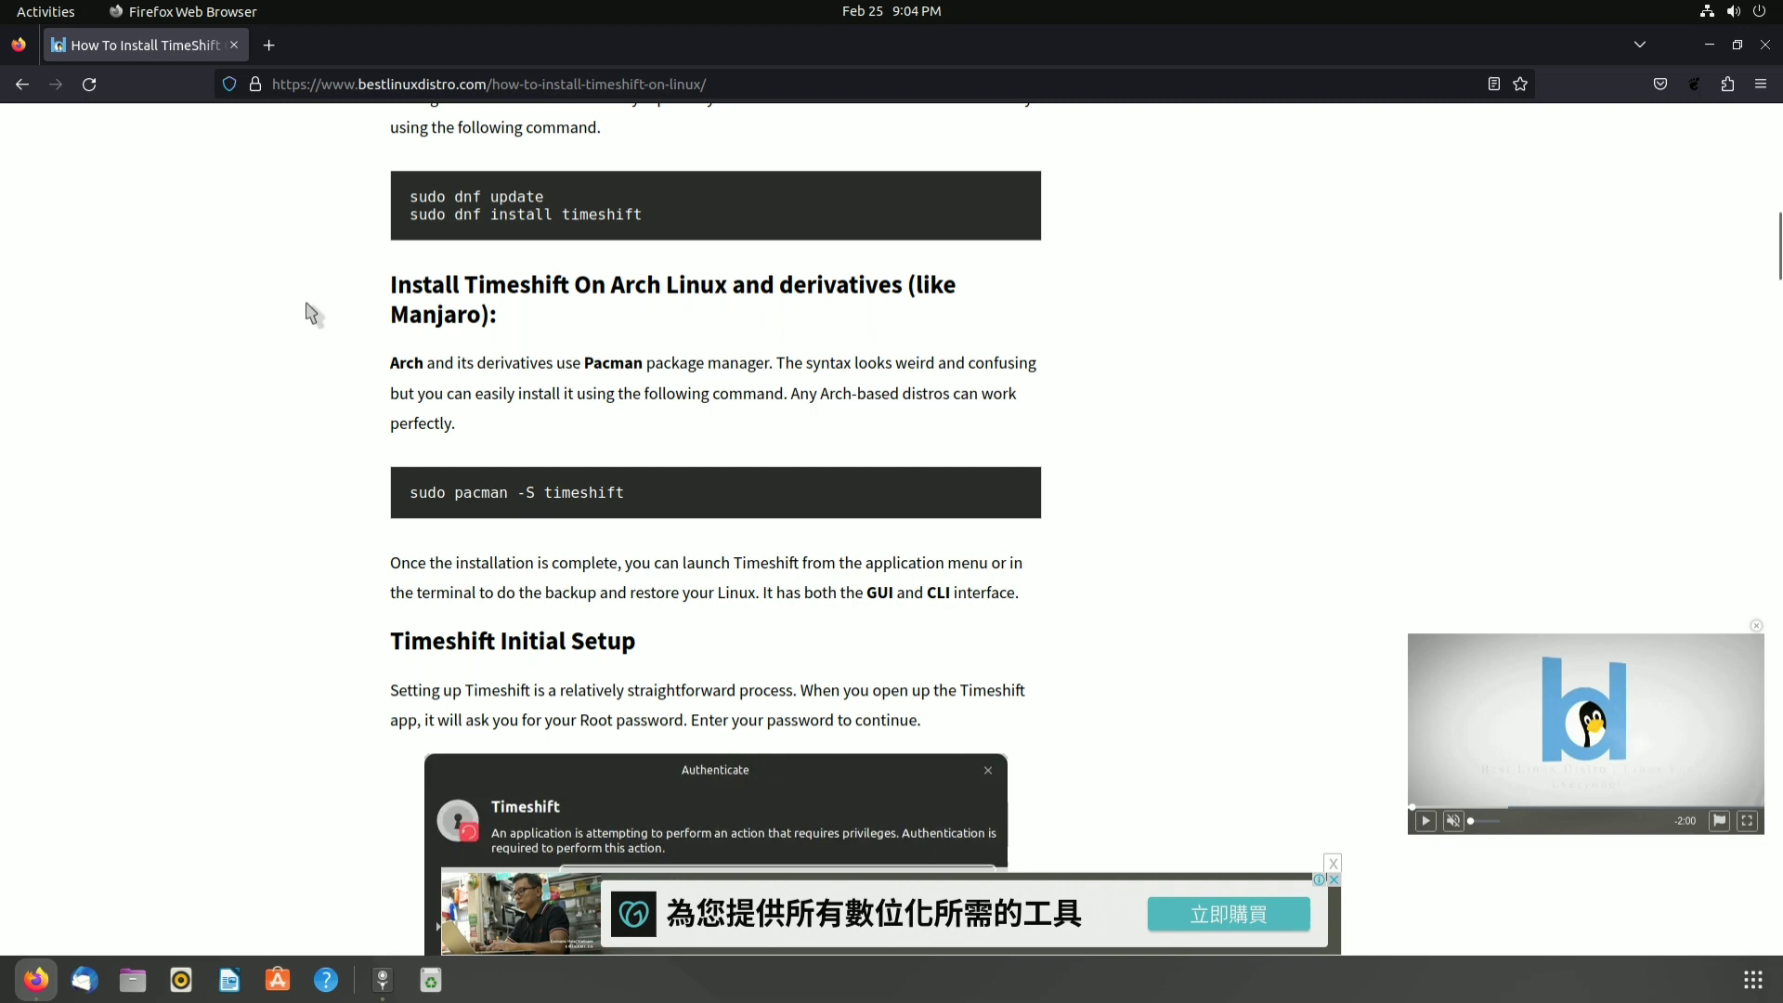
scroll(312, 316, down, 1)
scroll(314, 371, down, 2)
scroll(310, 371, down, 2)
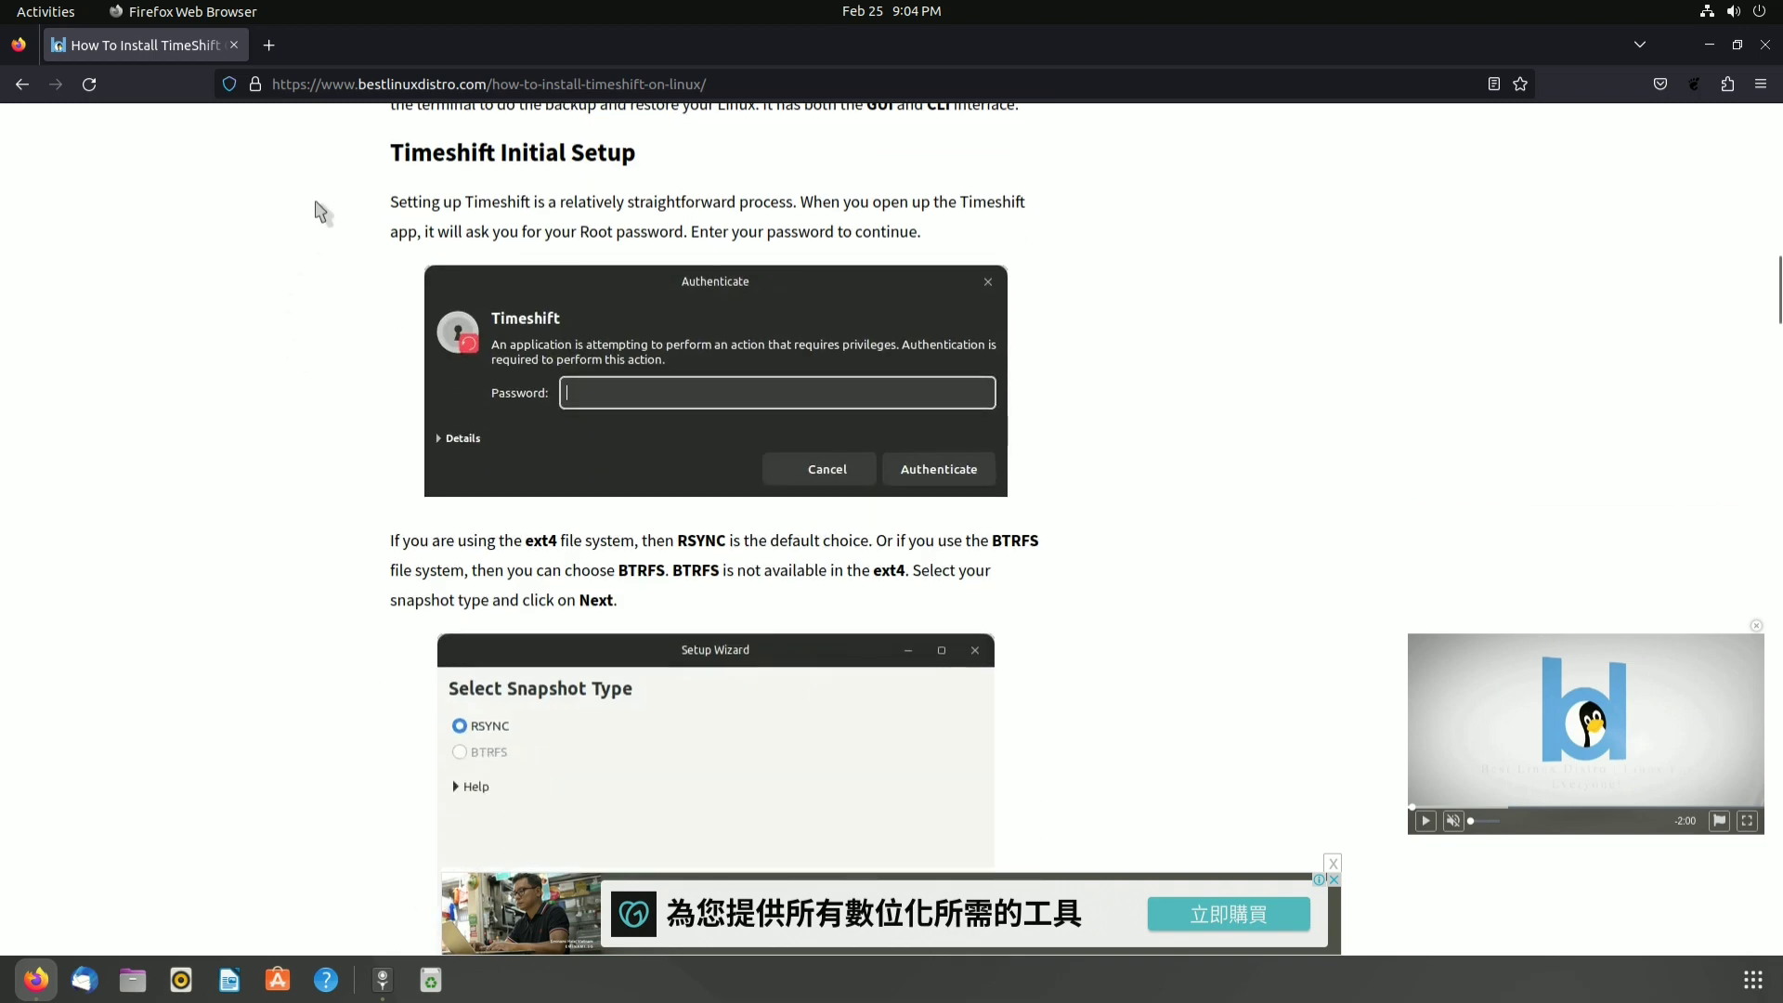
scroll(343, 243, down, 4)
scroll(347, 248, down, 5)
scroll(349, 256, down, 2)
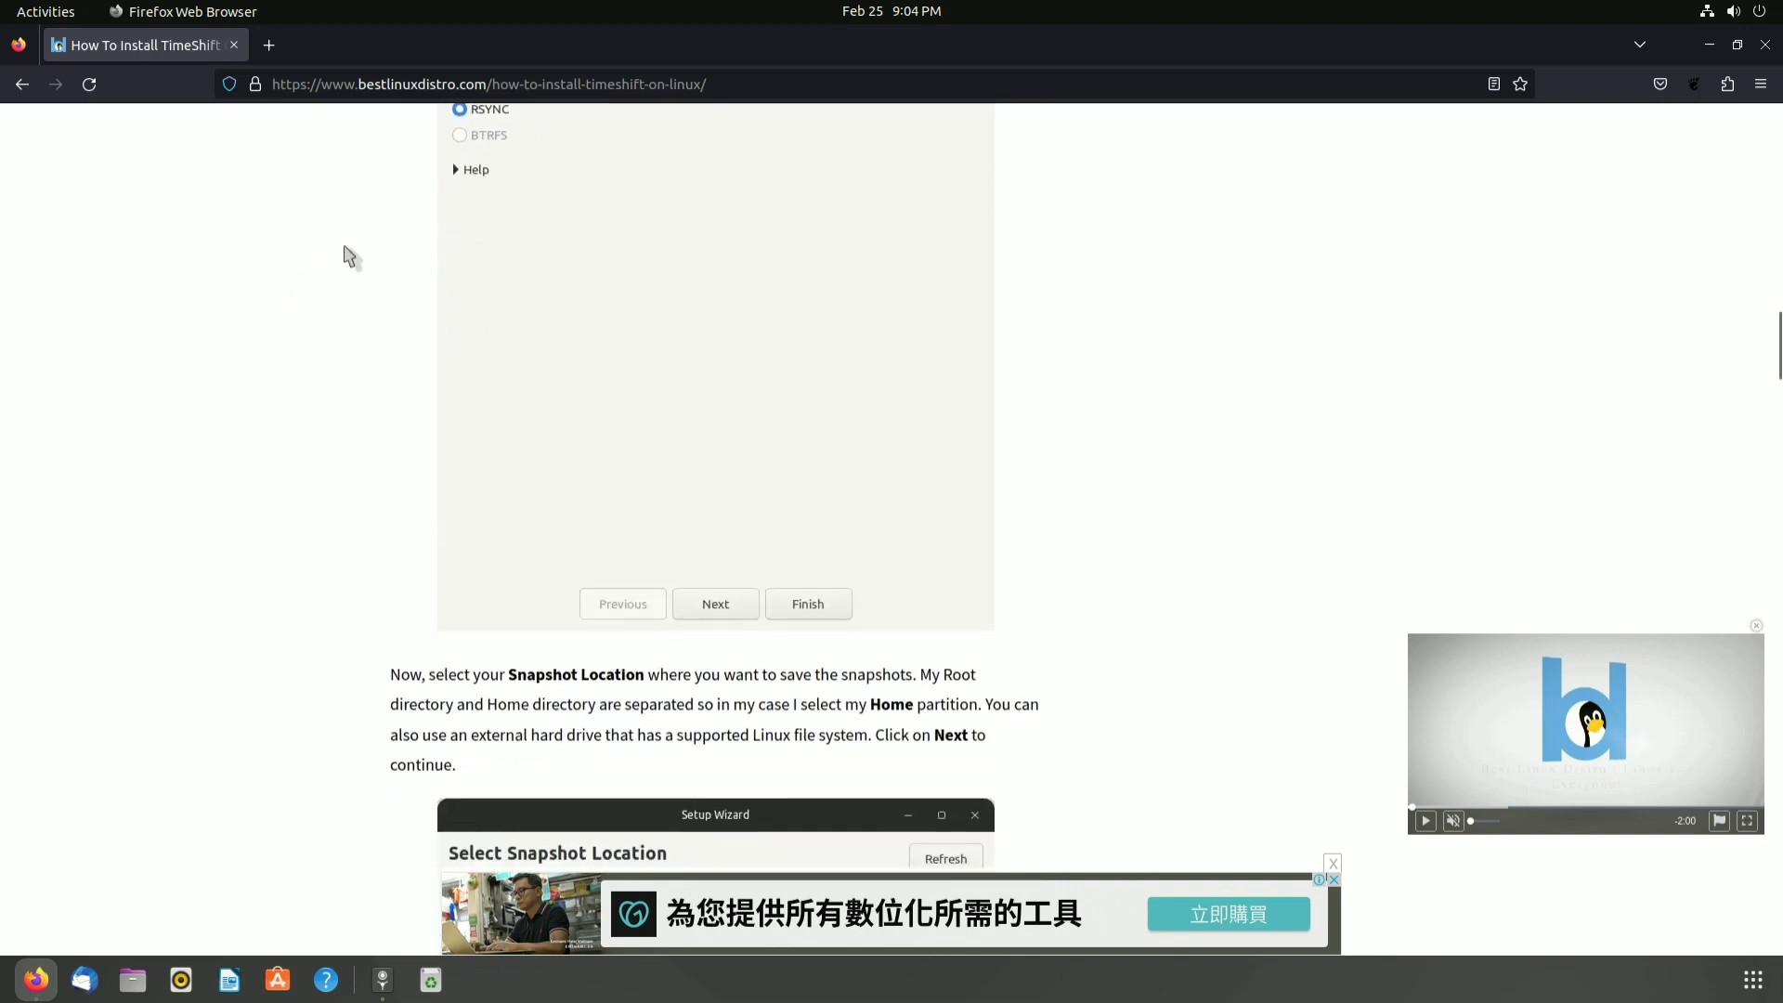
scroll(349, 255, down, 4)
scroll(349, 255, down, 4)
scroll(349, 256, down, 2)
scroll(349, 255, down, 3)
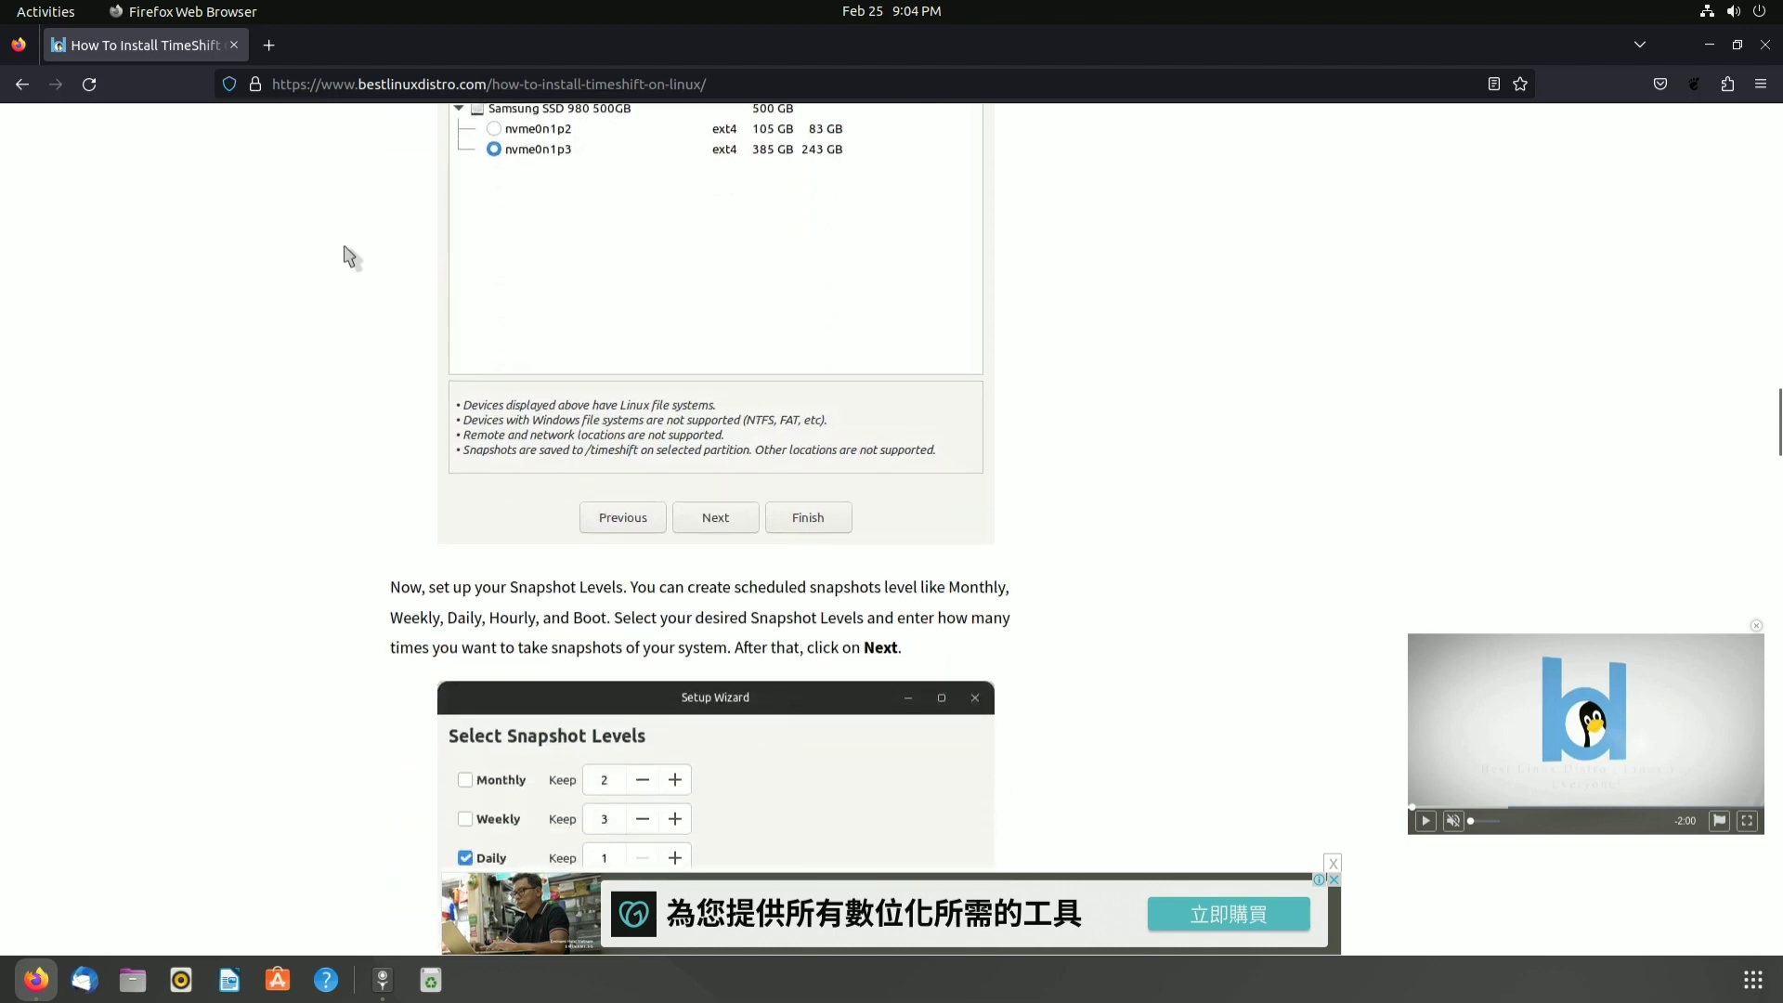
scroll(349, 255, down, 8)
scroll(349, 256, down, 3)
scroll(349, 256, down, 5)
scroll(349, 258, down, 8)
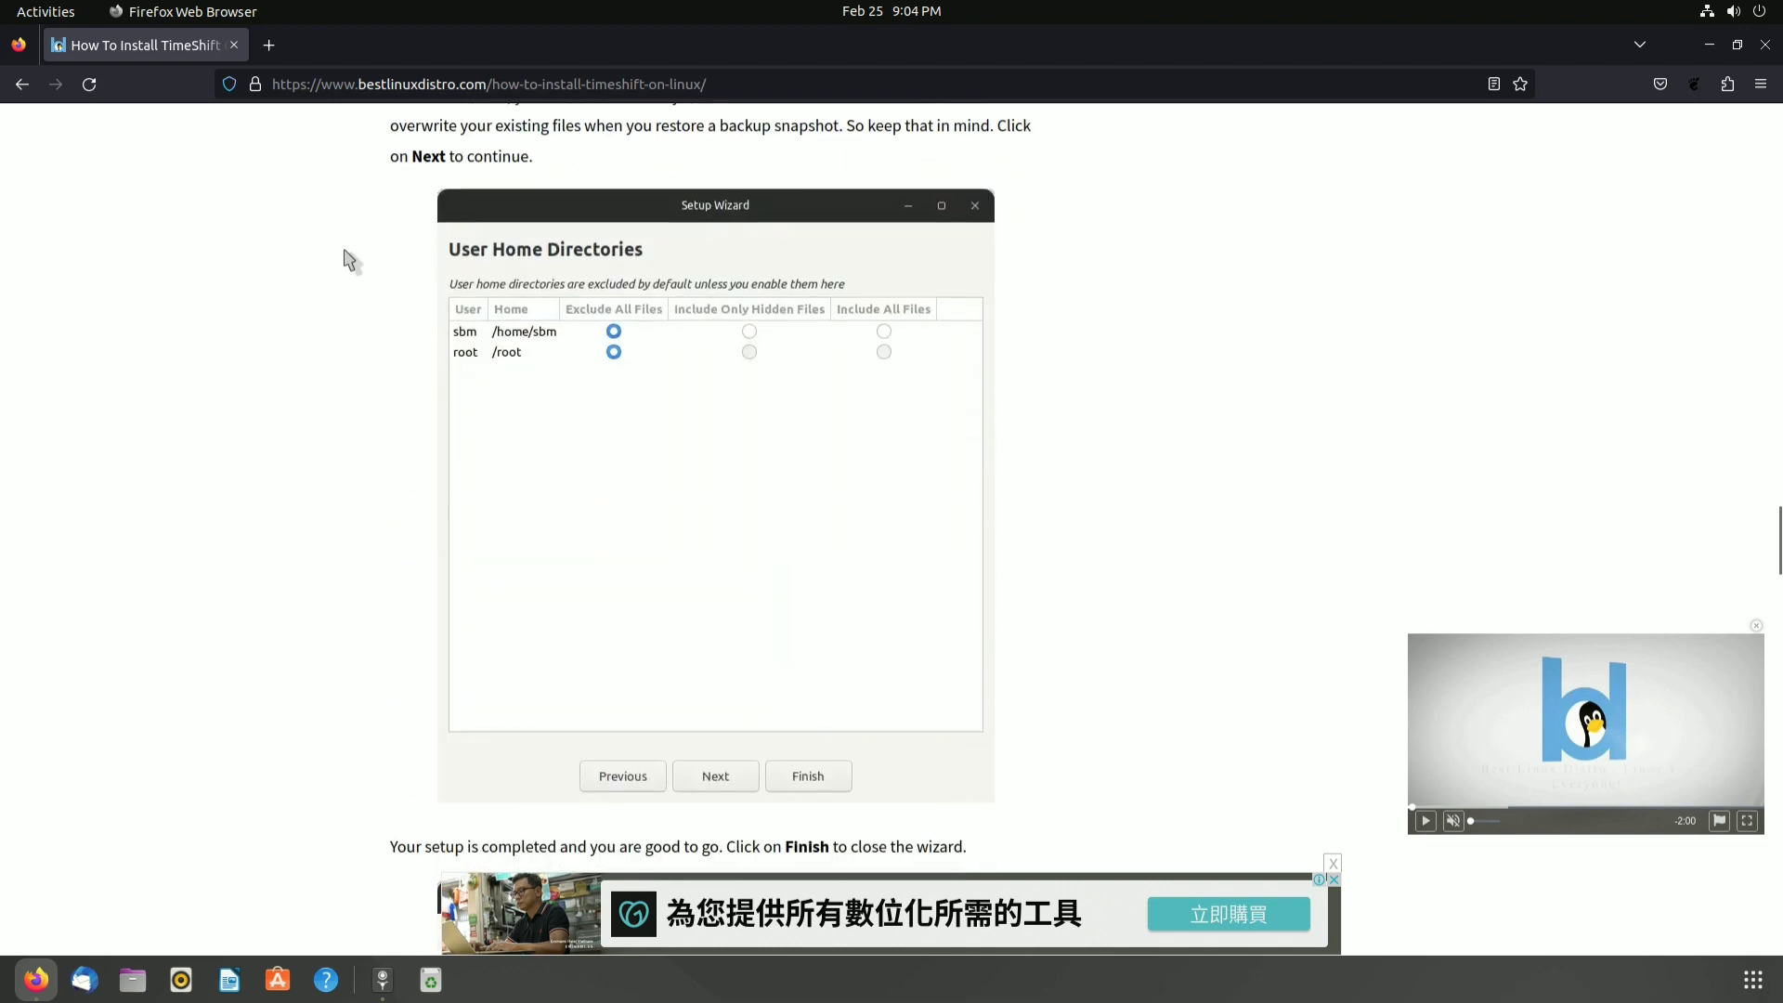
scroll(349, 258, down, 4)
scroll(349, 258, down, 9)
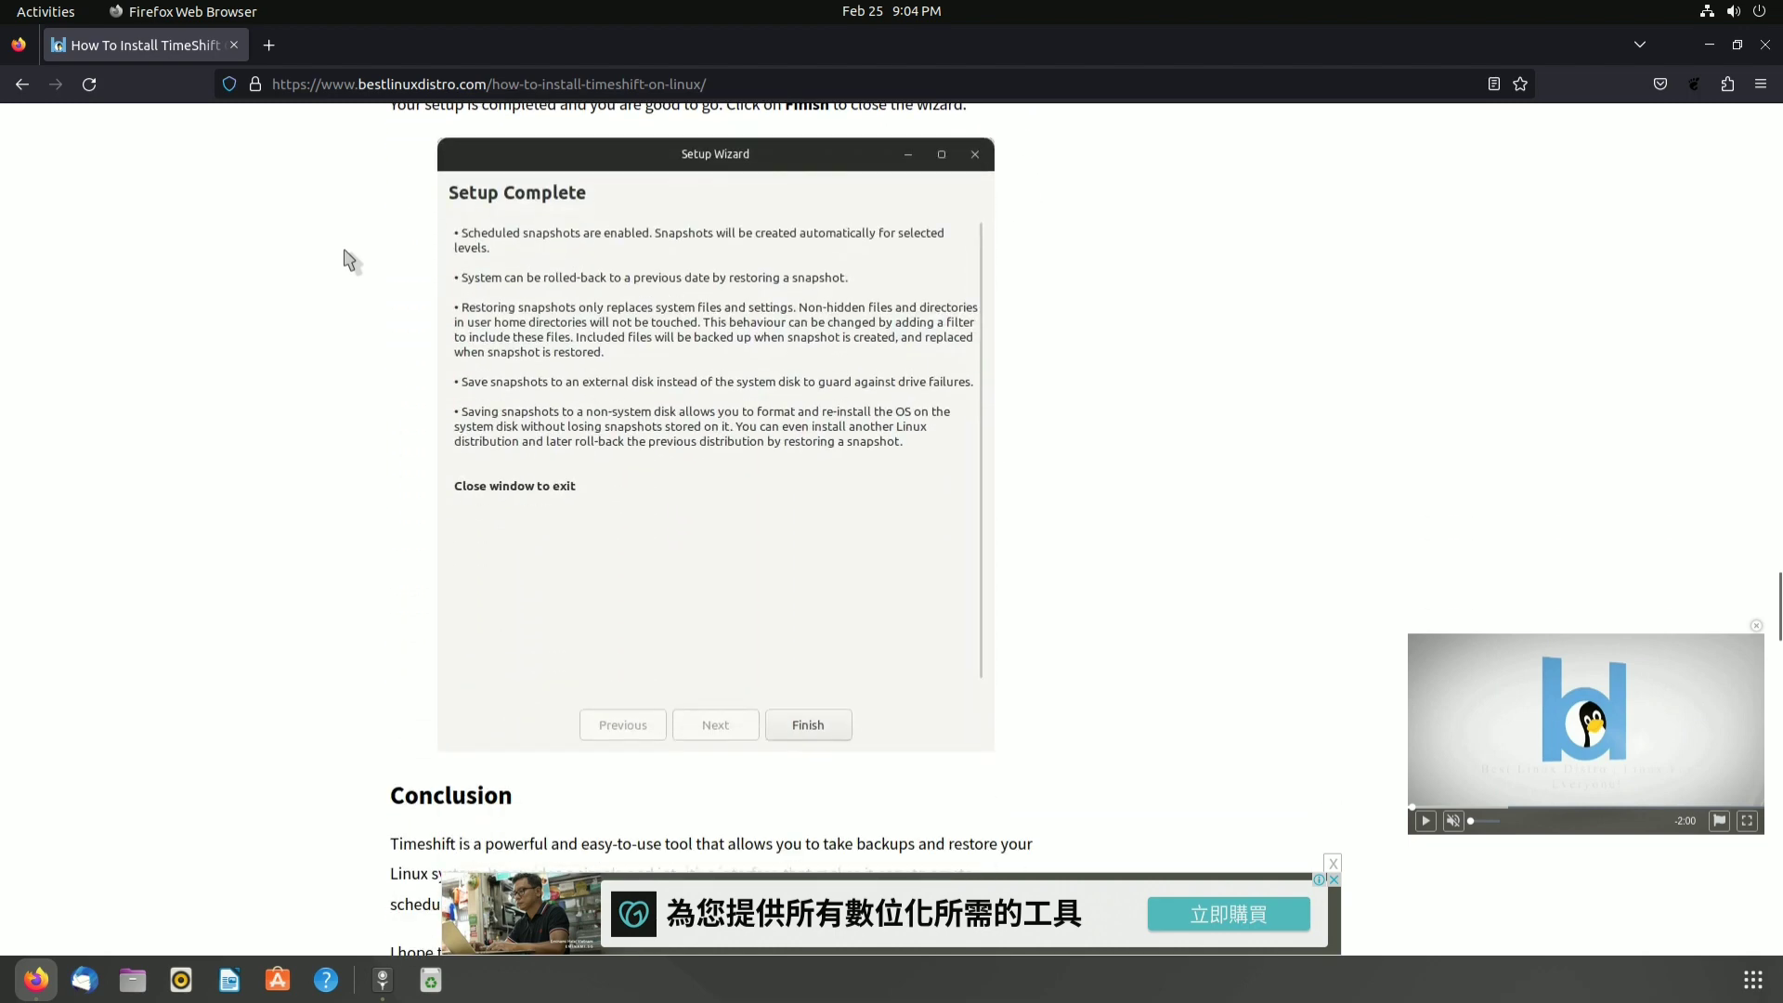
scroll(349, 259, down, 3)
scroll(715, 450, up, 4)
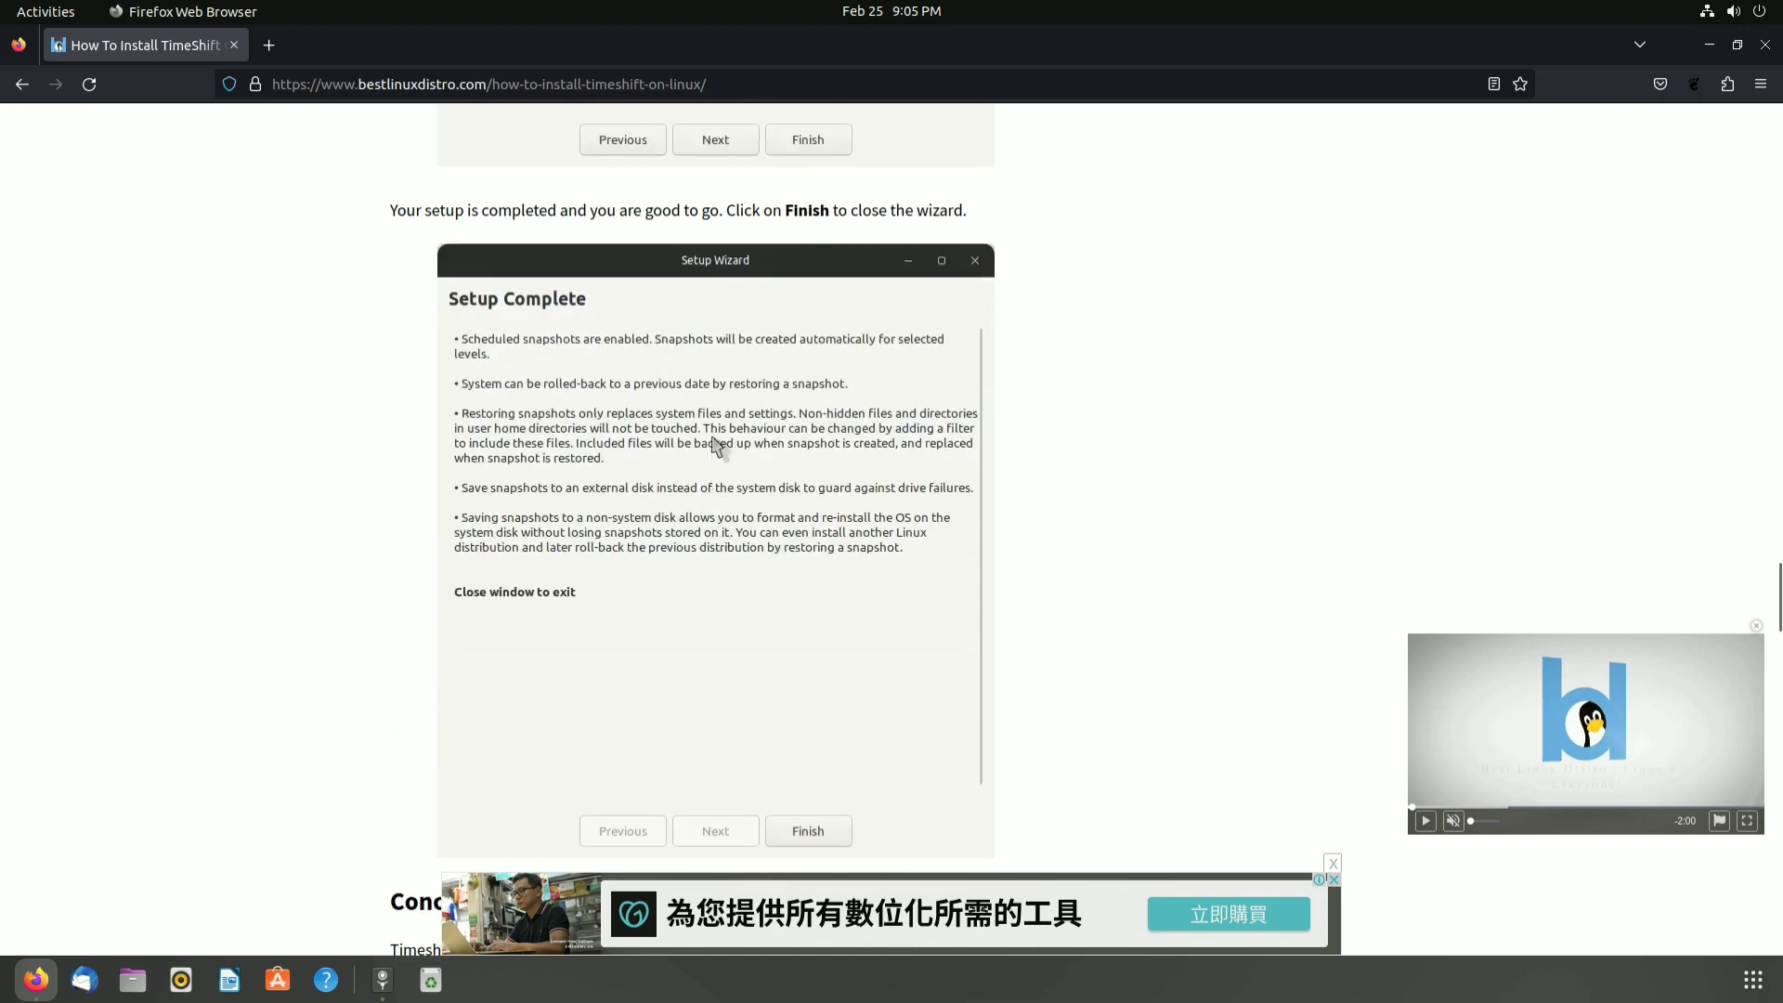
scroll(715, 449, up, 4)
scroll(714, 446, up, 5)
scroll(714, 442, up, 3)
scroll(714, 440, up, 5)
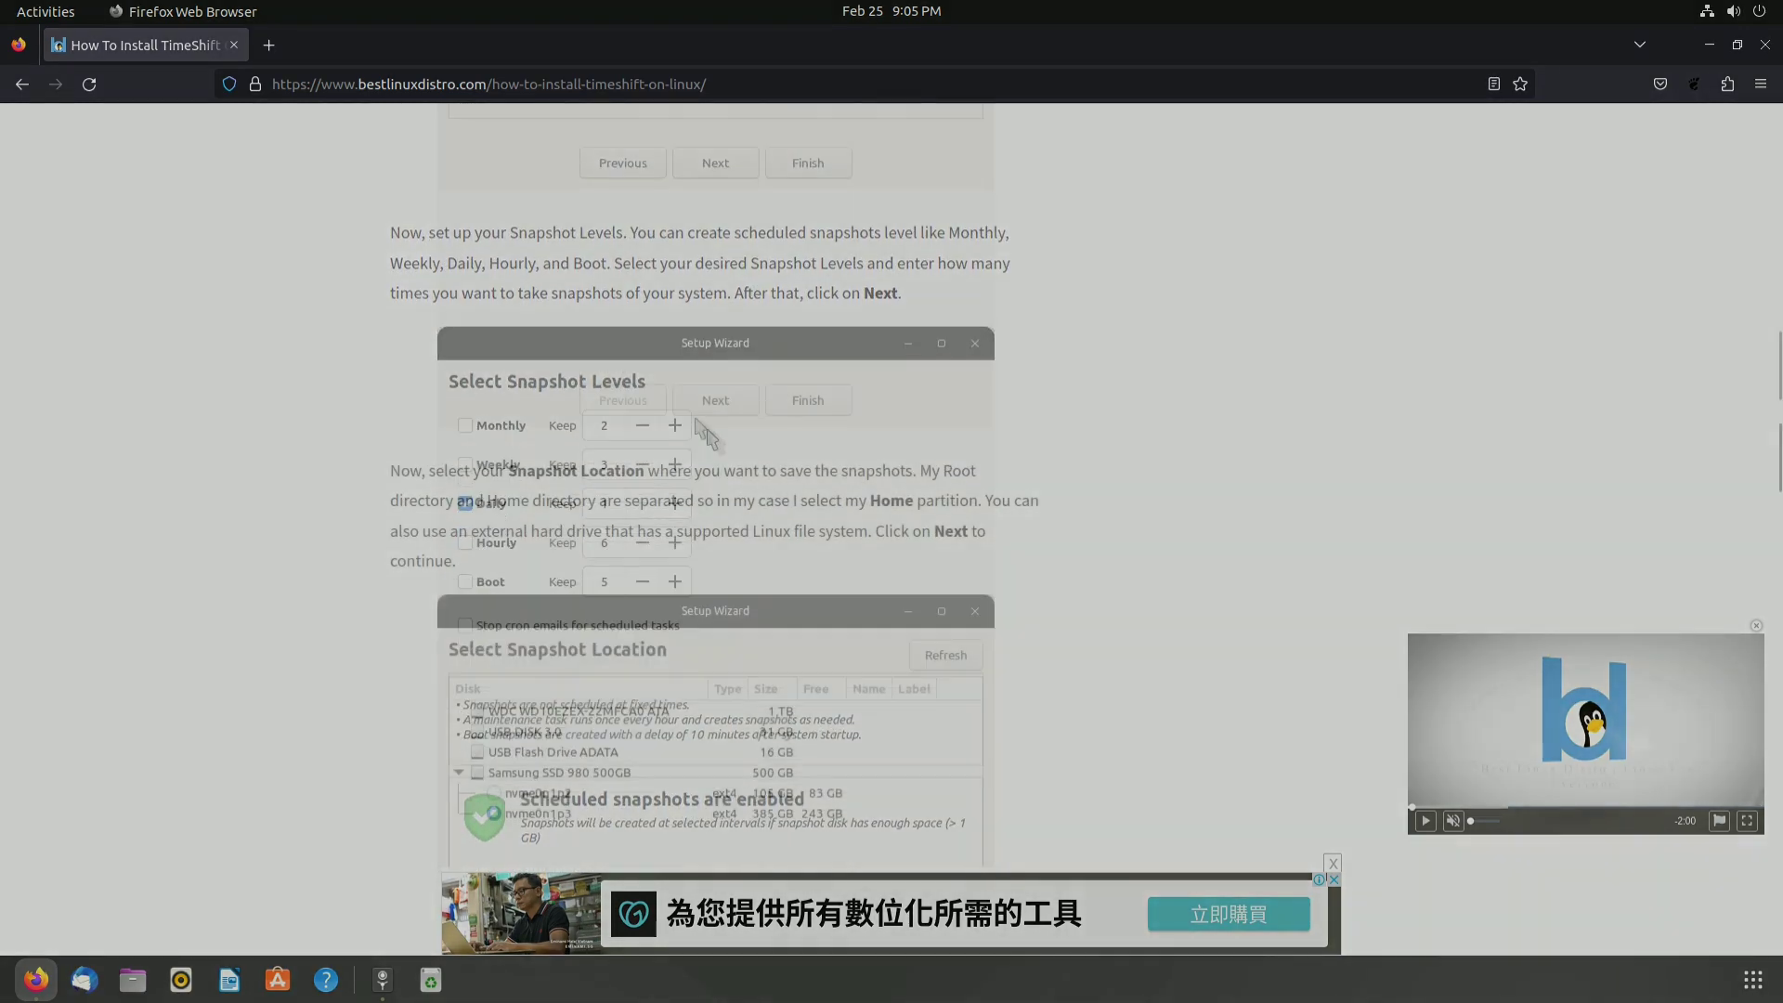
scroll(687, 413, up, 5)
scroll(683, 409, up, 5)
scroll(670, 397, up, 4)
scroll(671, 397, up, 3)
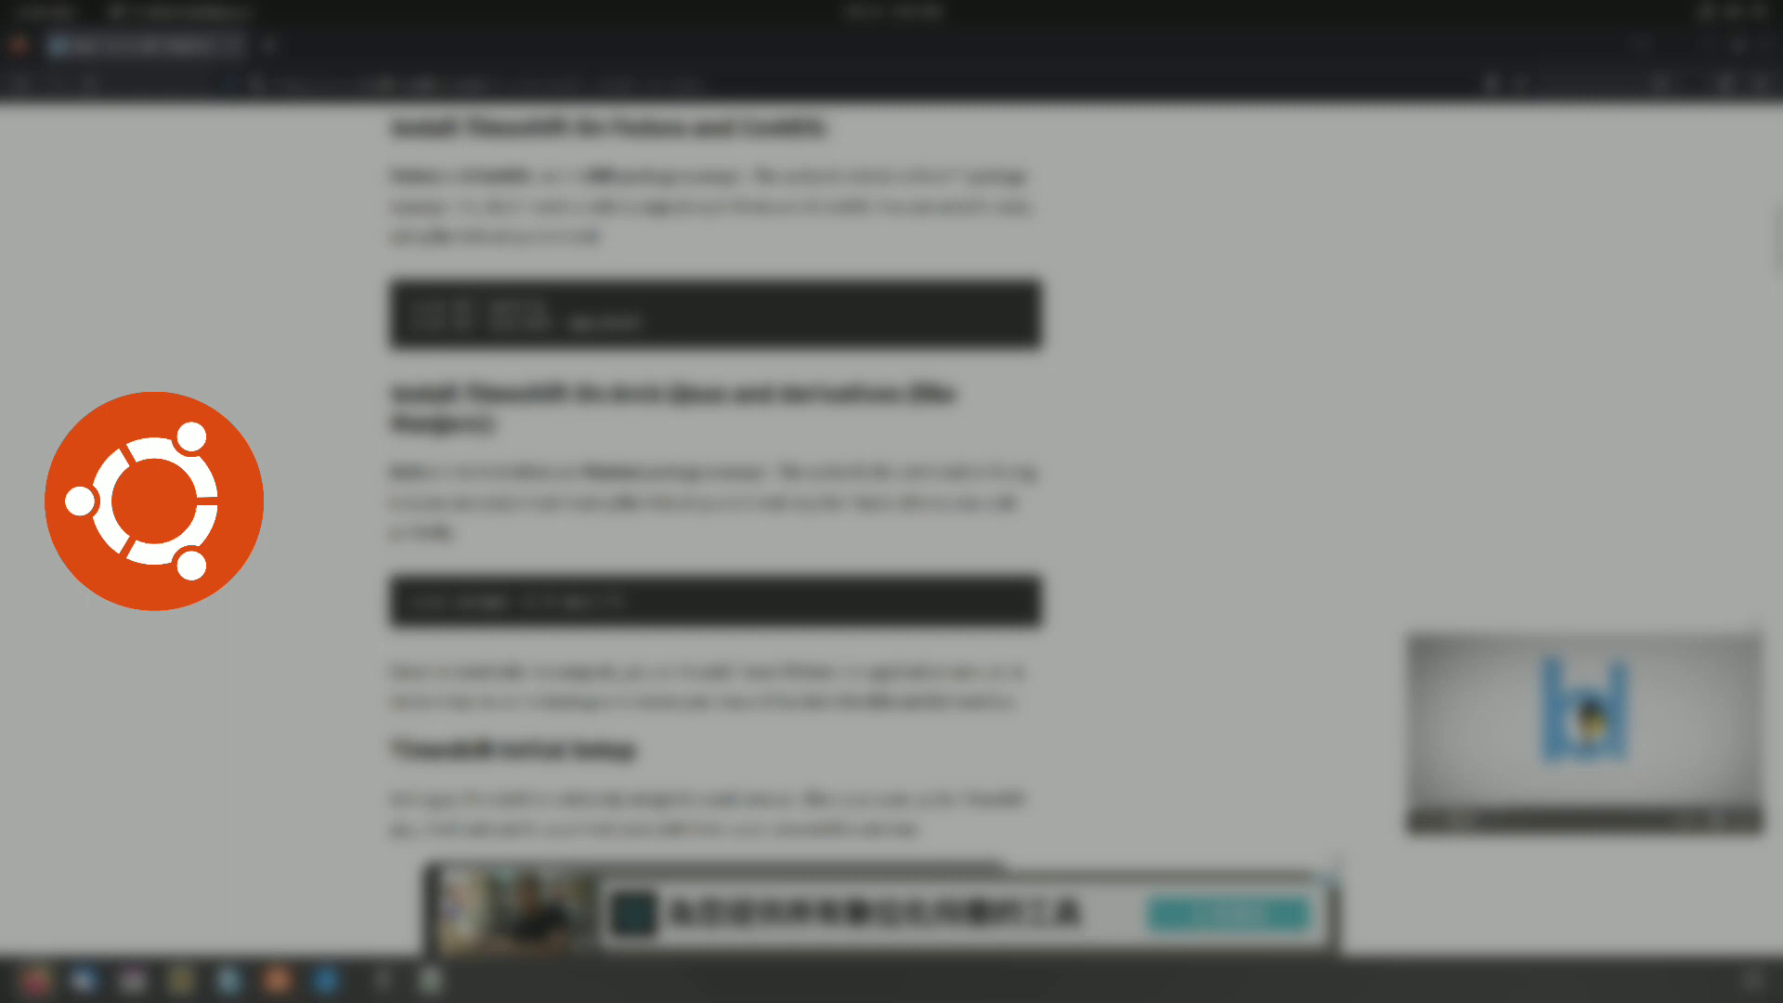
scroll(670, 398, up, 4)
scroll(683, 371, up, 2)
scroll(682, 371, up, 2)
scroll(620, 301, up, 4)
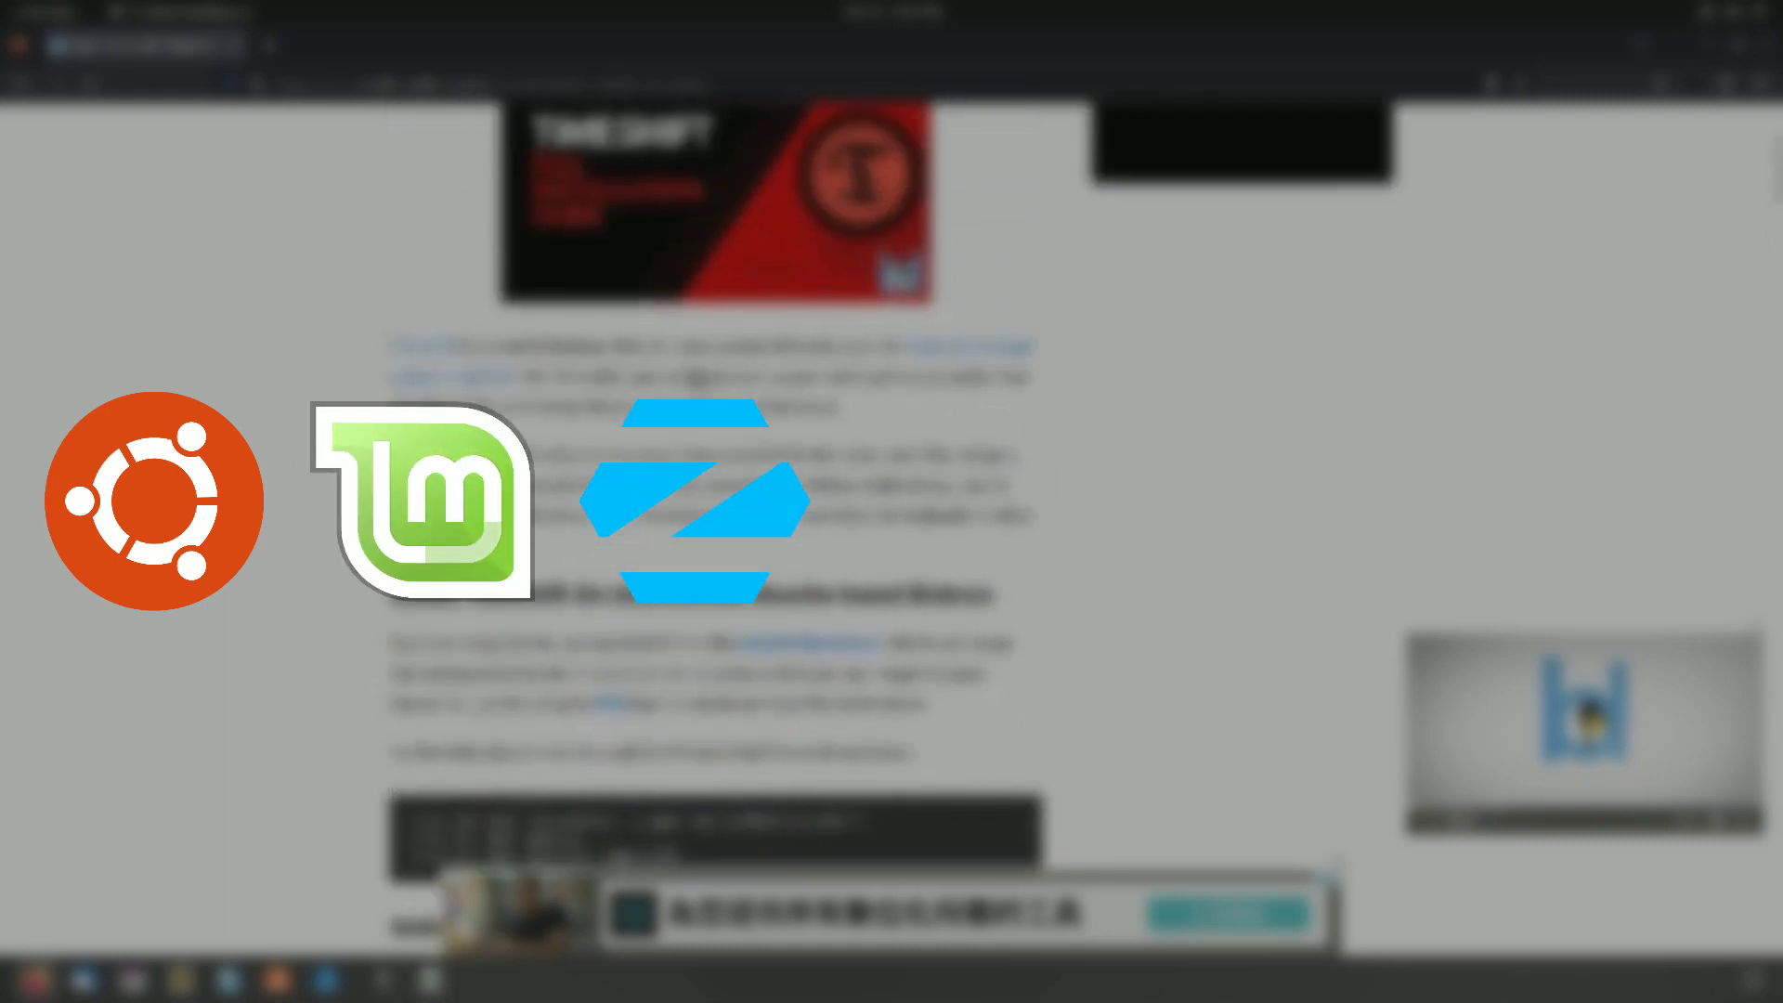
scroll(620, 301, up, 4)
scroll(621, 301, up, 1)
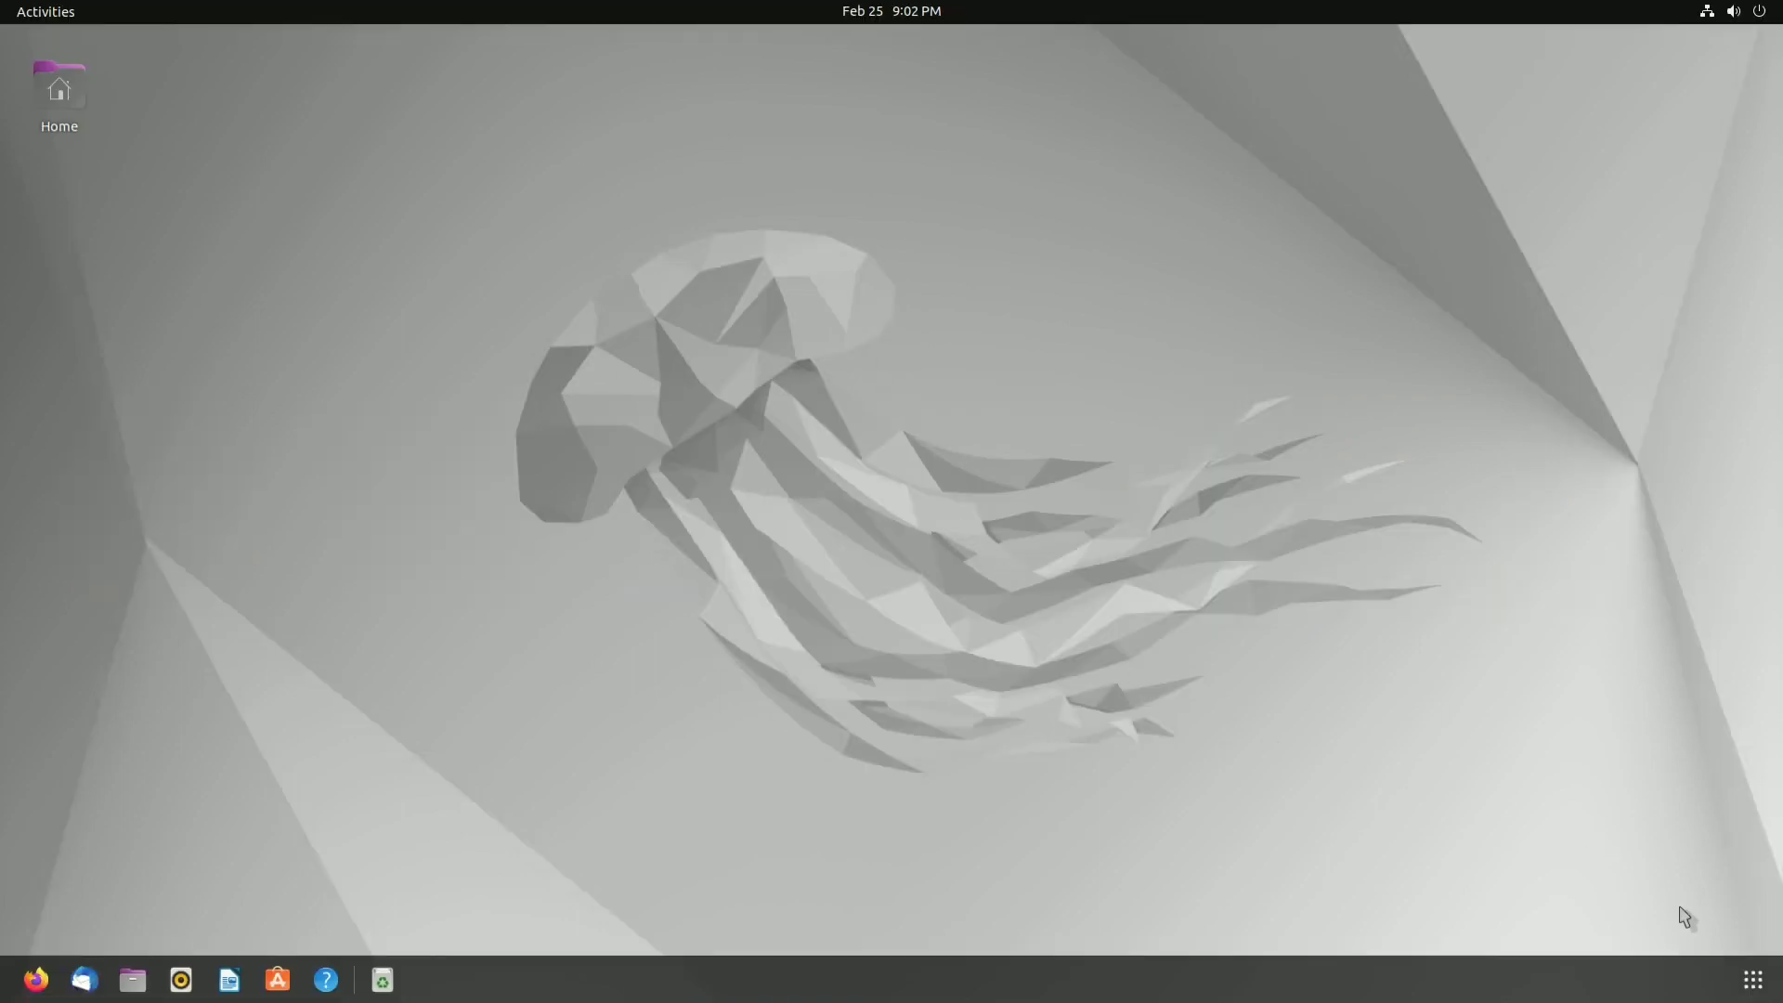
Open a Terminal and run sudo apt-get install timeshift, entering the password
click(1753, 980)
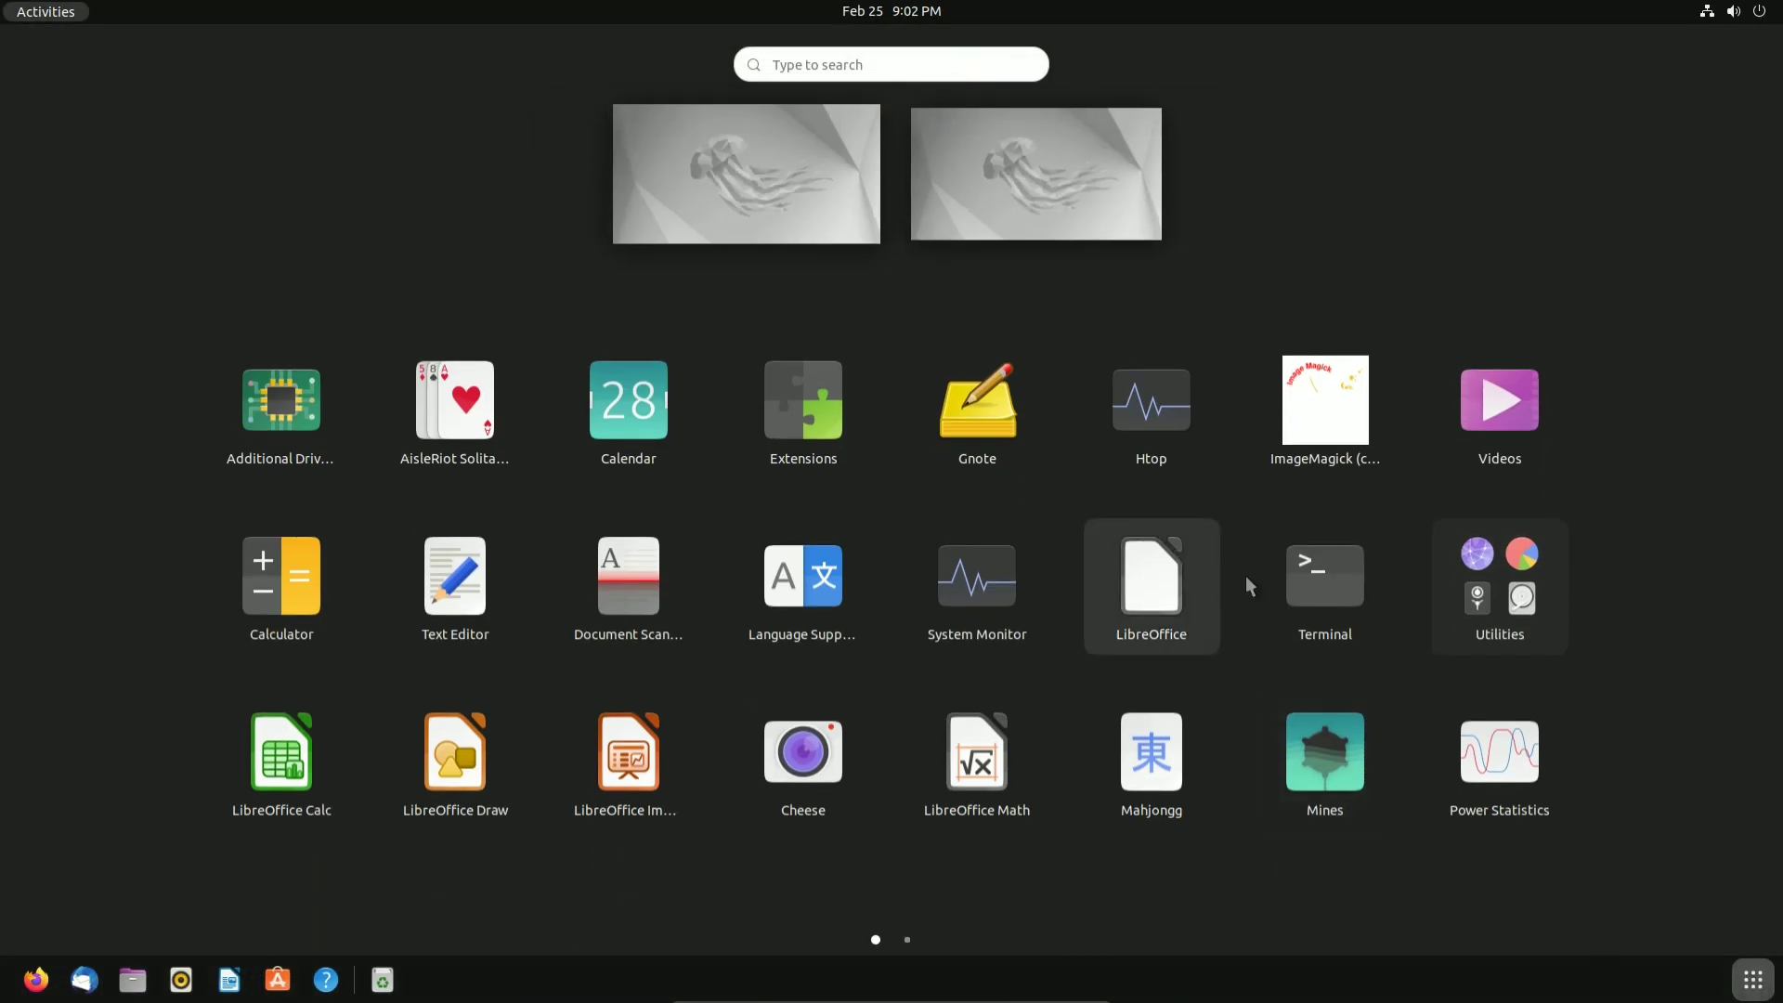
click(1313, 588)
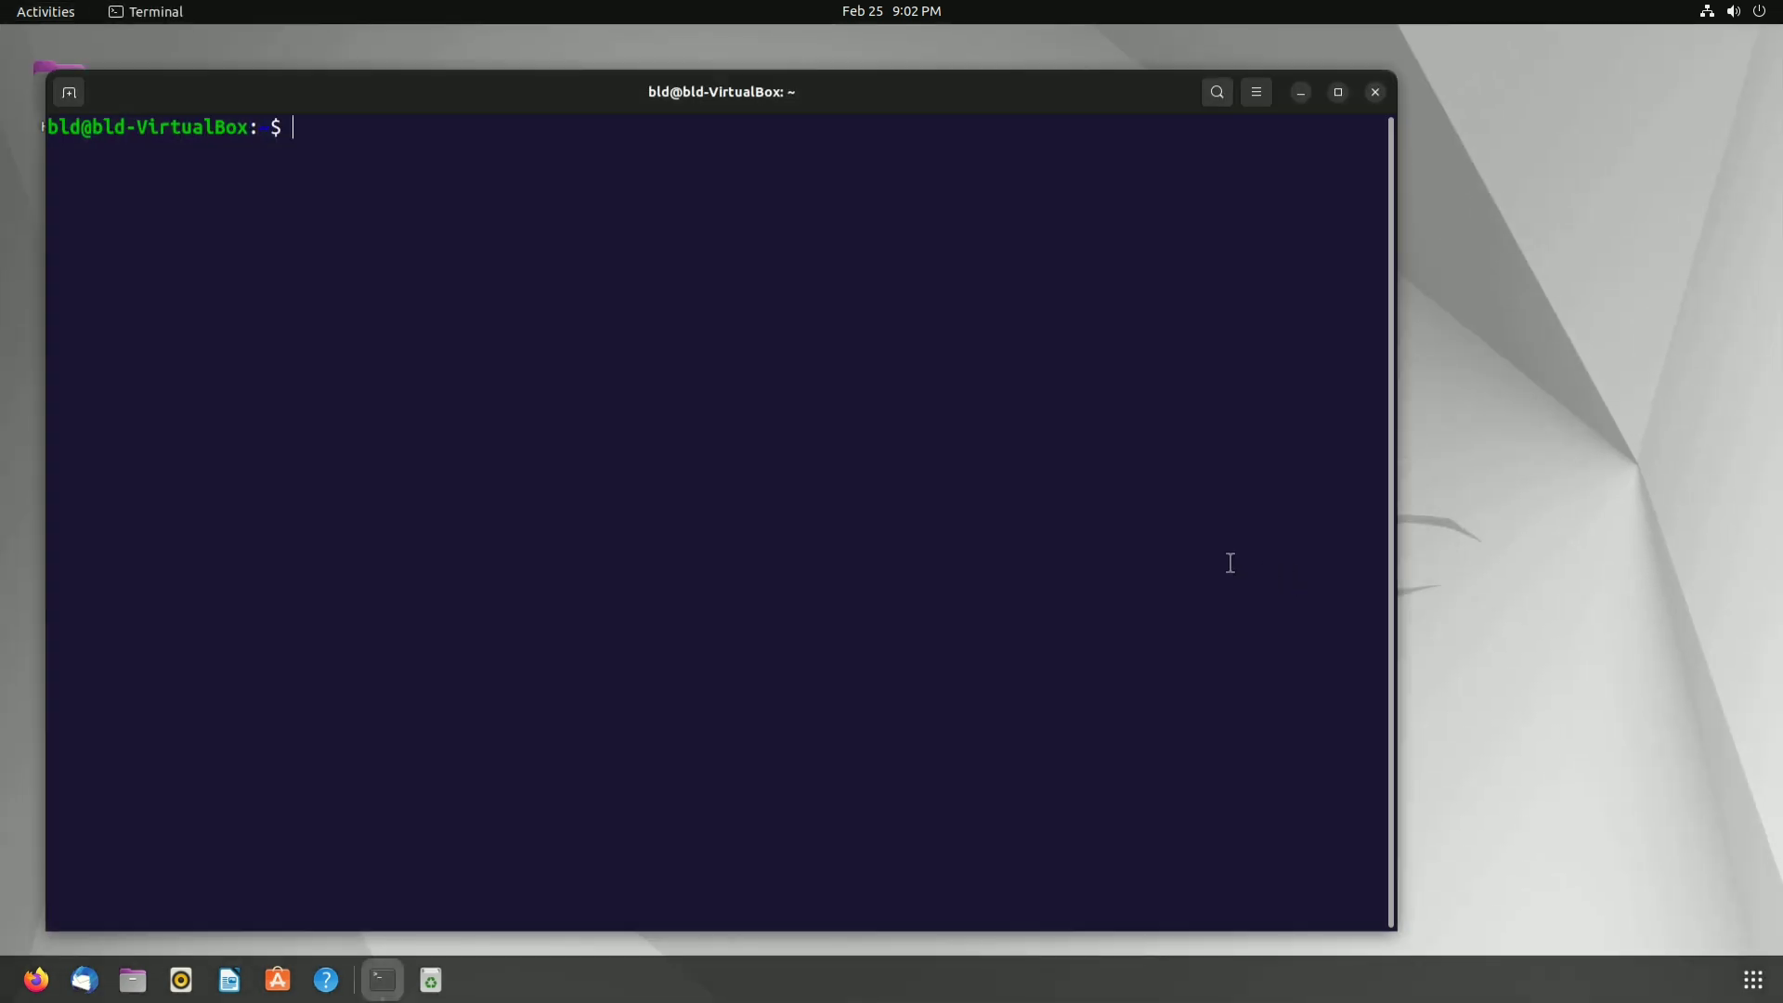
drag(680, 86, 856, 46)
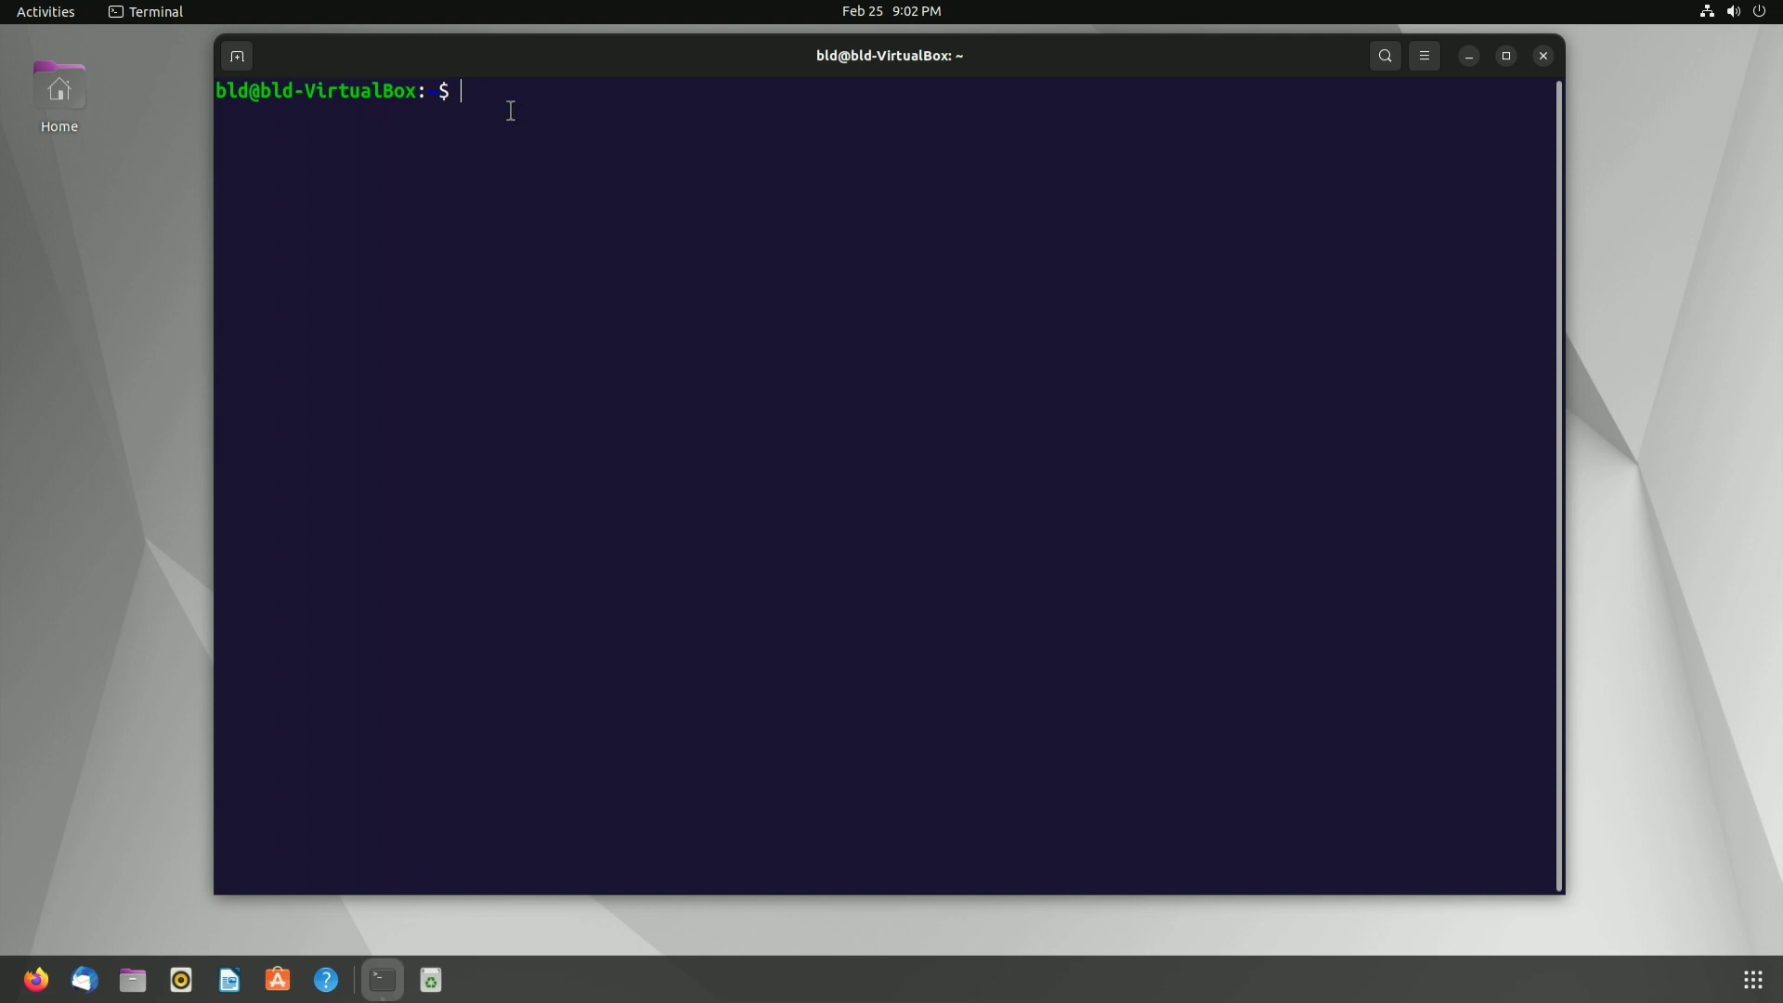
text(sud)
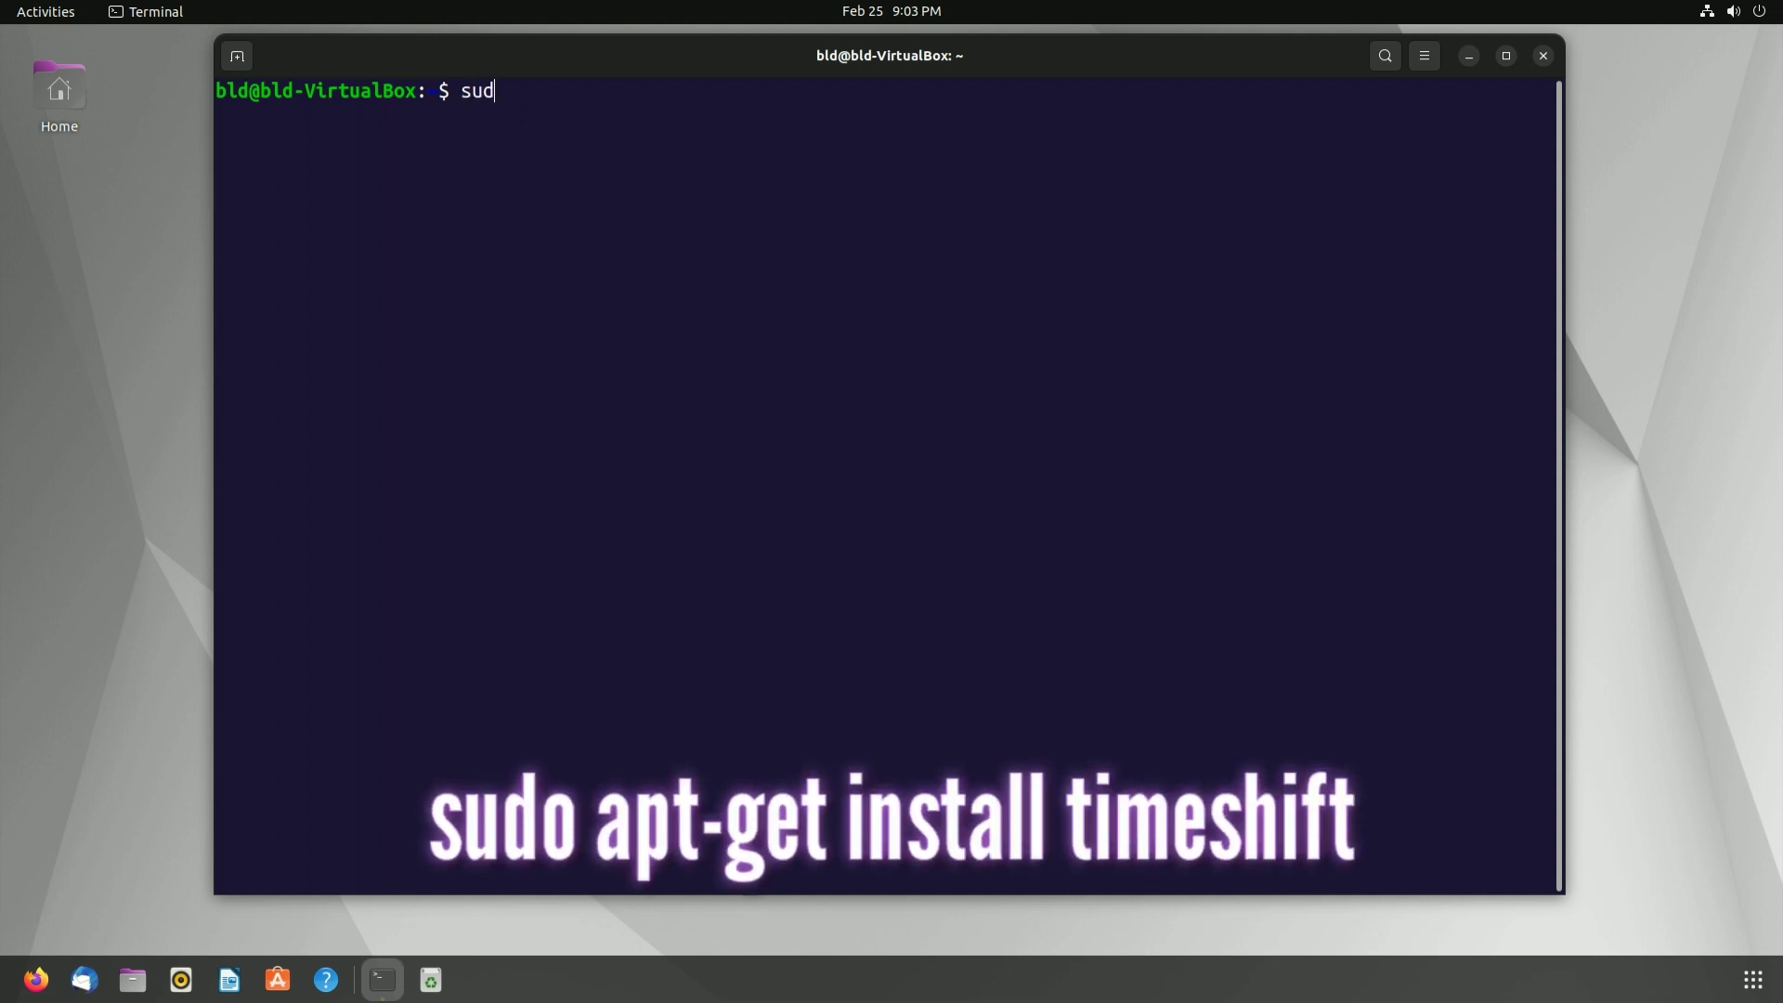
text(o apt-get install timeshift)
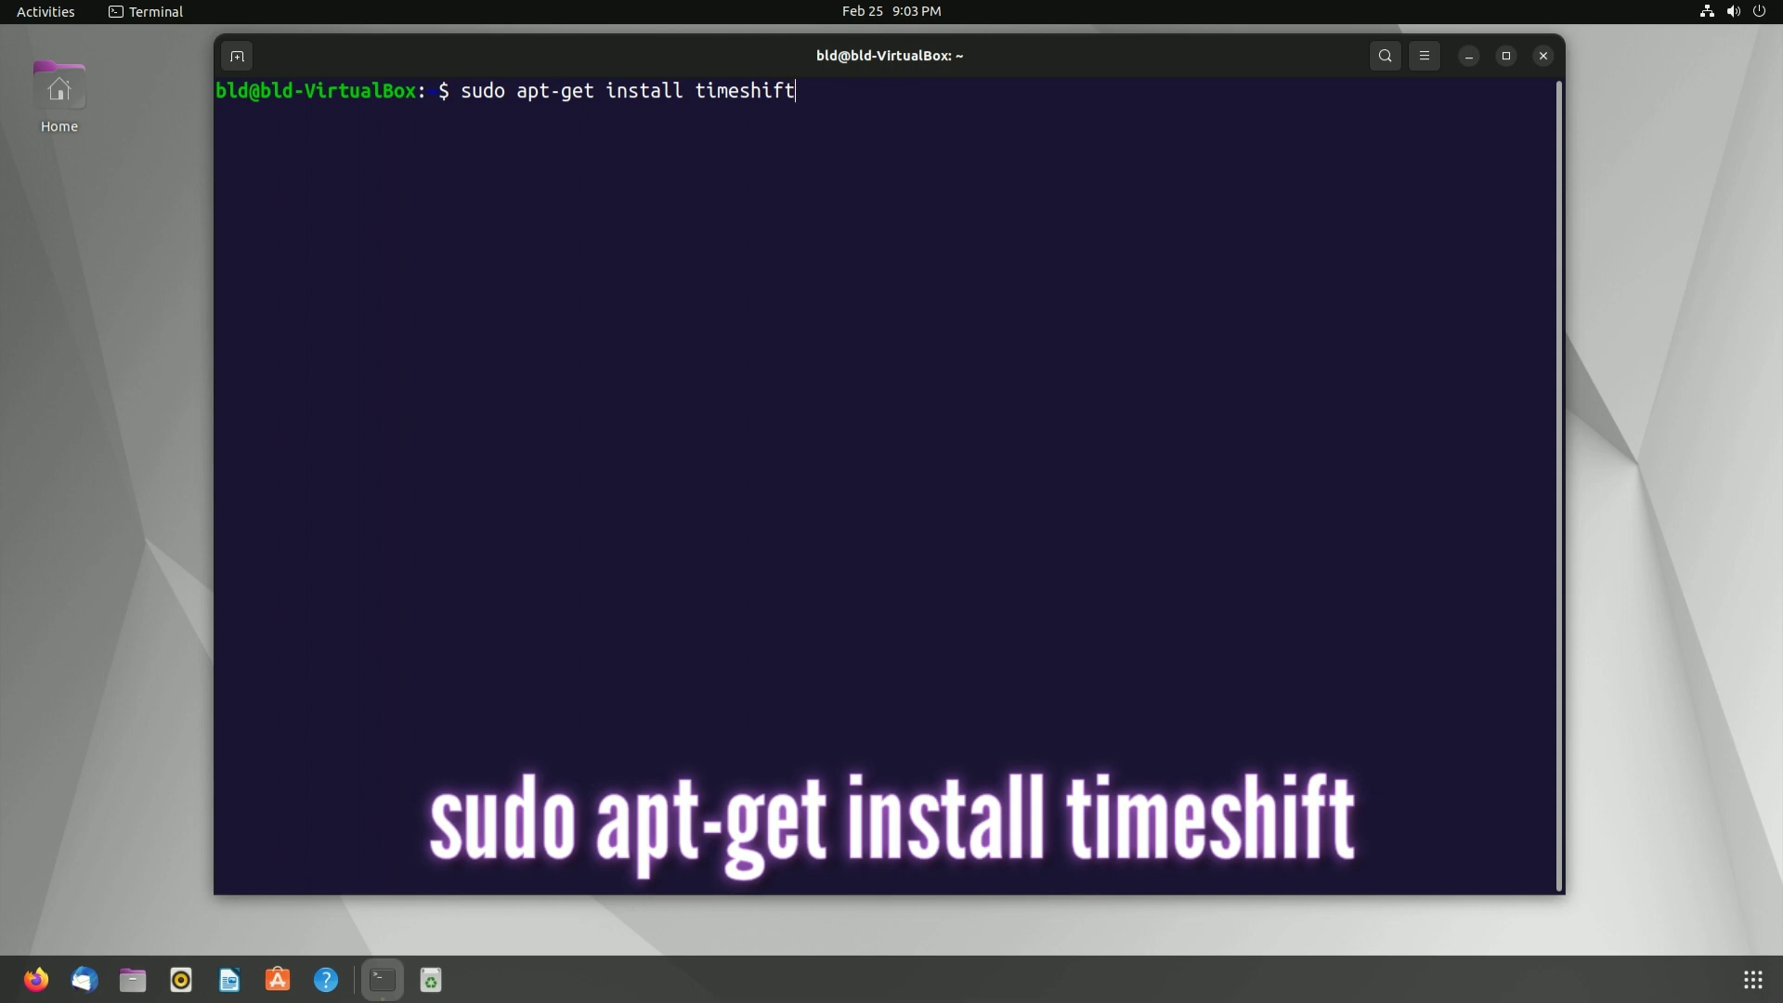
key(Return)
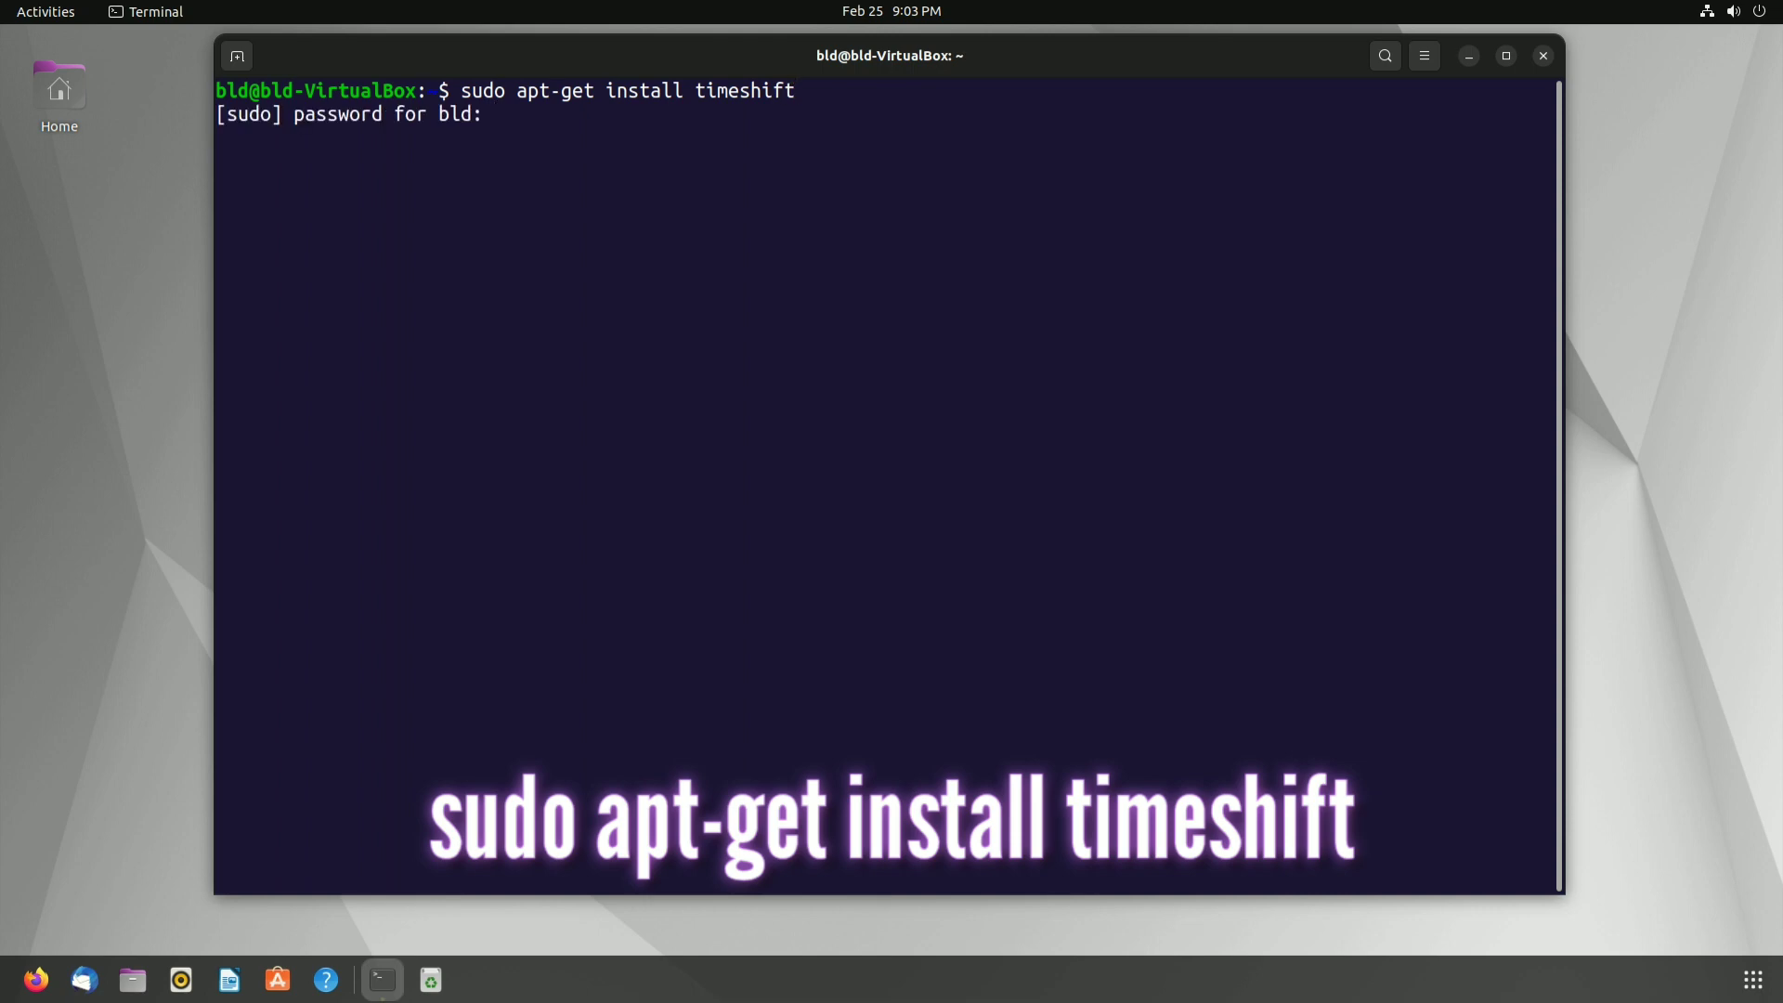
key(Return)
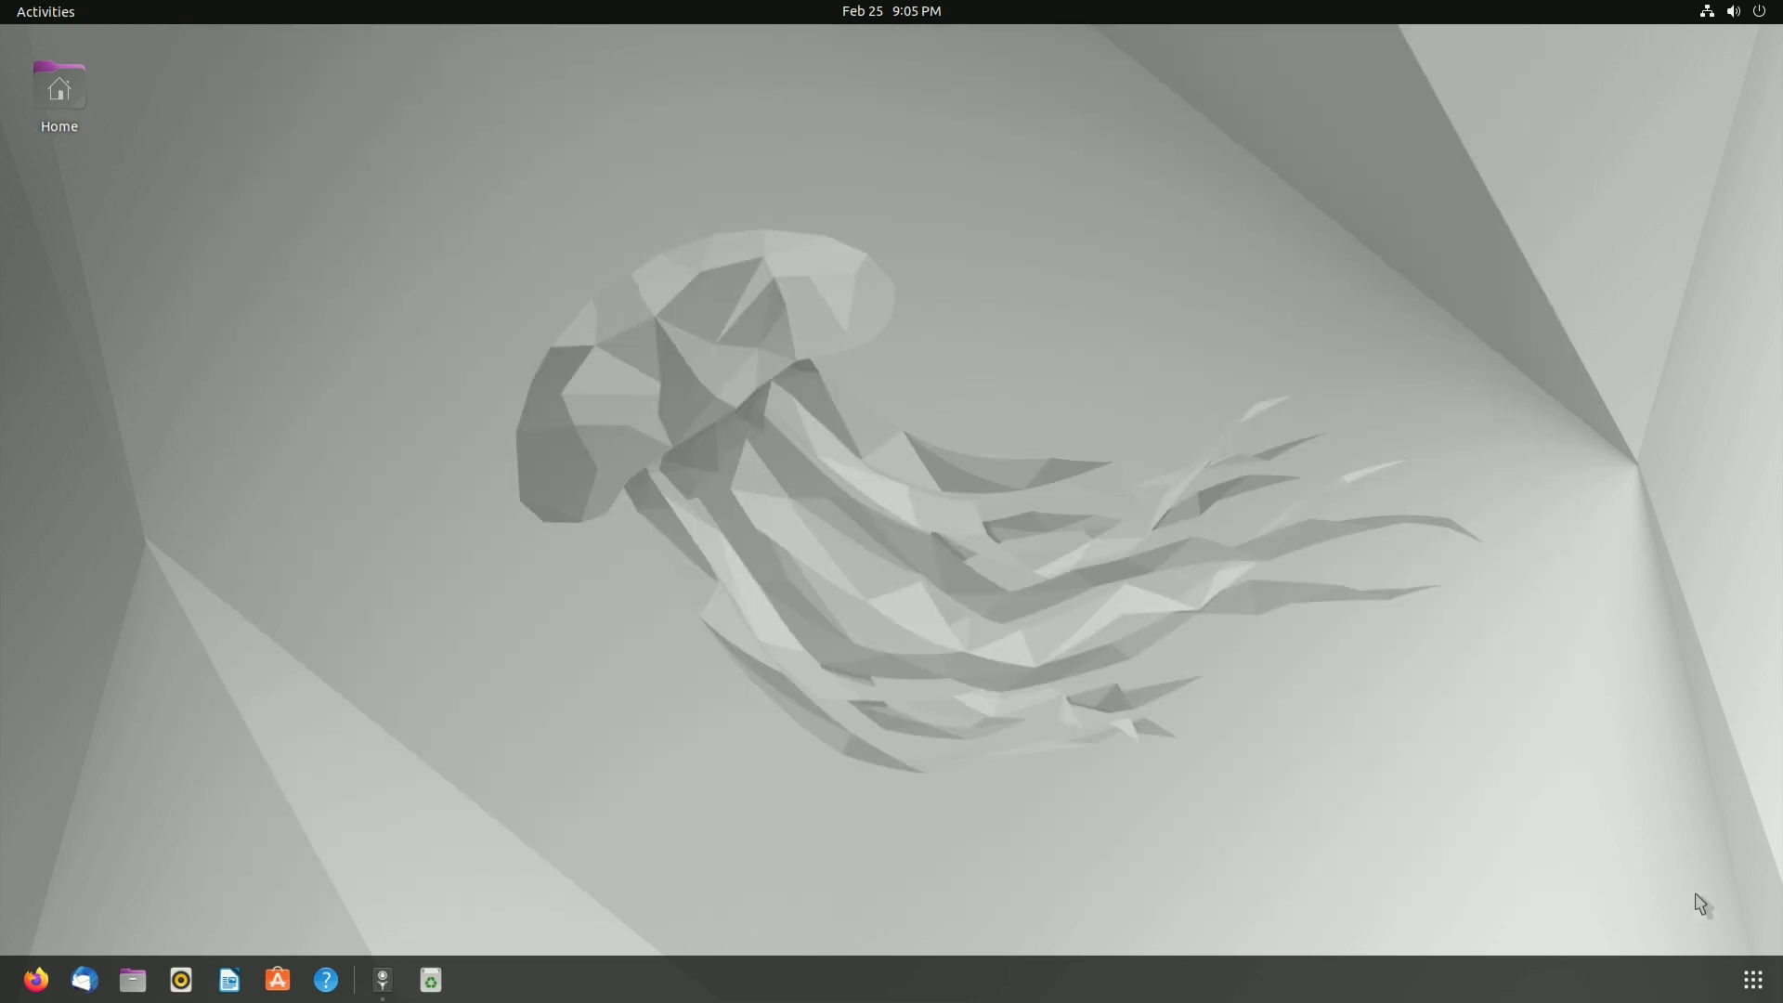
Open system Settings and highlight the OS name Ubuntu 22.04.1 LTS
click(1750, 979)
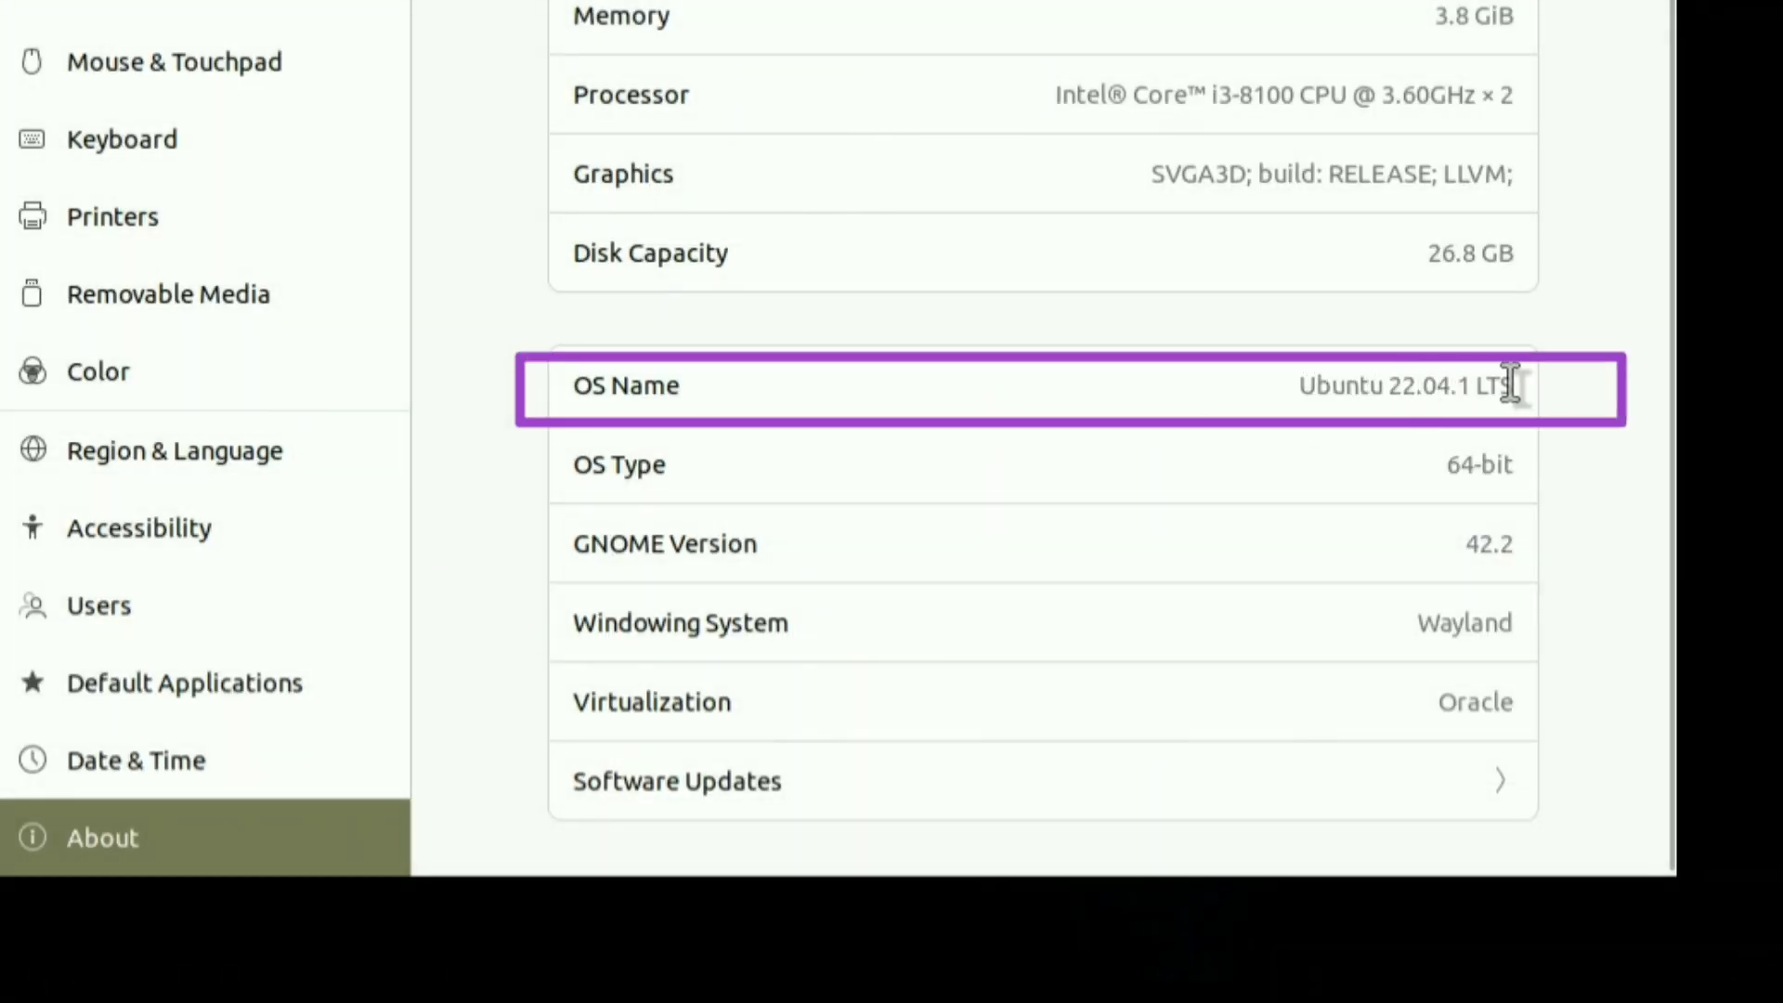
drag(1511, 384, 1340, 390)
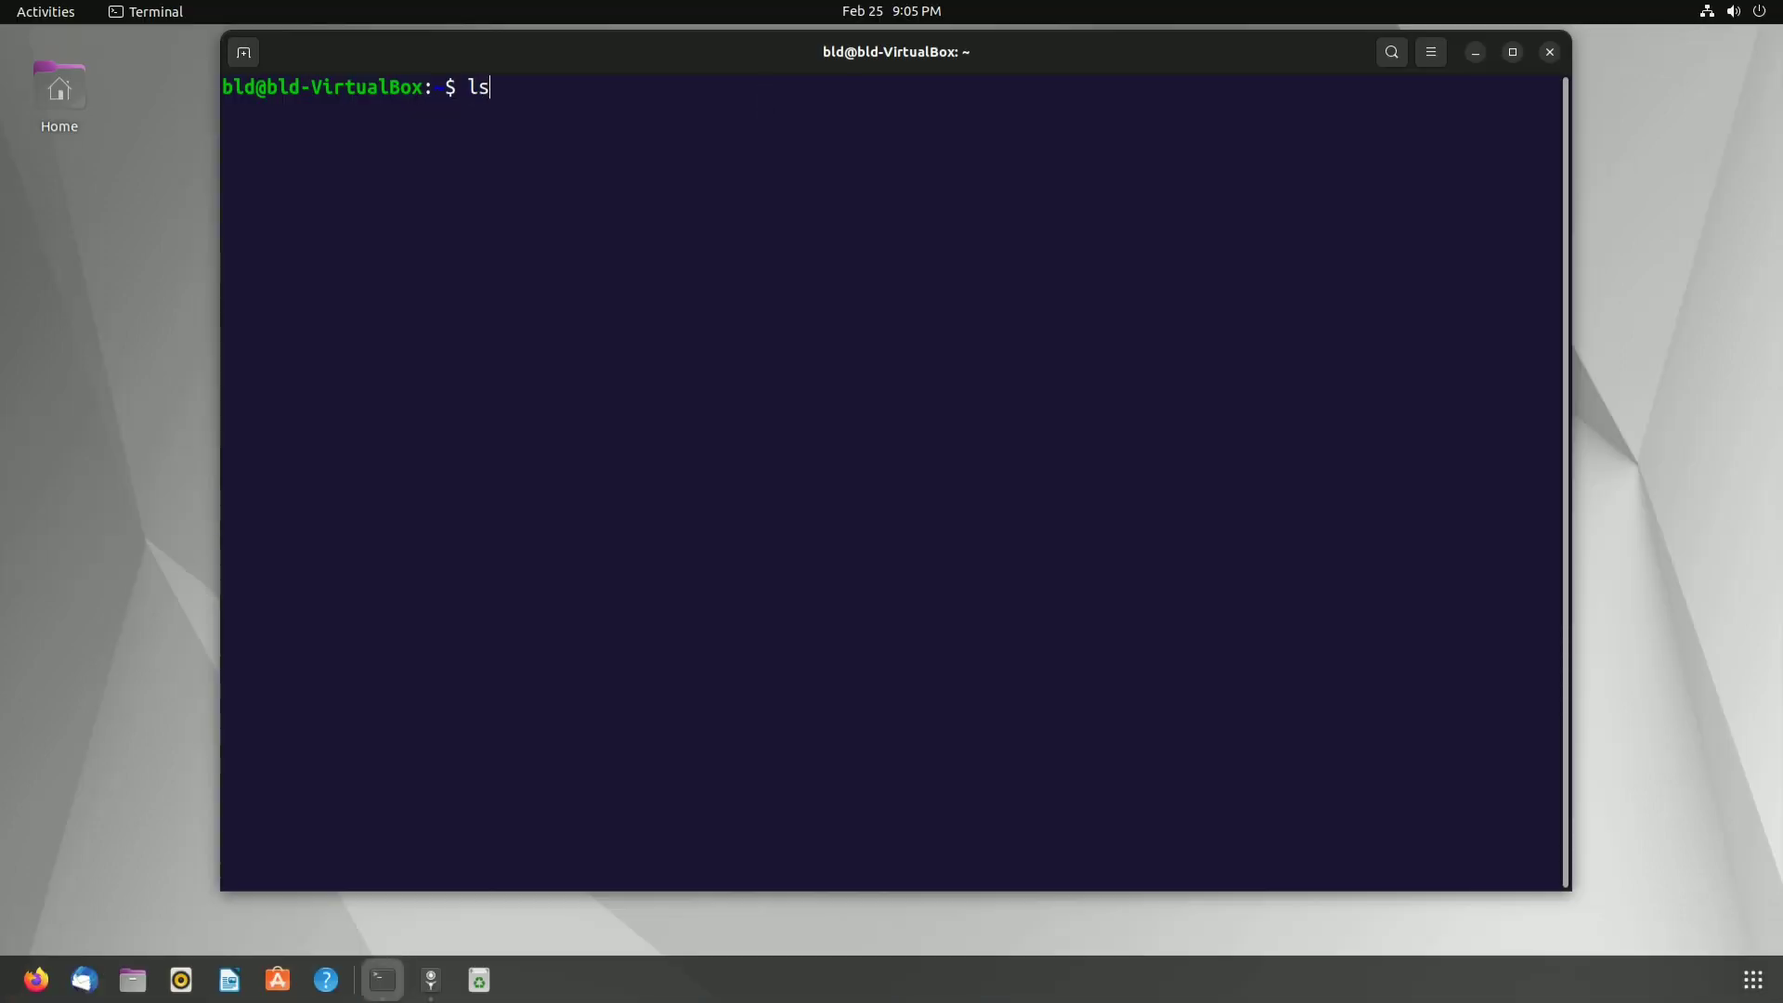
Run lsb_release -a and select the distributor and Ubuntu 22.04.1 LTS description
text(b_re)
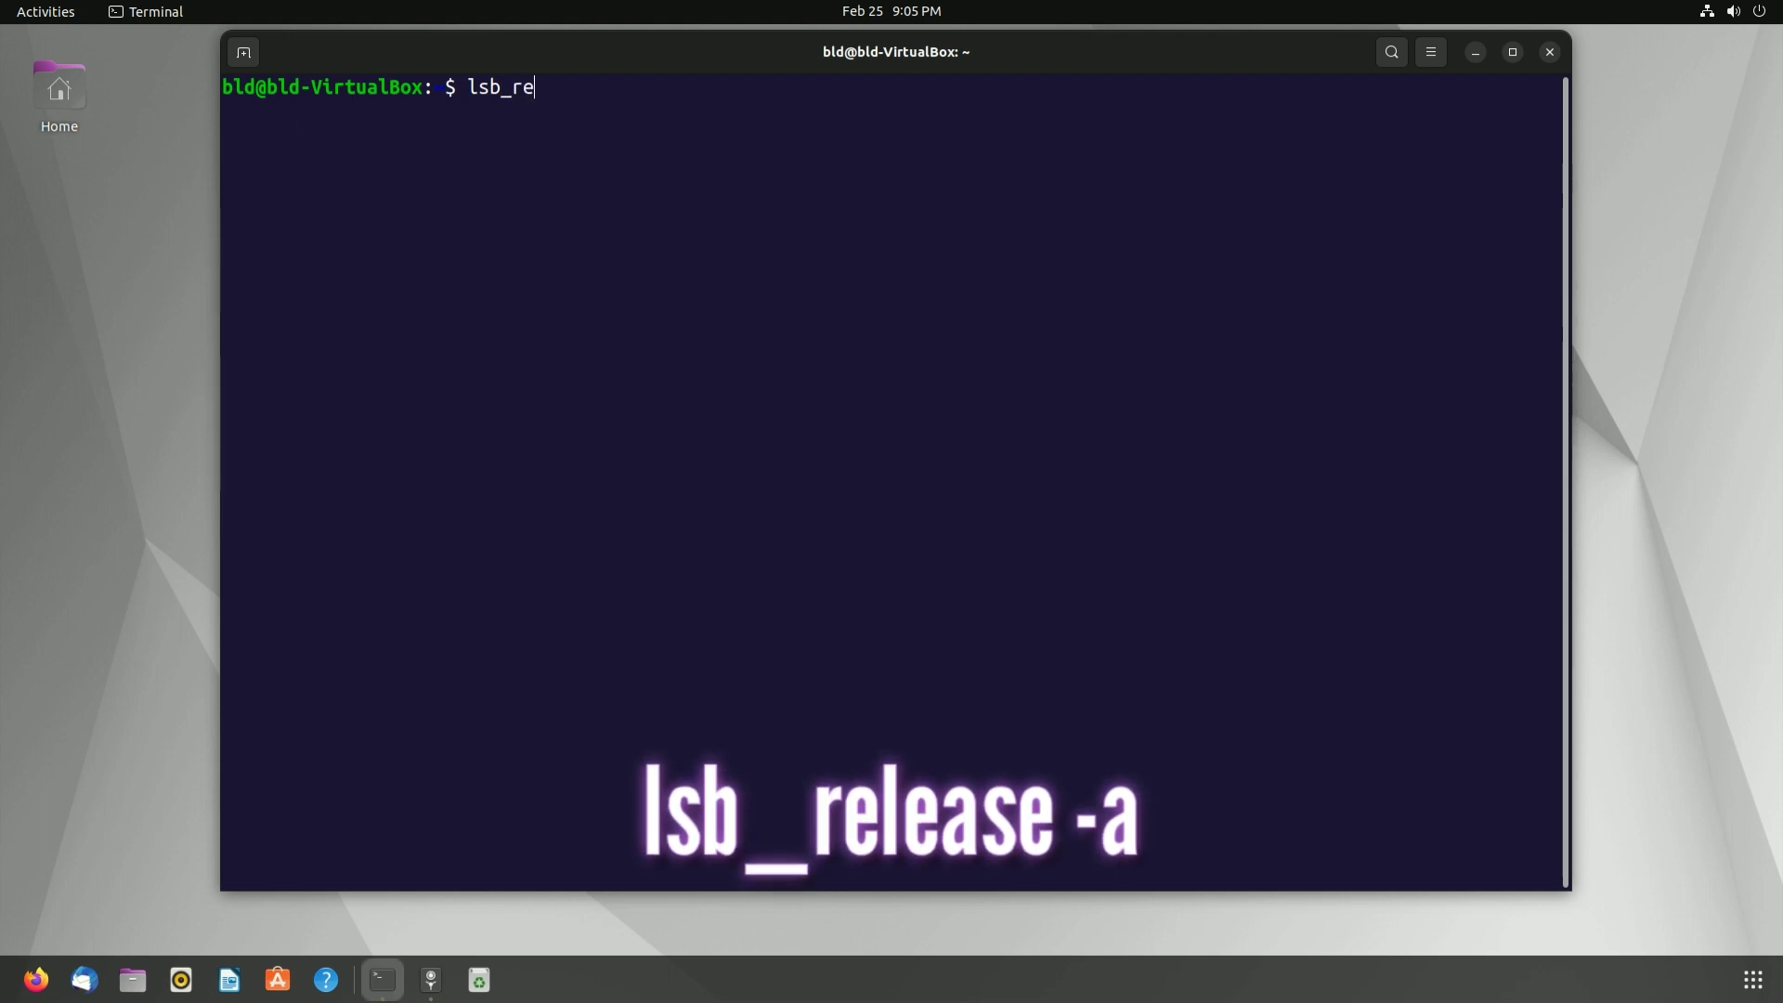
text(lease -a)
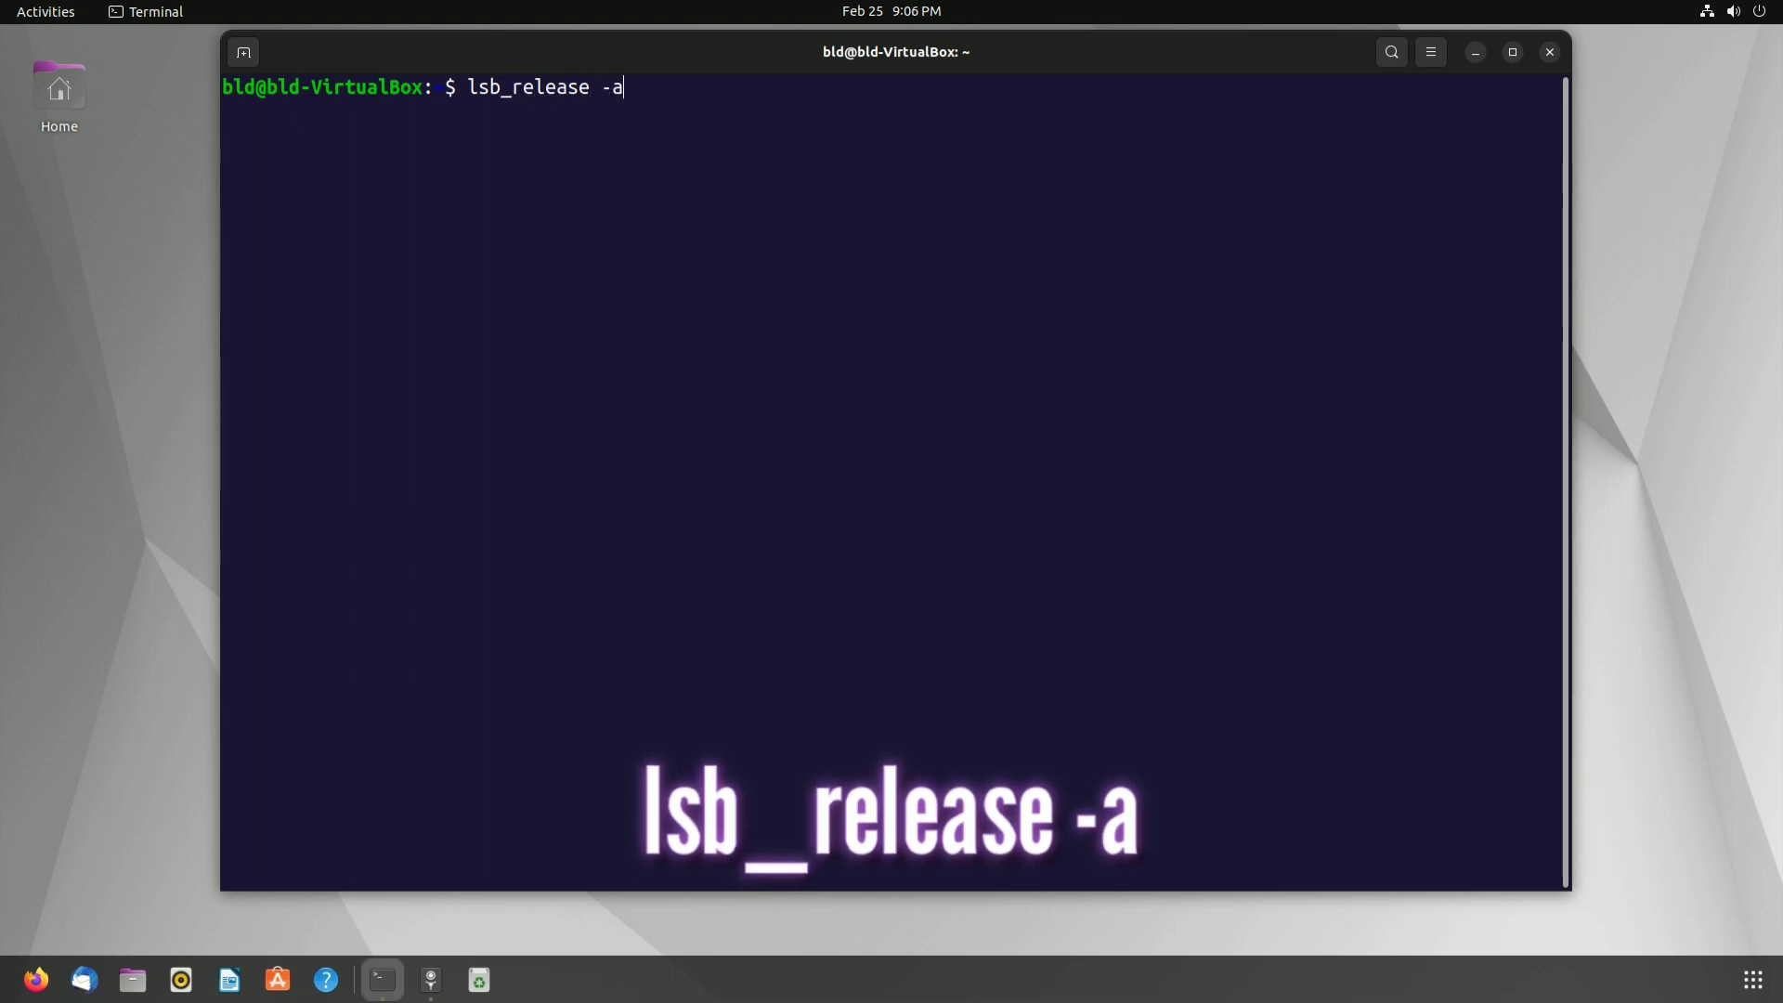
key(Return)
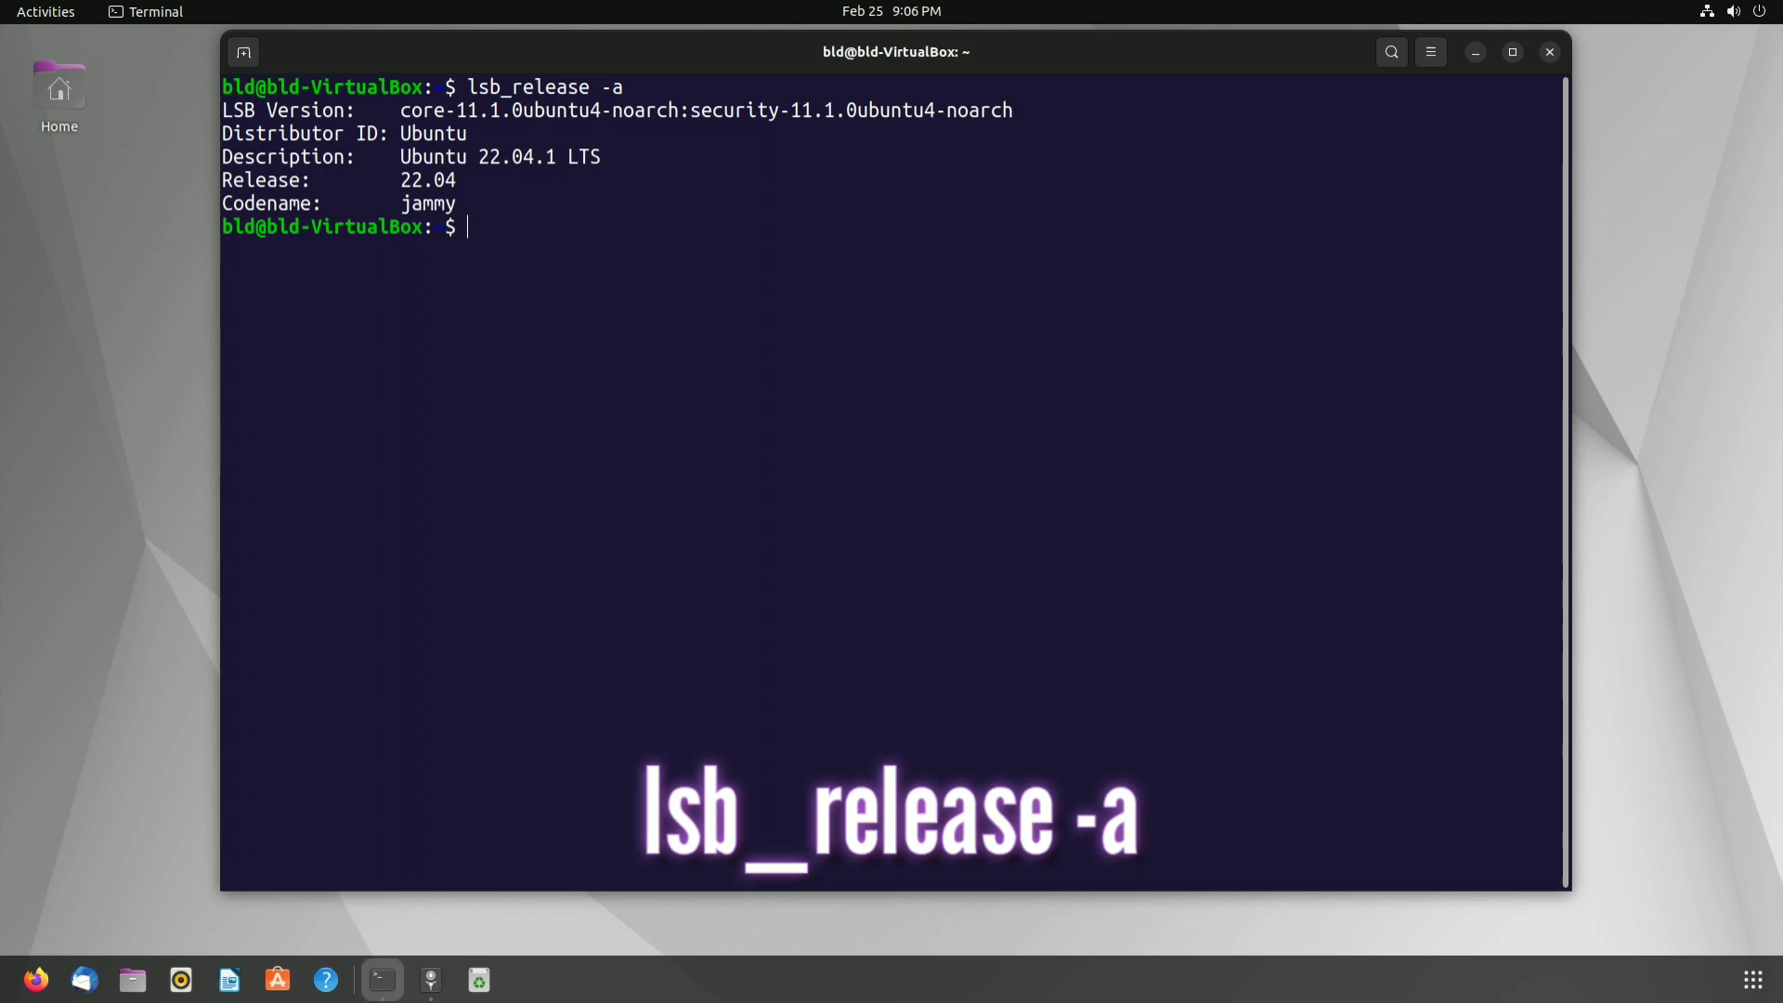
drag(461, 130, 403, 130)
drag(601, 156, 389, 158)
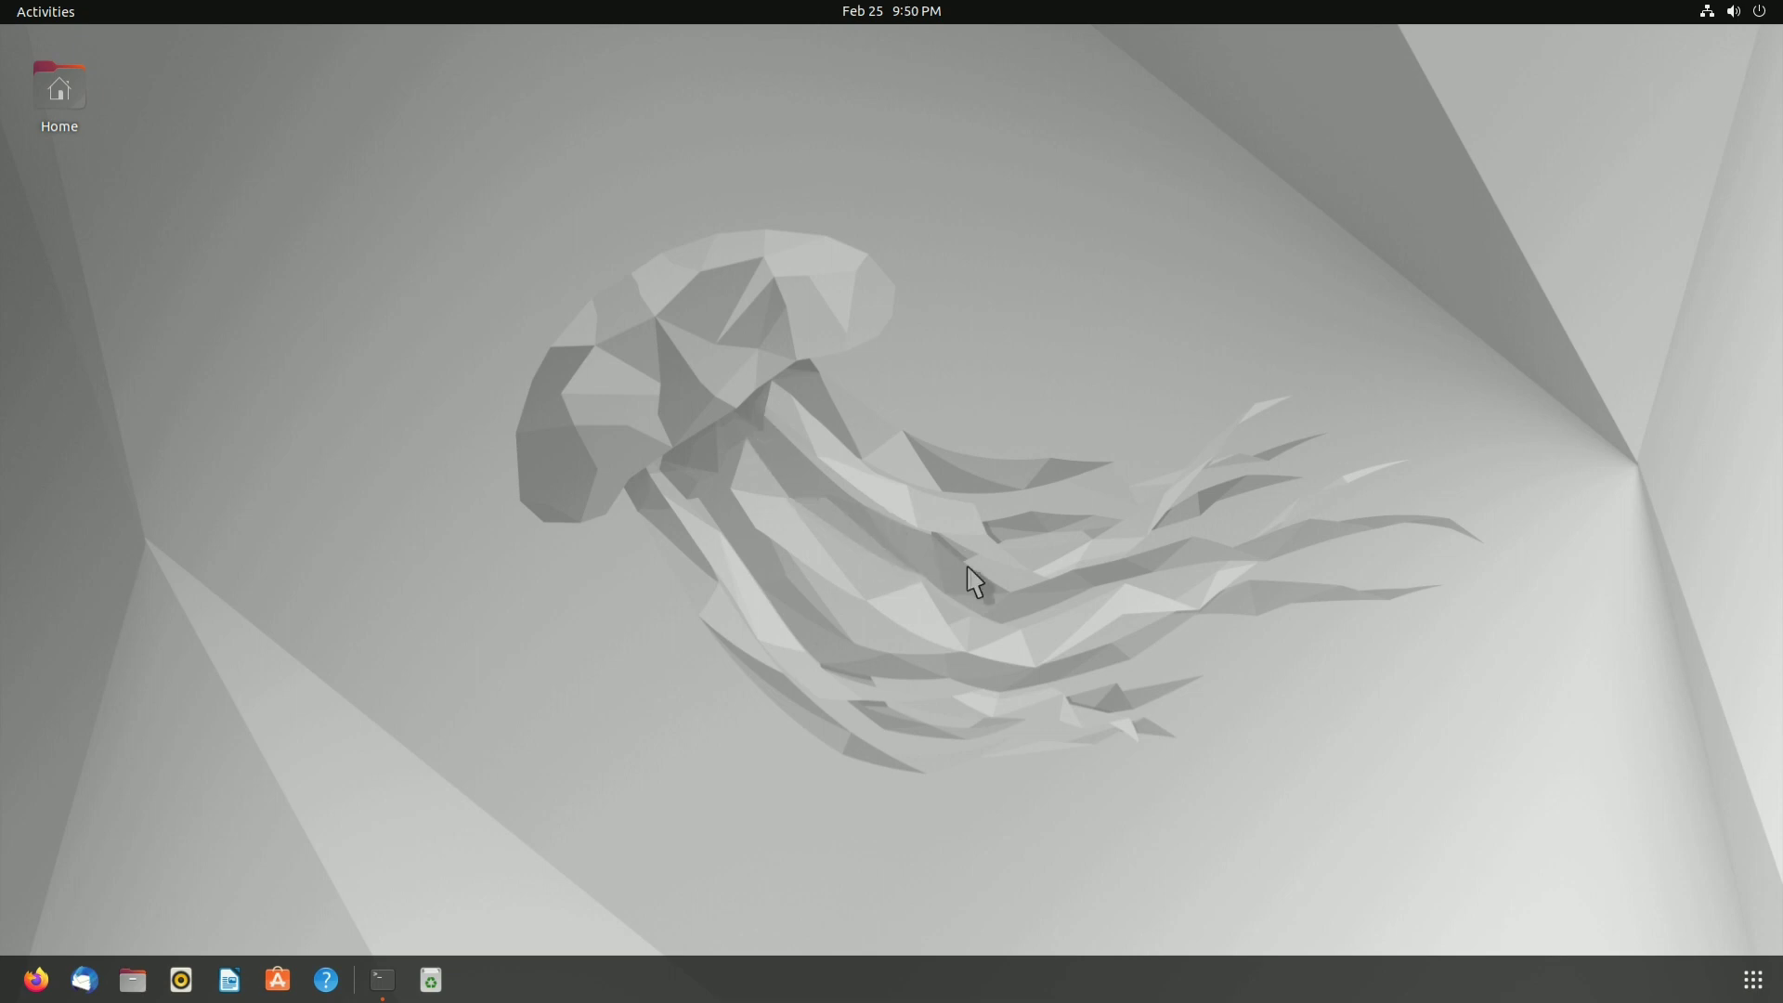
Launch Timeshift from the app grid's second page and authenticate with the password
click(1751, 981)
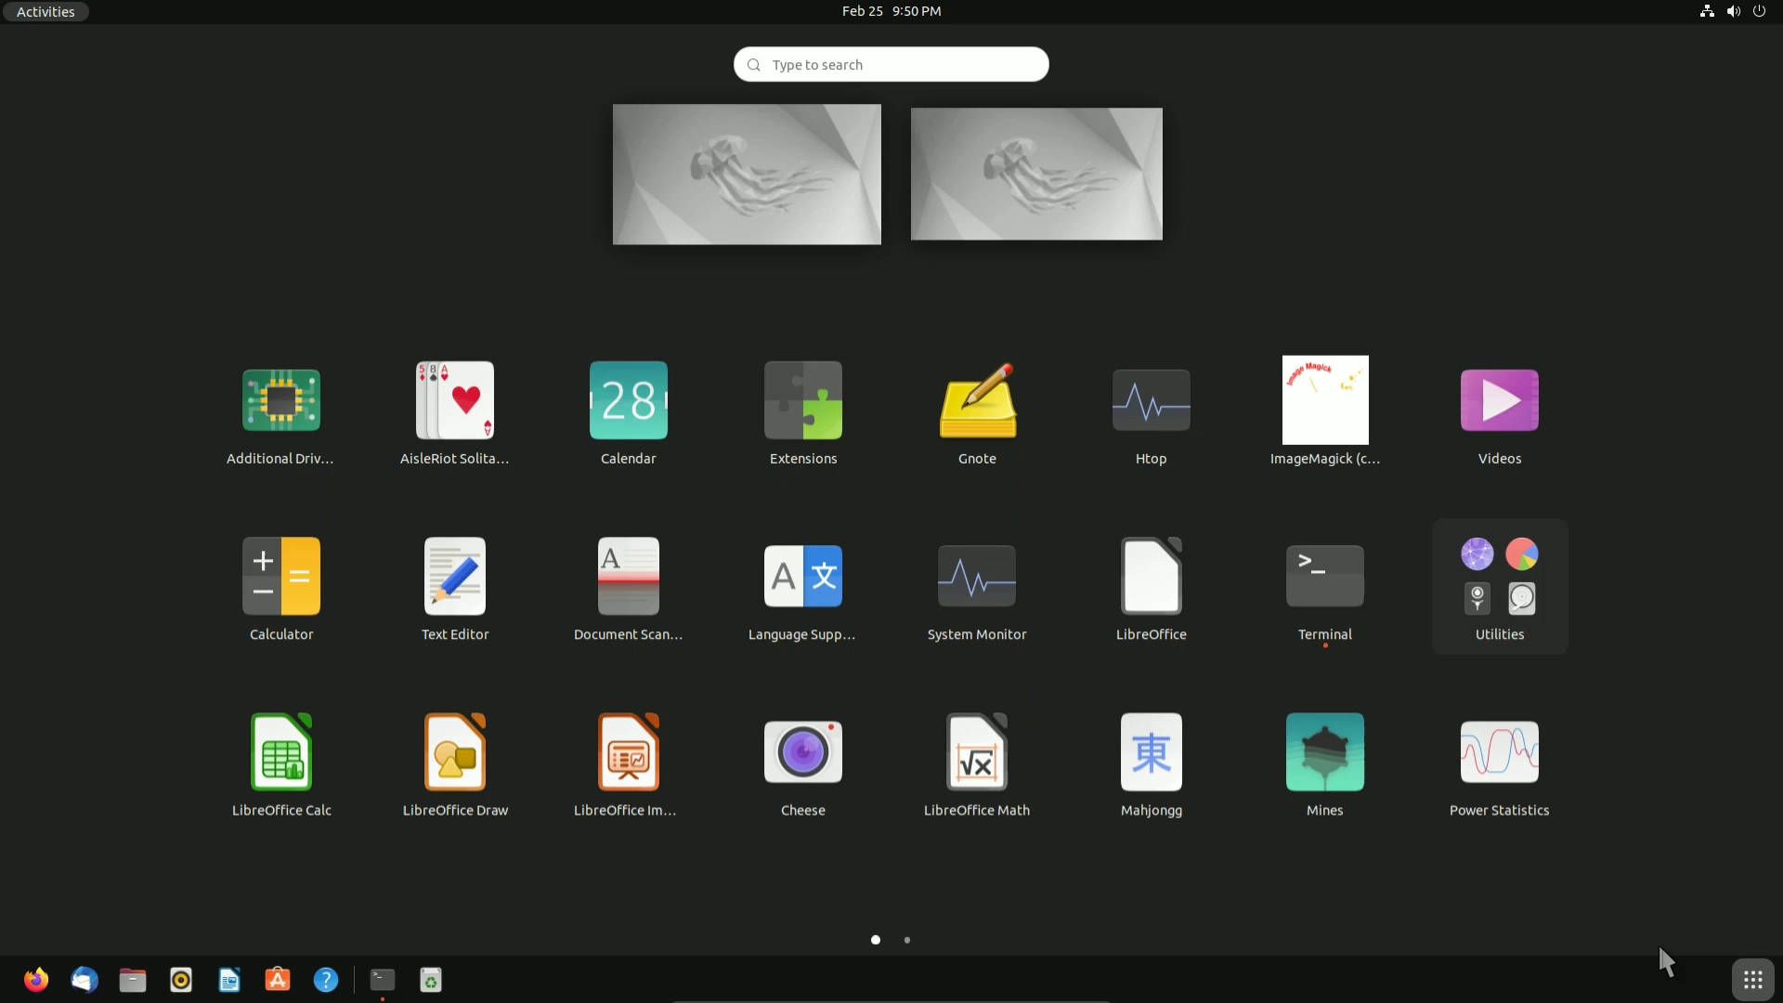
scroll(806, 642, down, 1)
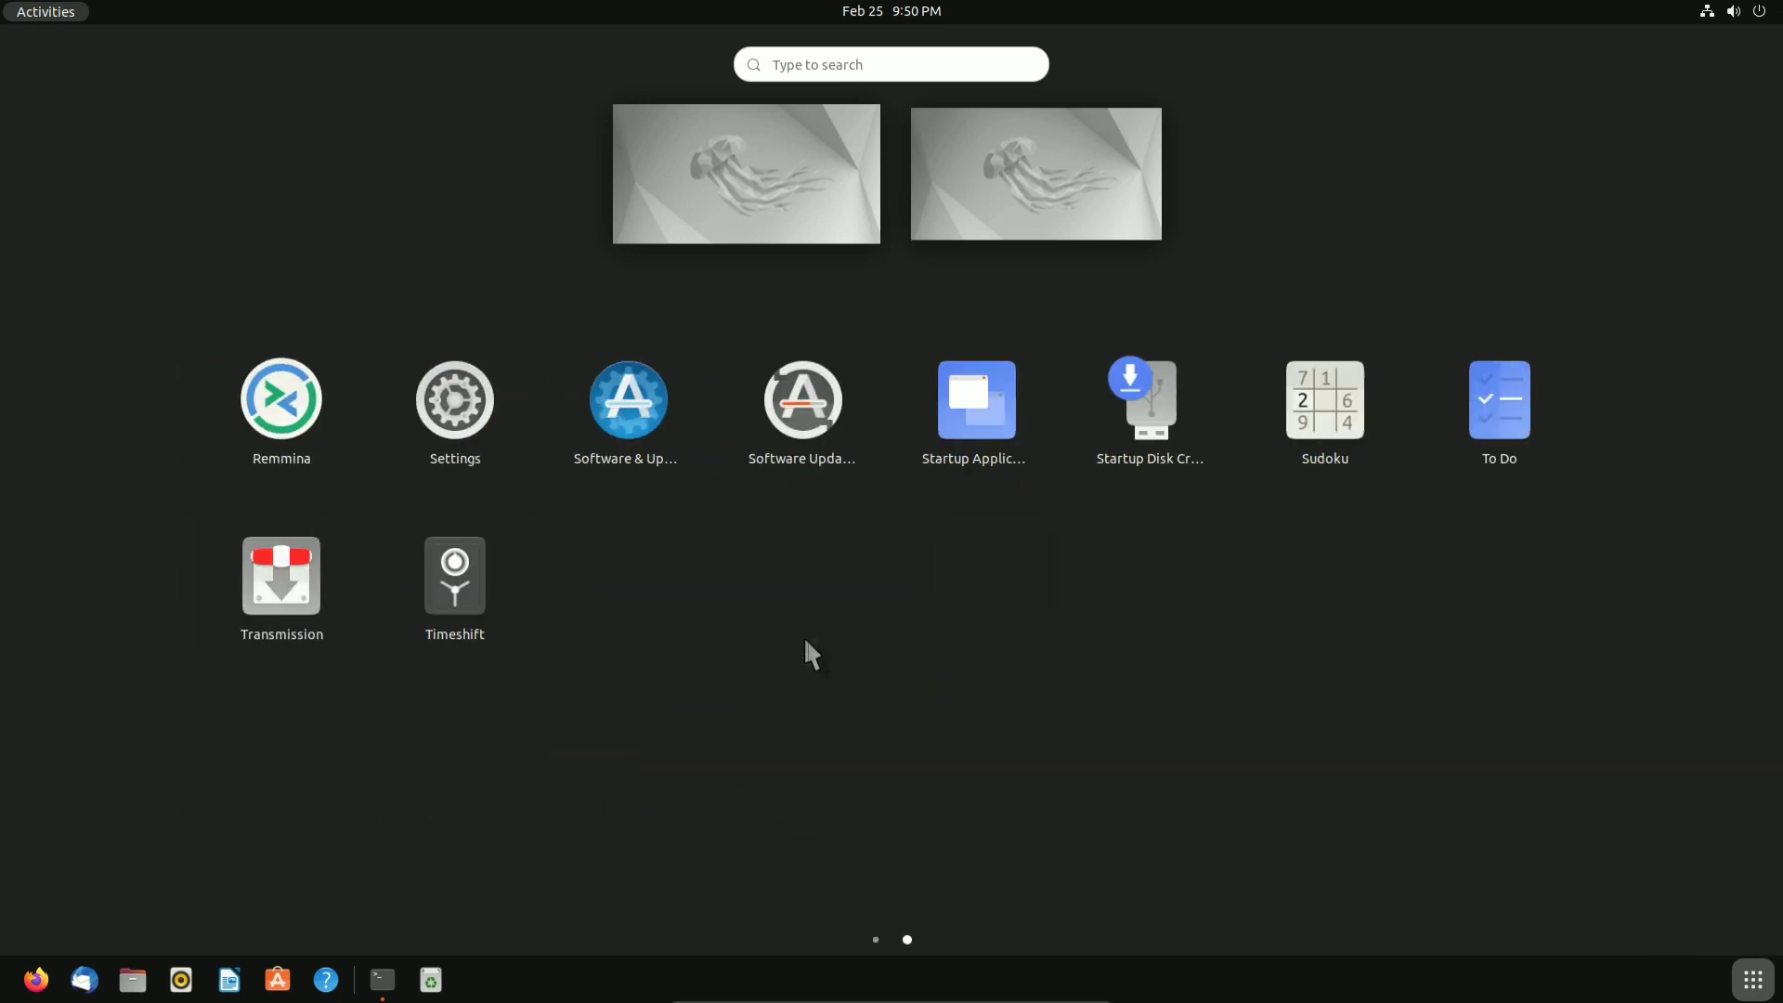
click(448, 608)
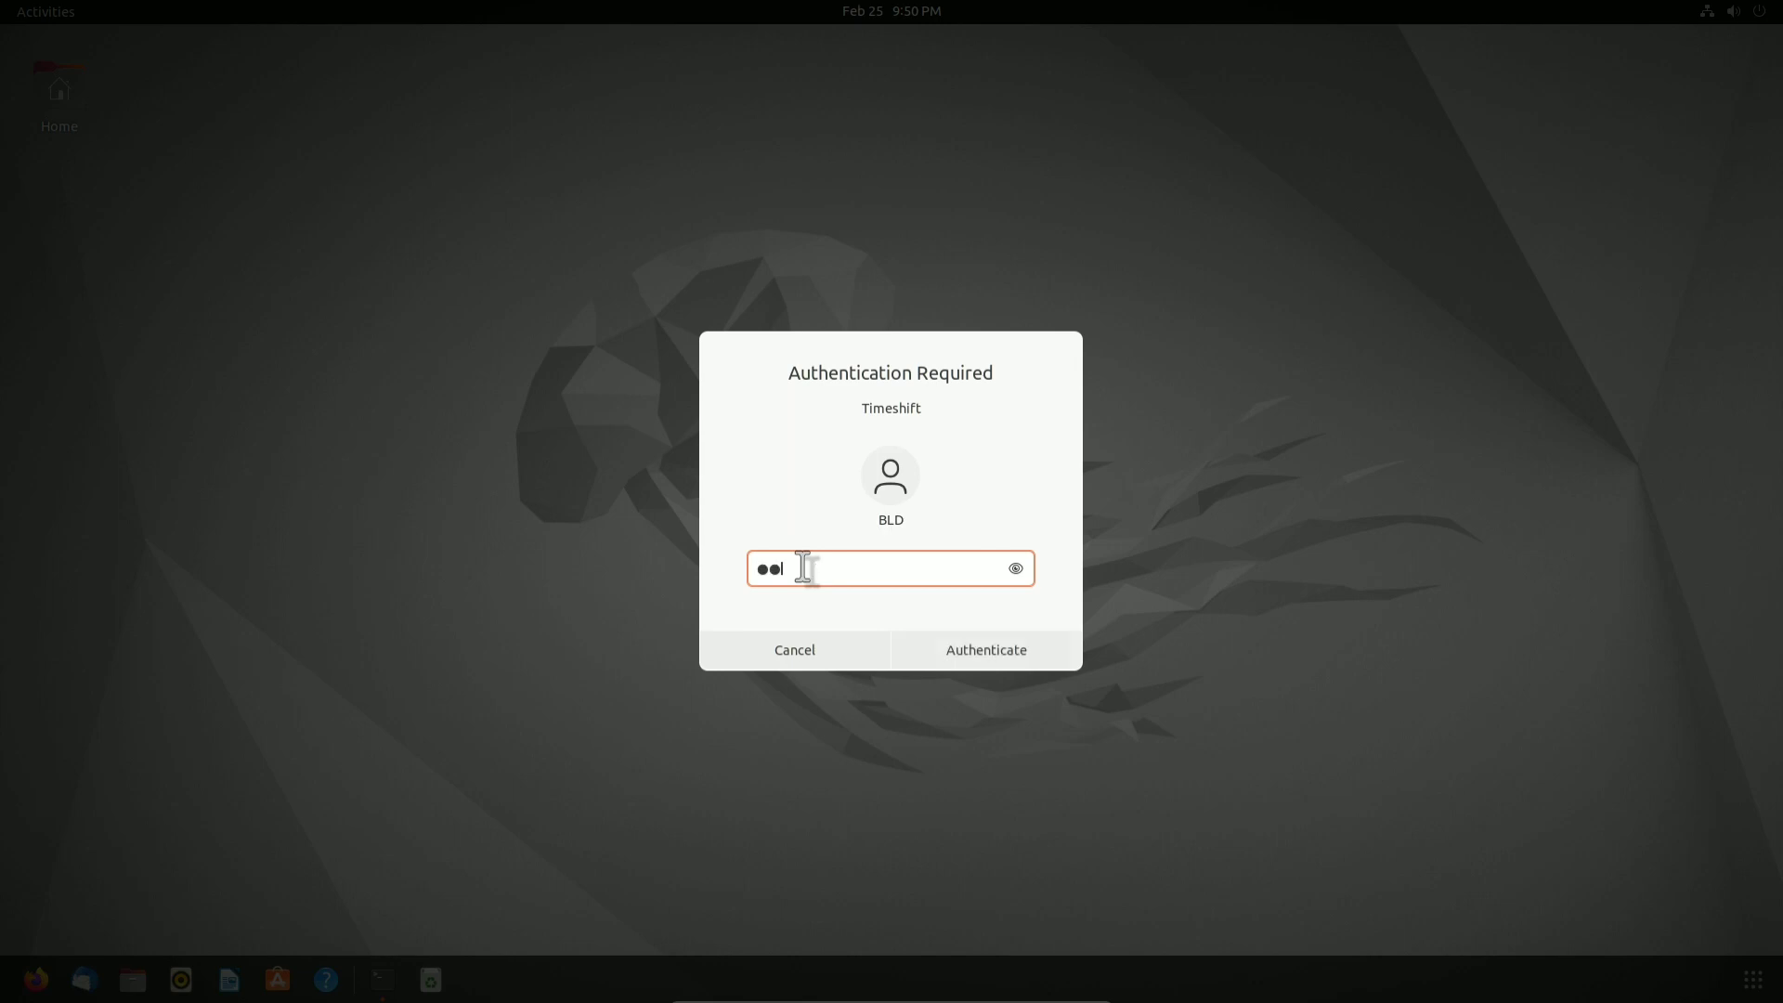
click(980, 652)
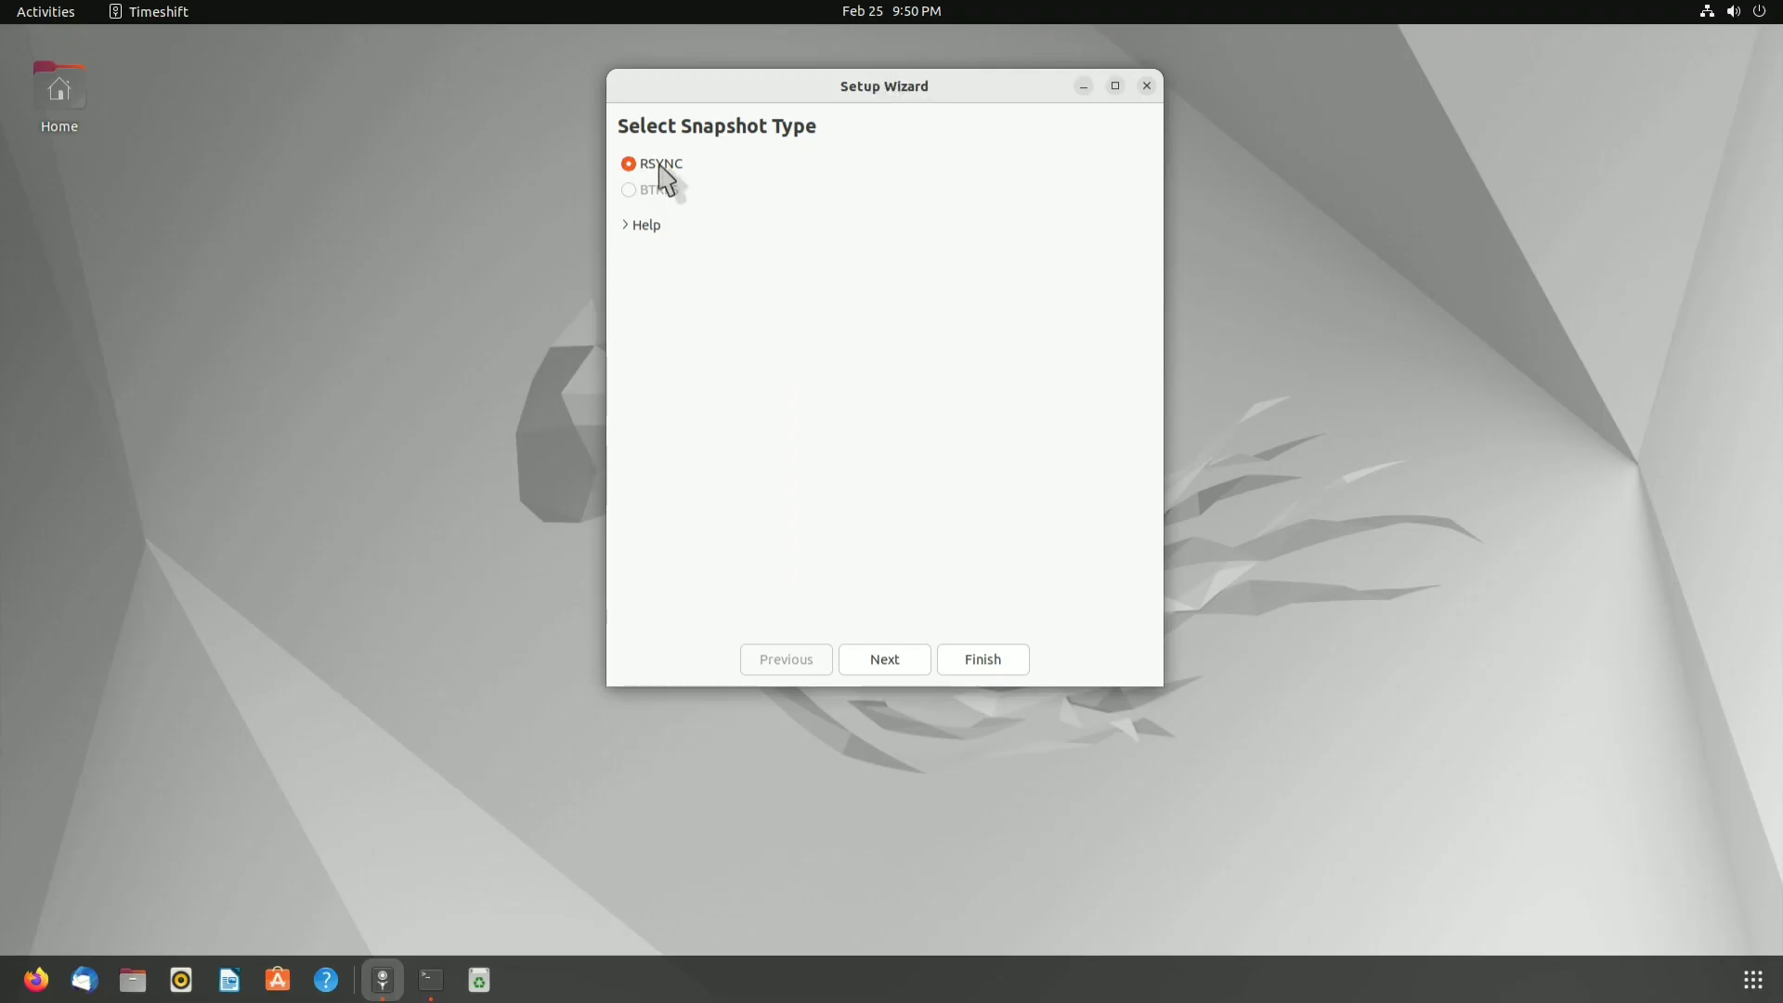
Expand the Help text explaining RSYNC snapshots on the Select Snapshot Type page
click(631, 228)
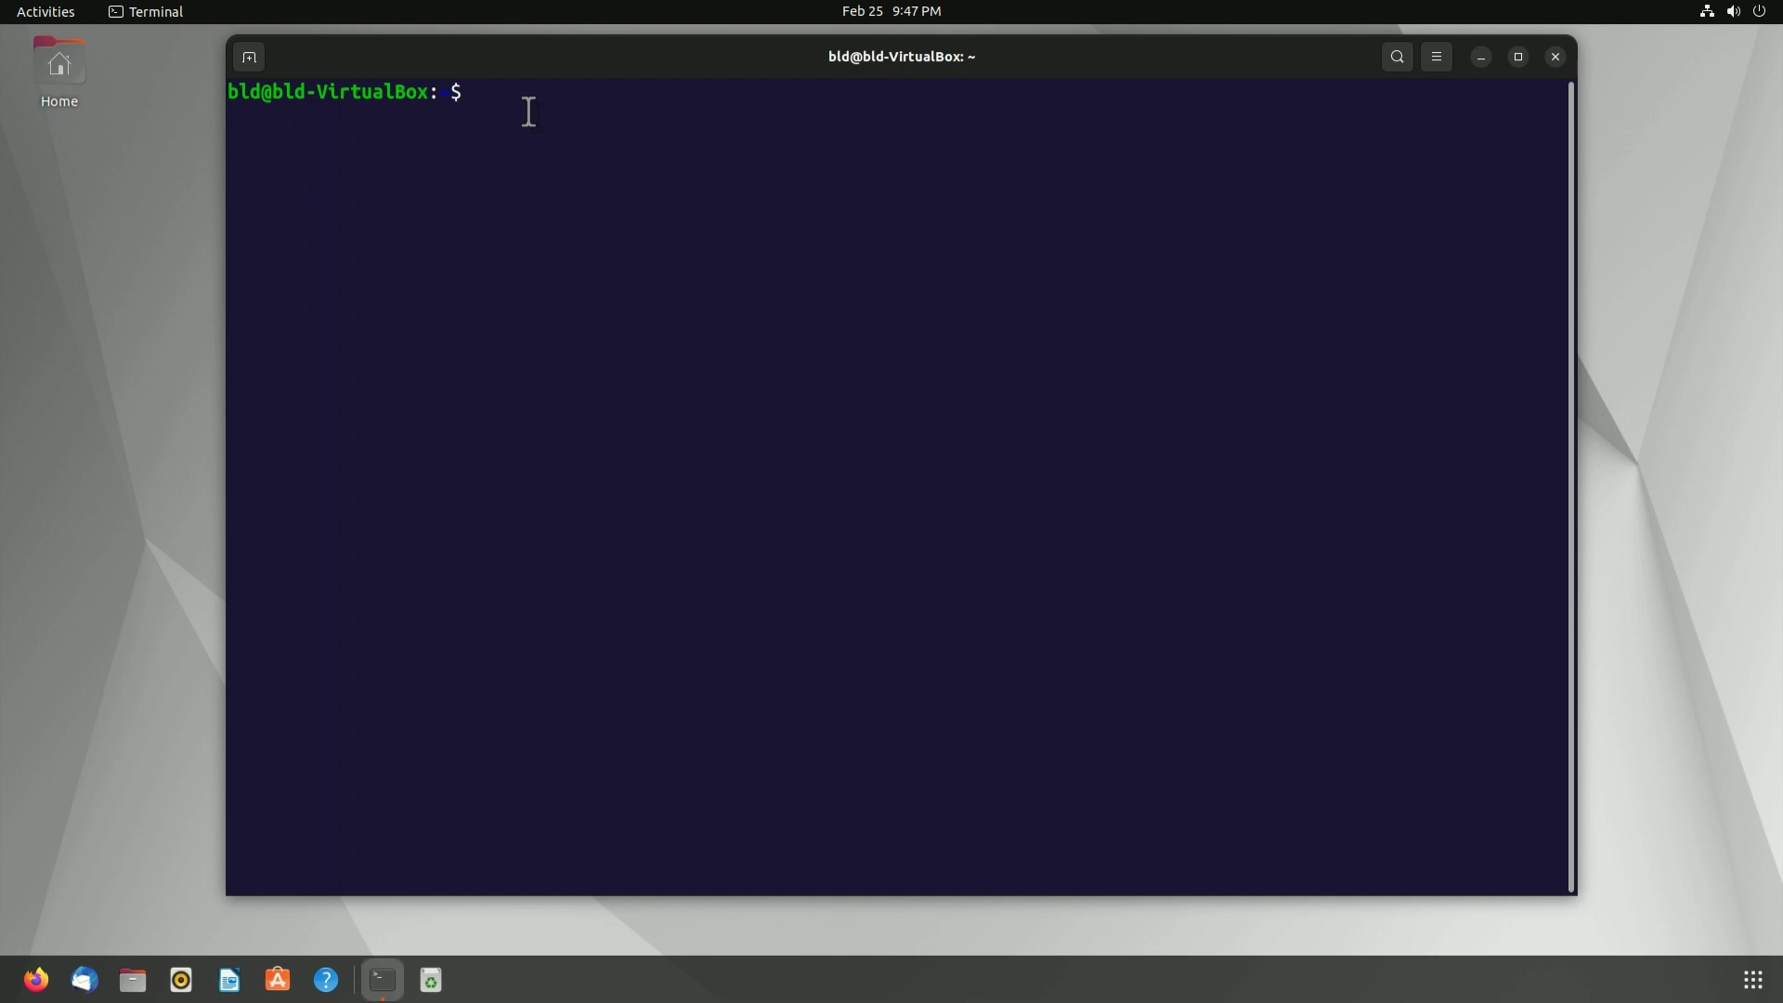
Run cat /etc/fstab and select the root partition's UUID line and ext4 type
text(cat /etc/fstab)
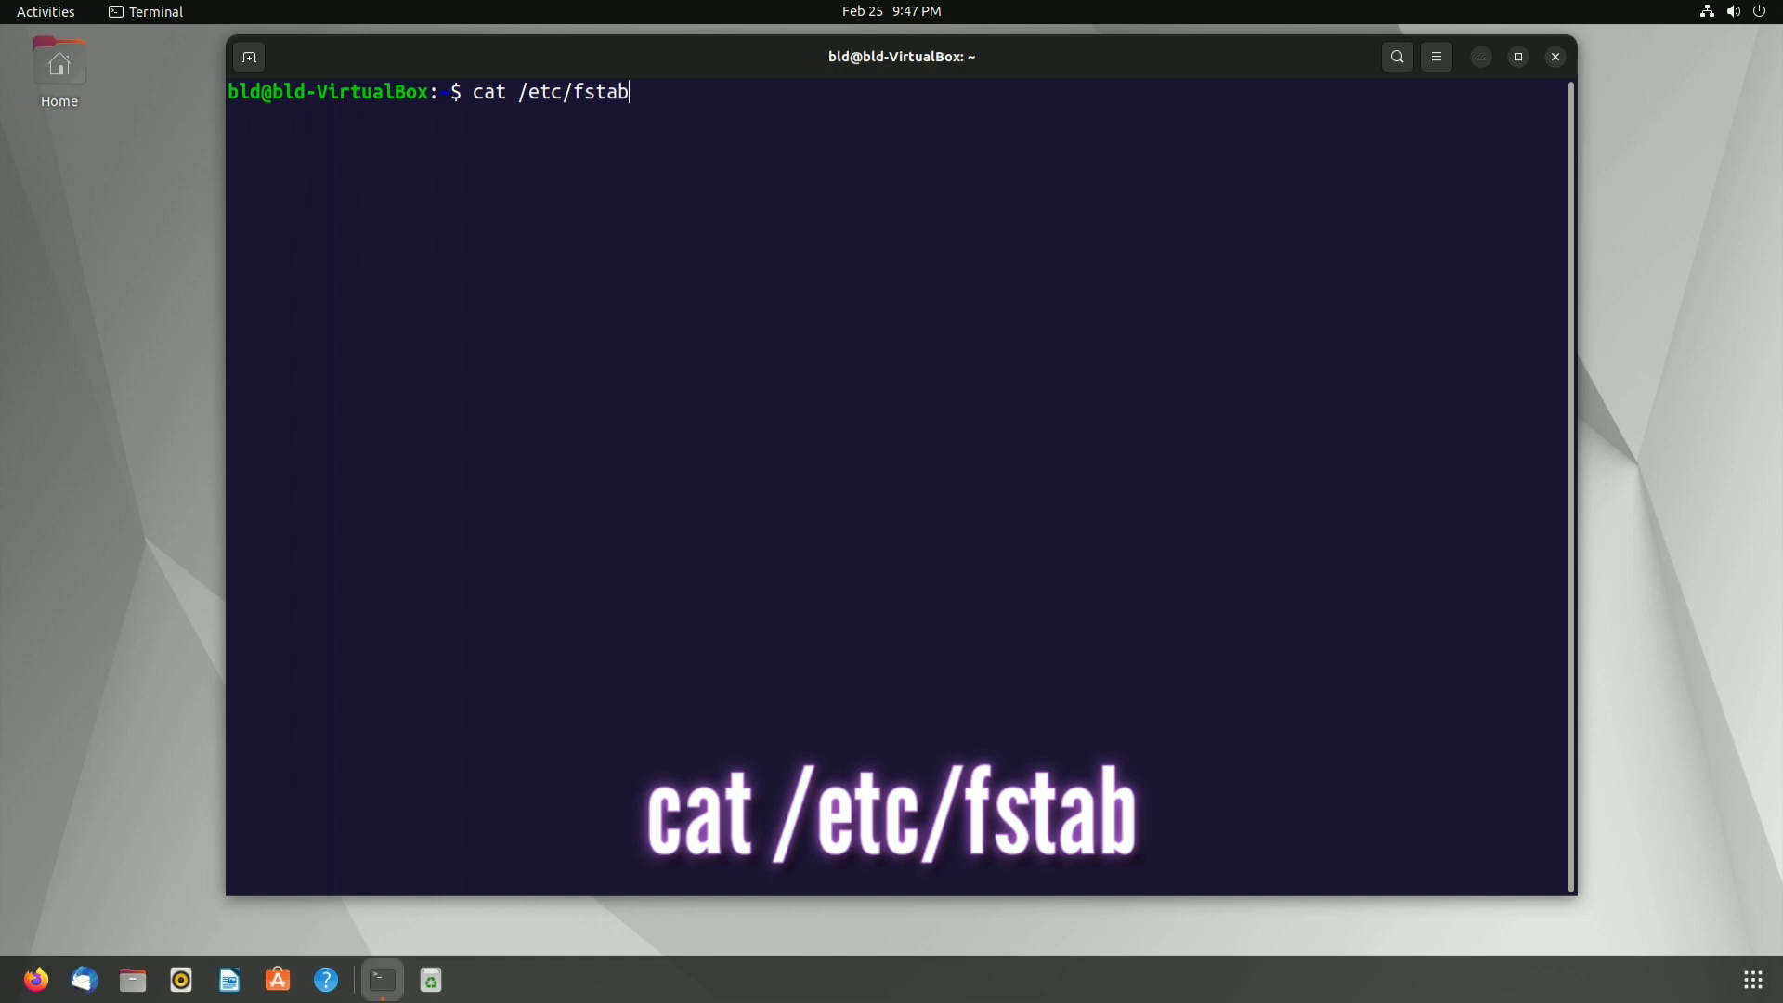
key(Return)
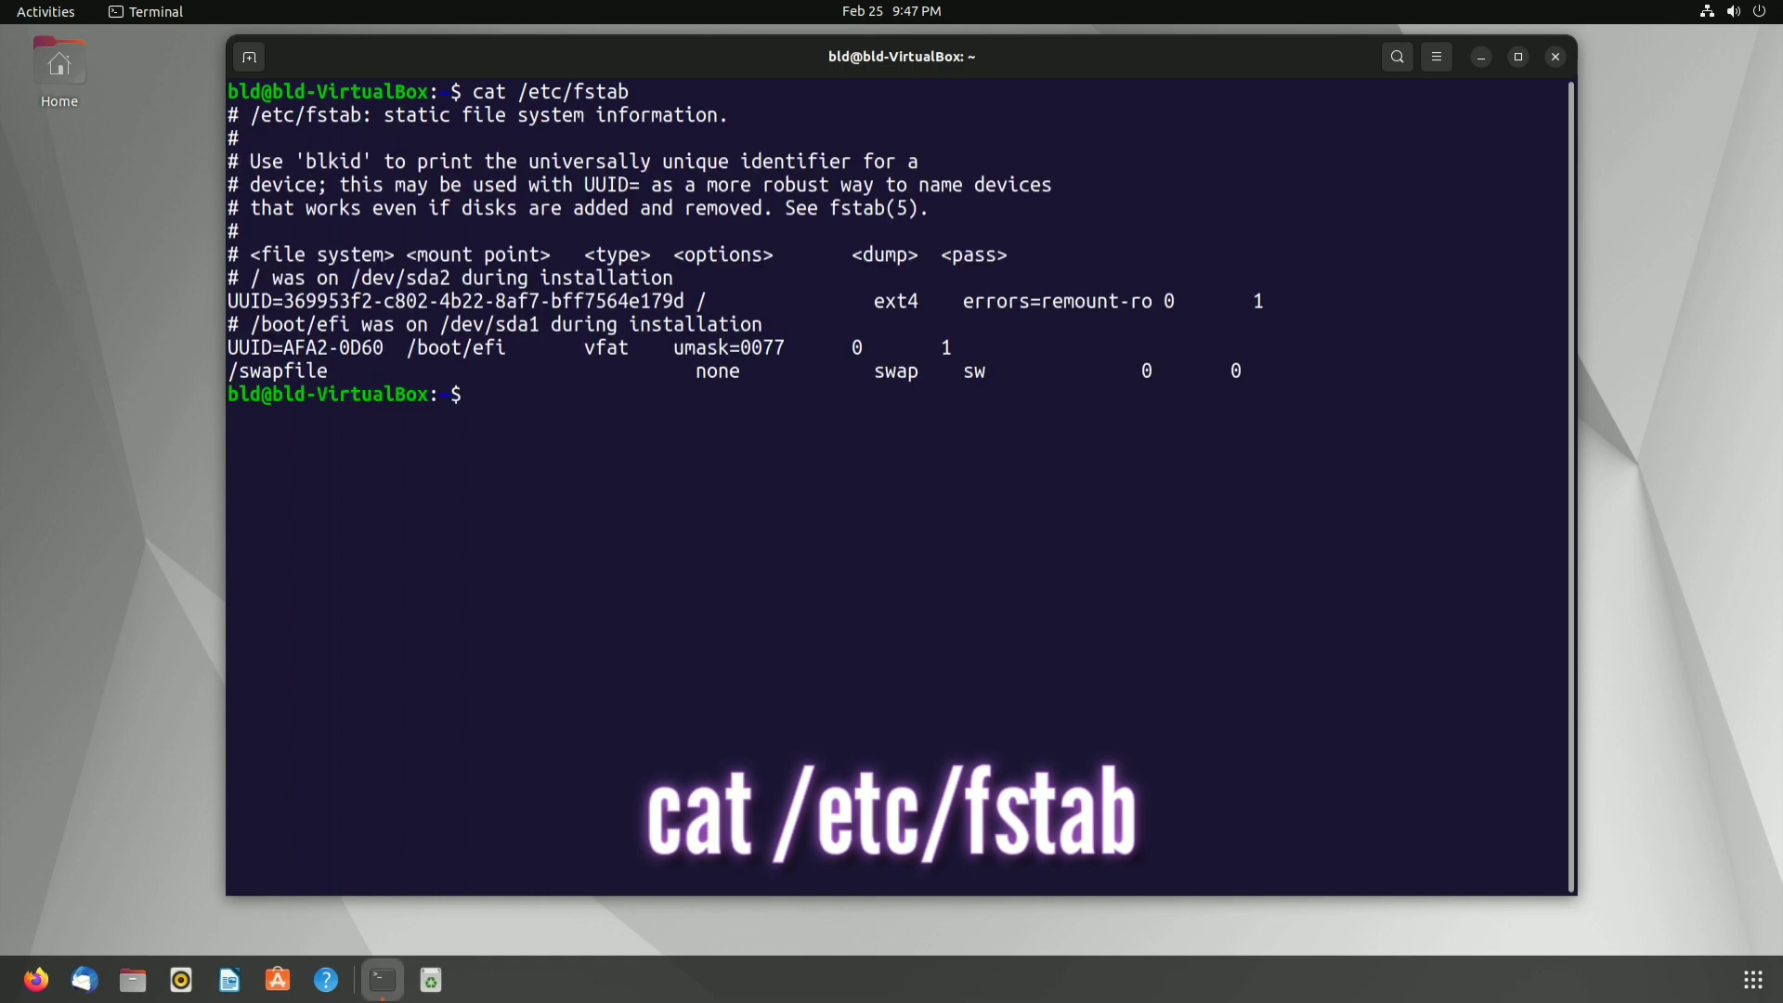
drag(232, 306, 1300, 306)
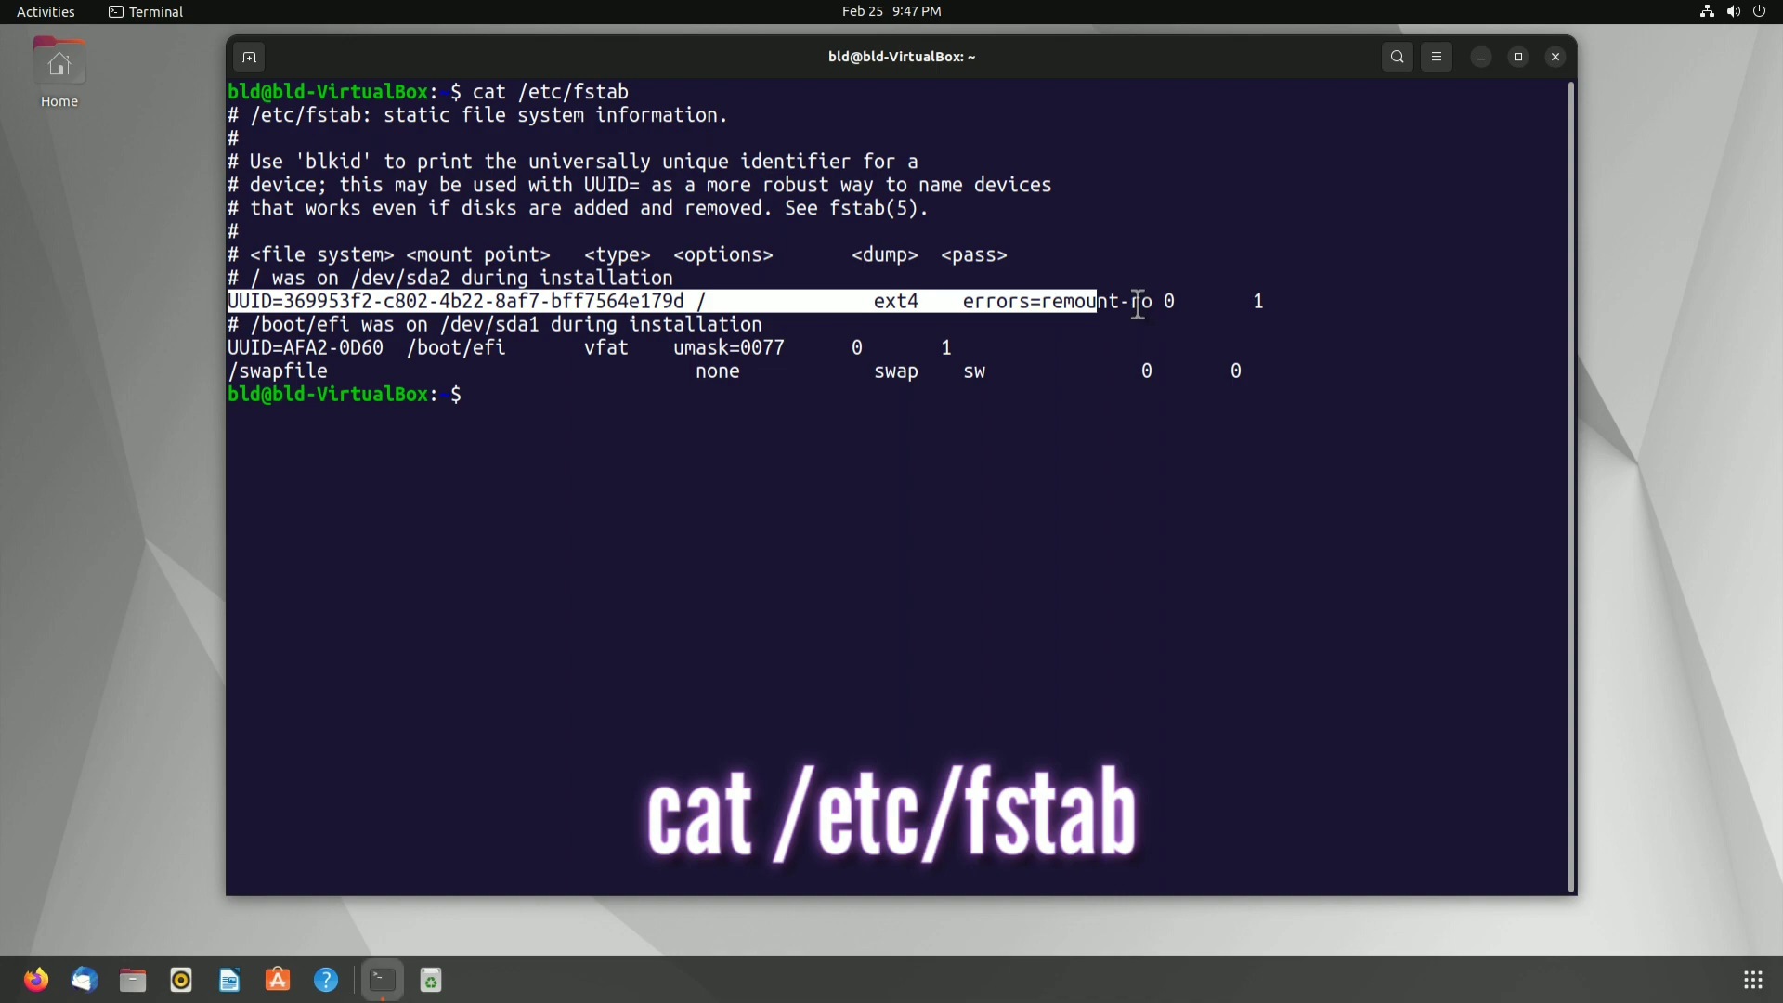
double_click(887, 306)
triple_click(887, 306)
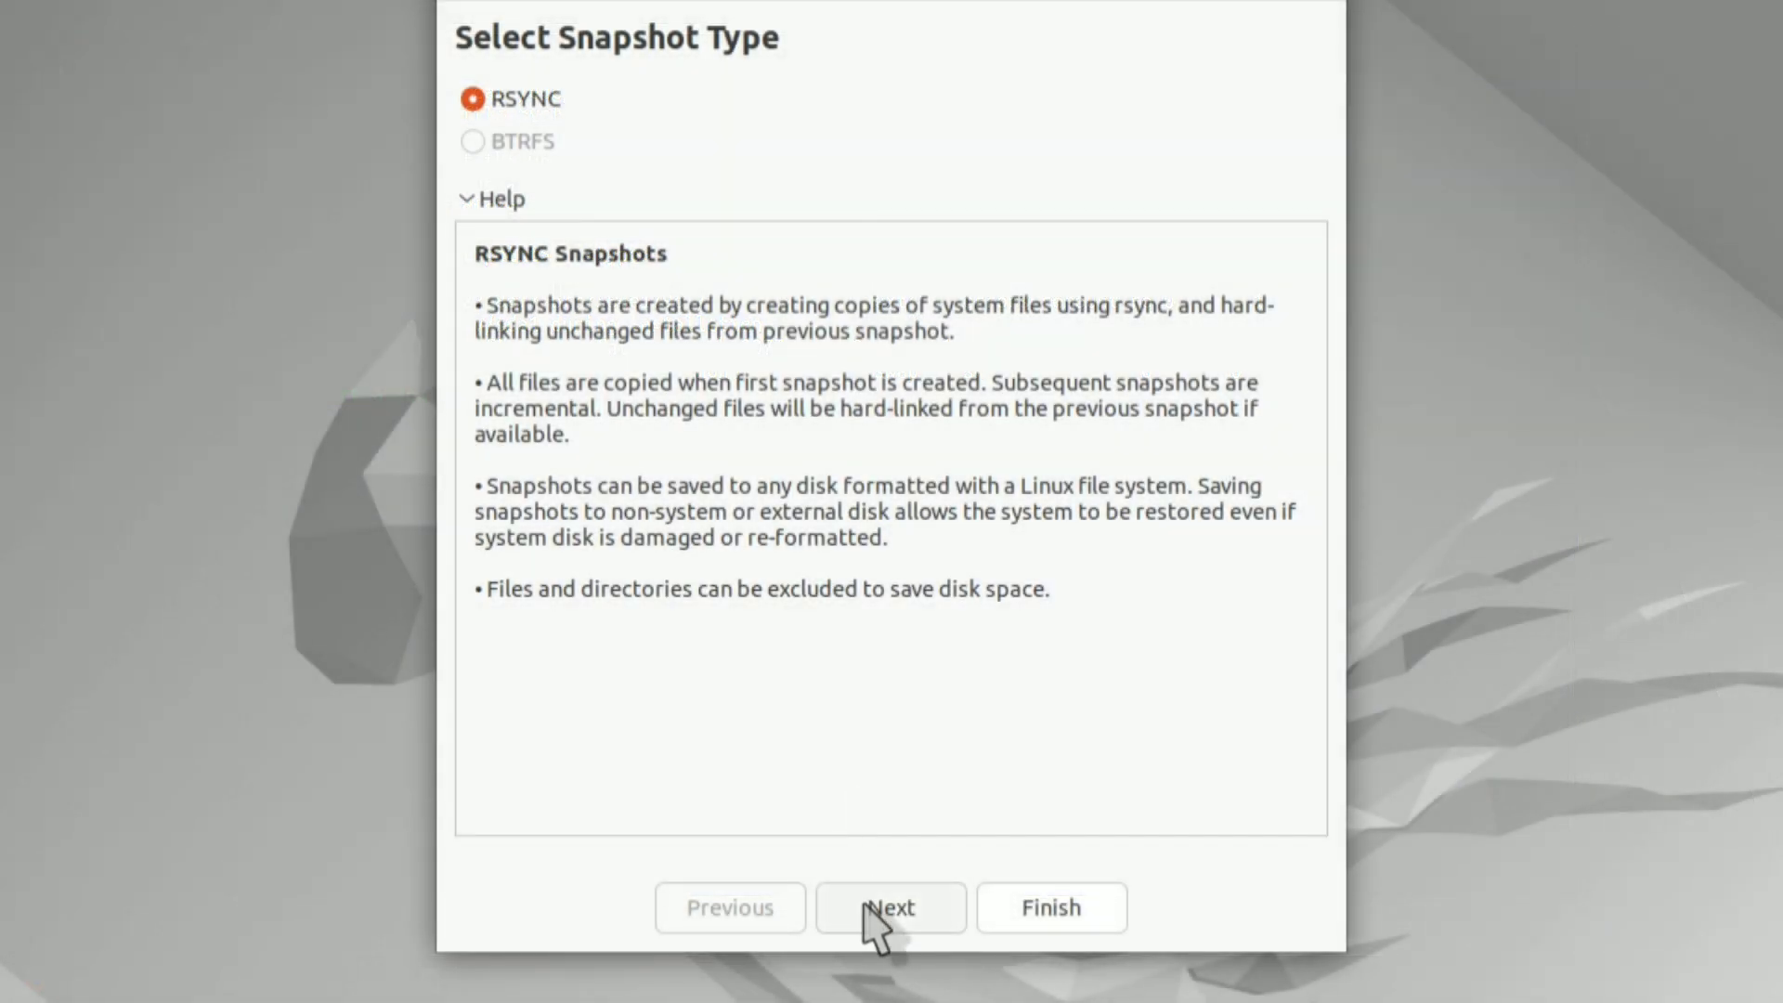
Refresh the disk list and choose sda2 (ext4, 7 GB free) as snapshot location
click(868, 915)
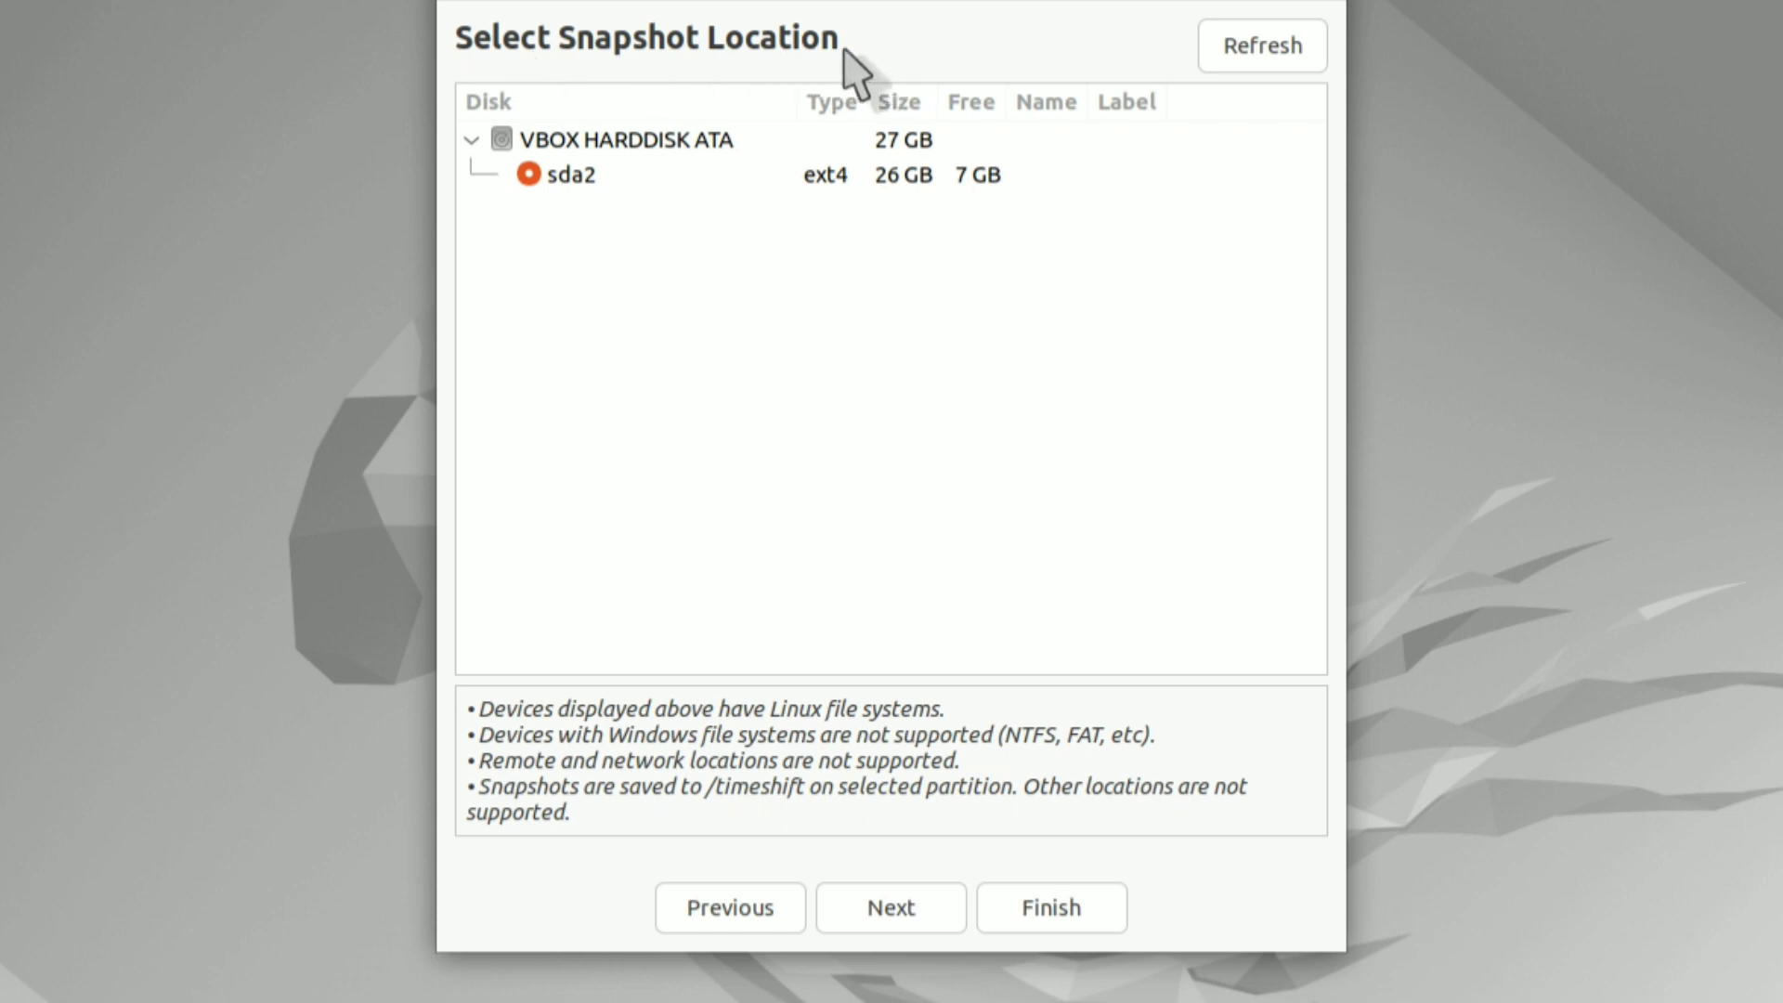
click(1258, 54)
click(613, 181)
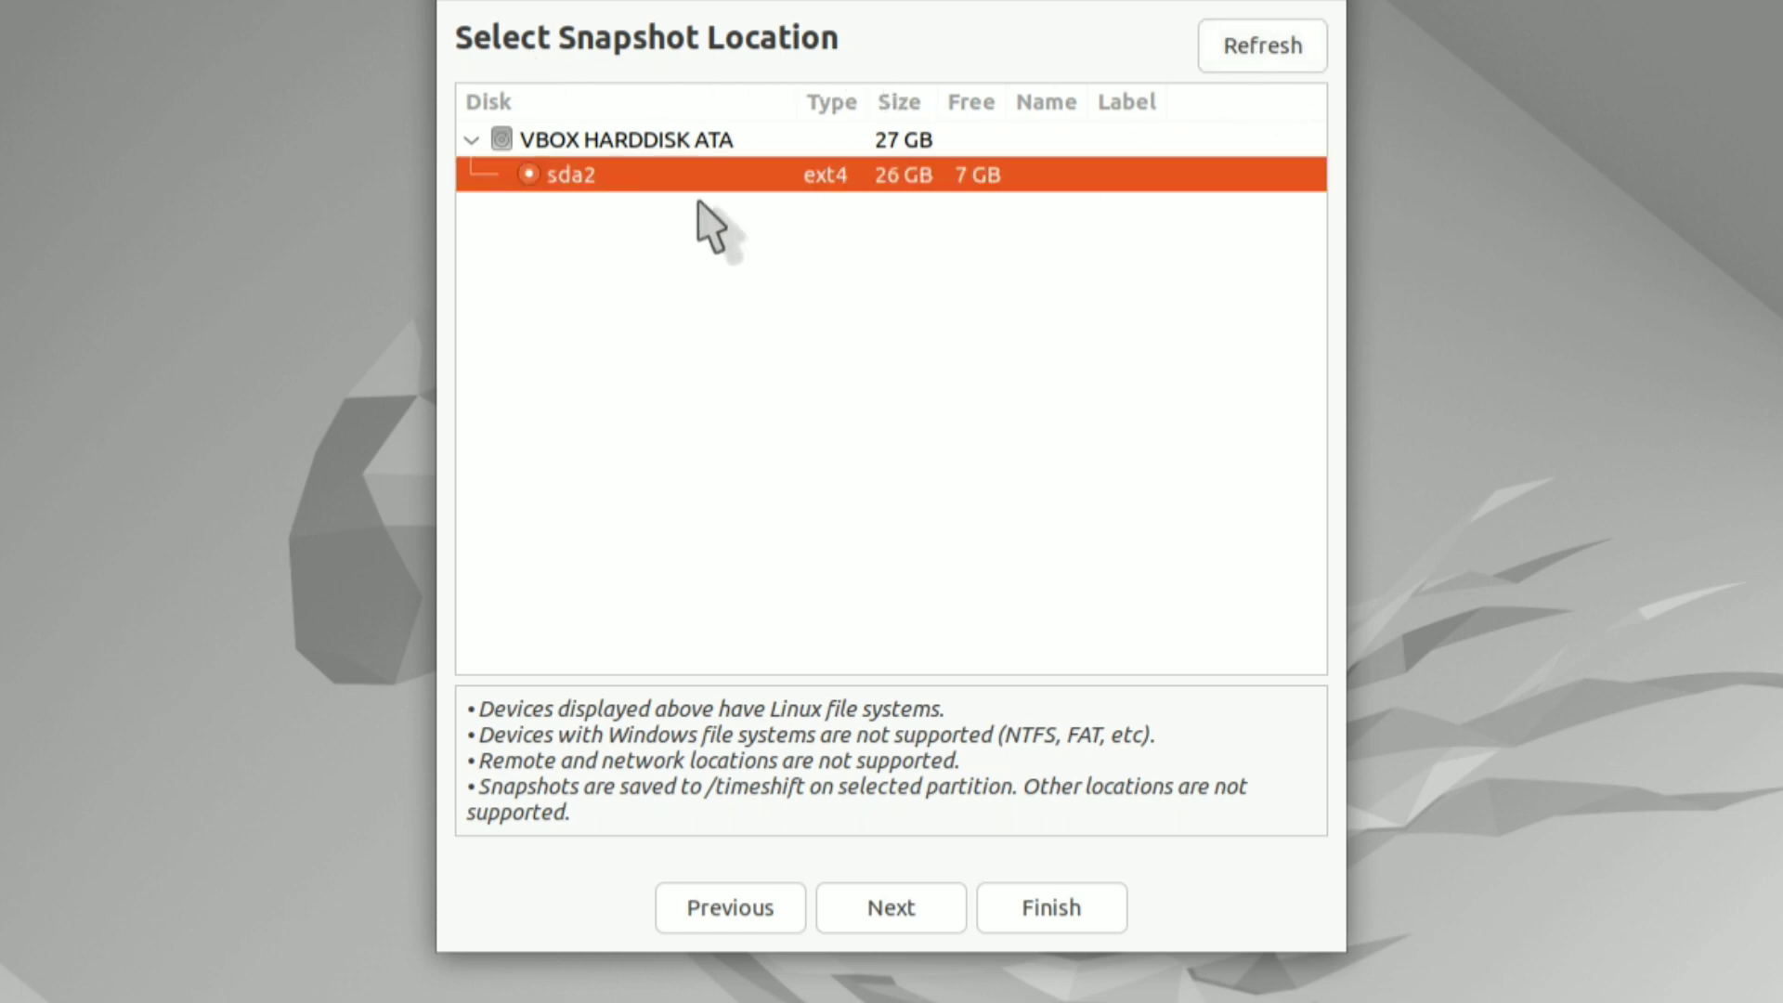
click(902, 922)
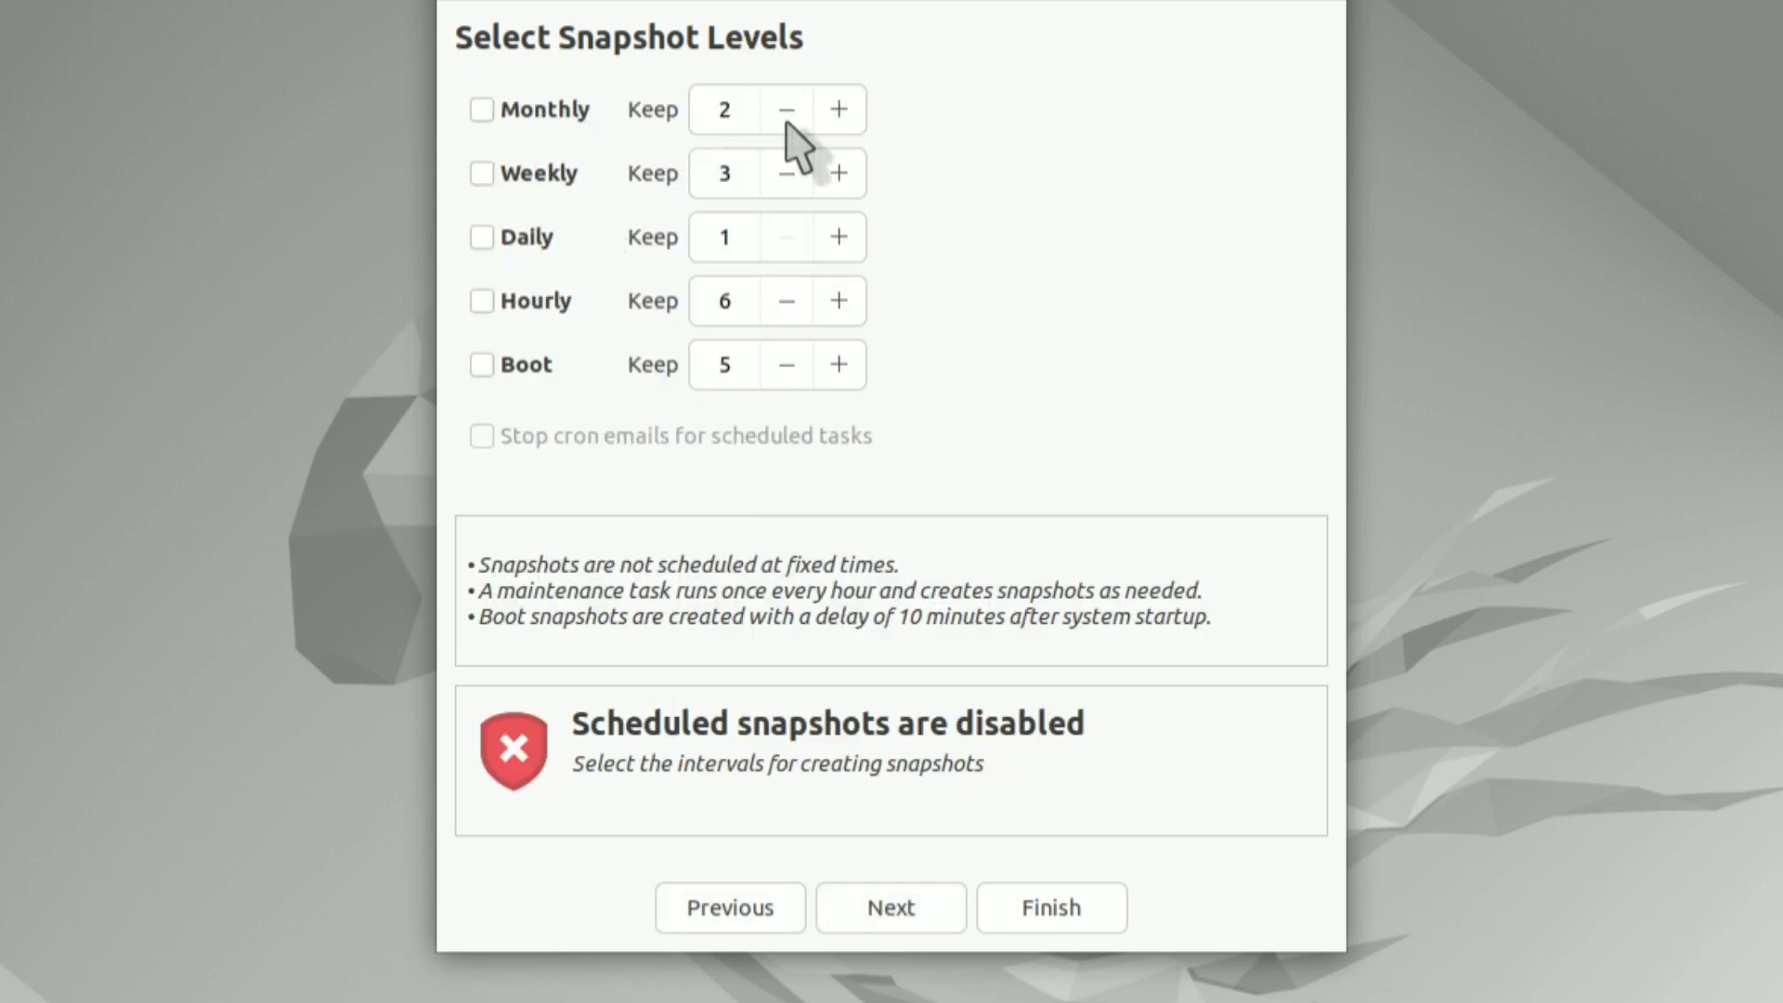
Nudge monthly keep up and back to 2, then enable Daily snapshots
click(838, 109)
click(839, 109)
click(839, 110)
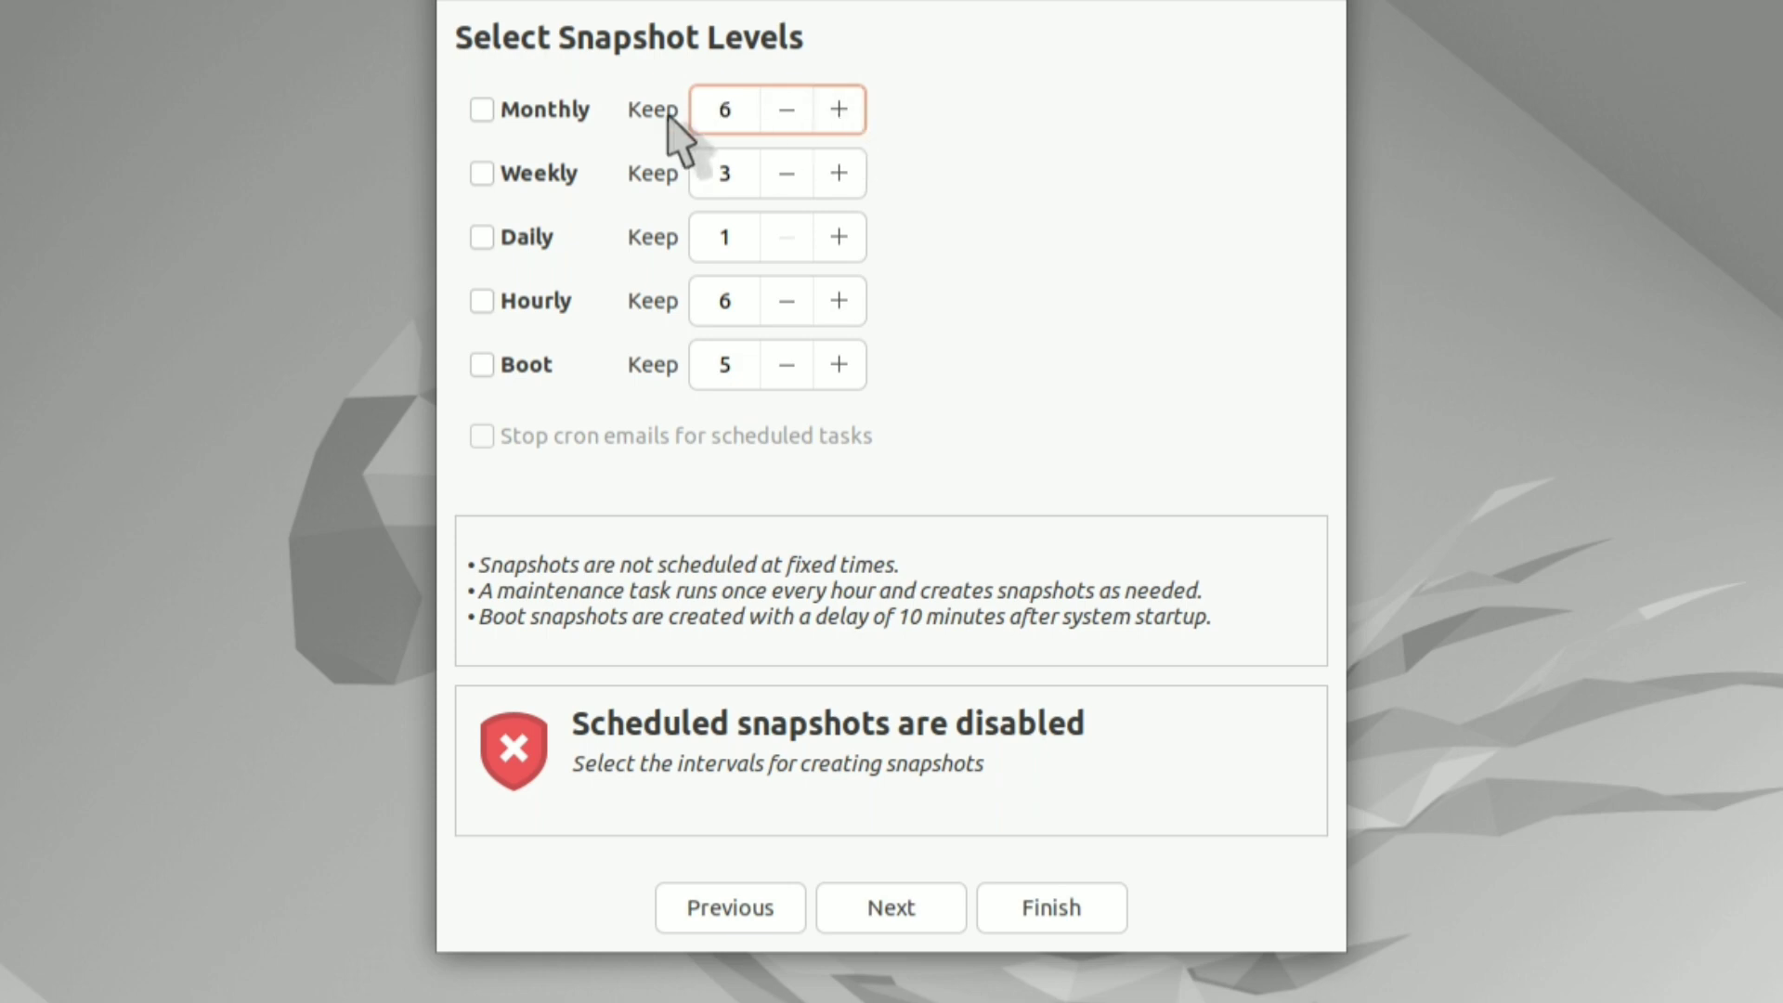
click(785, 109)
click(786, 109)
click(488, 237)
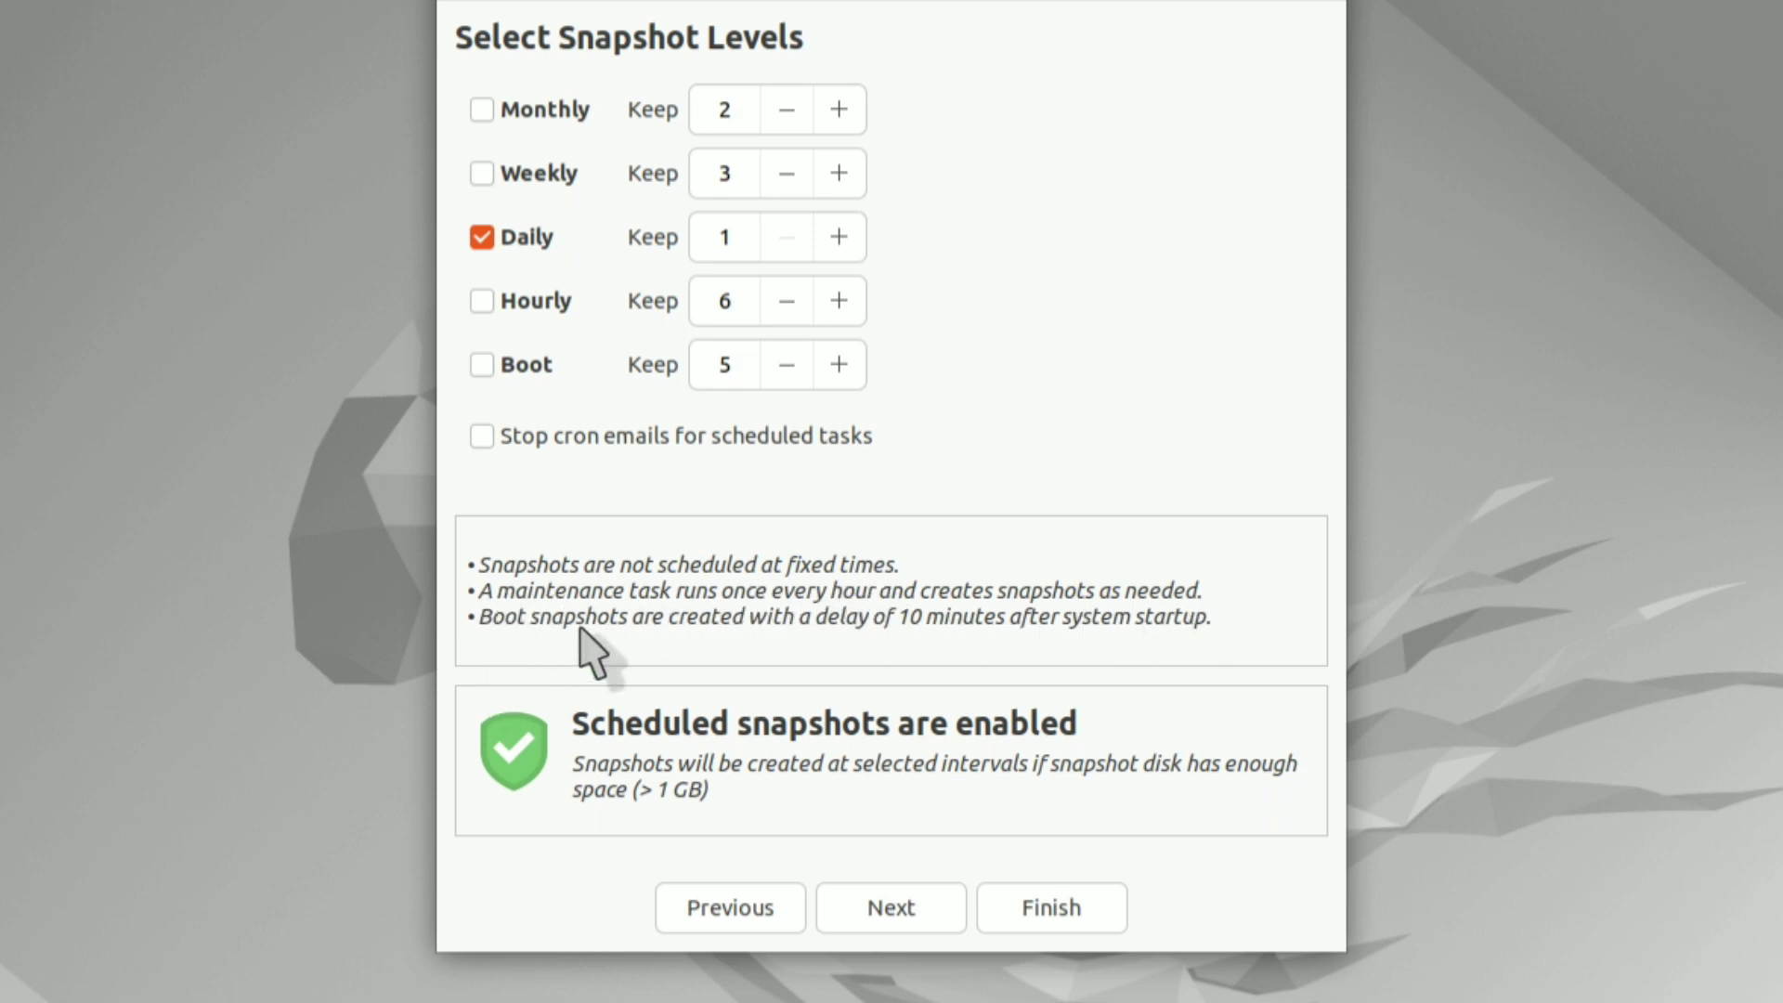
Try the root and user home include options, finally setting both to Exclude All Files
click(886, 915)
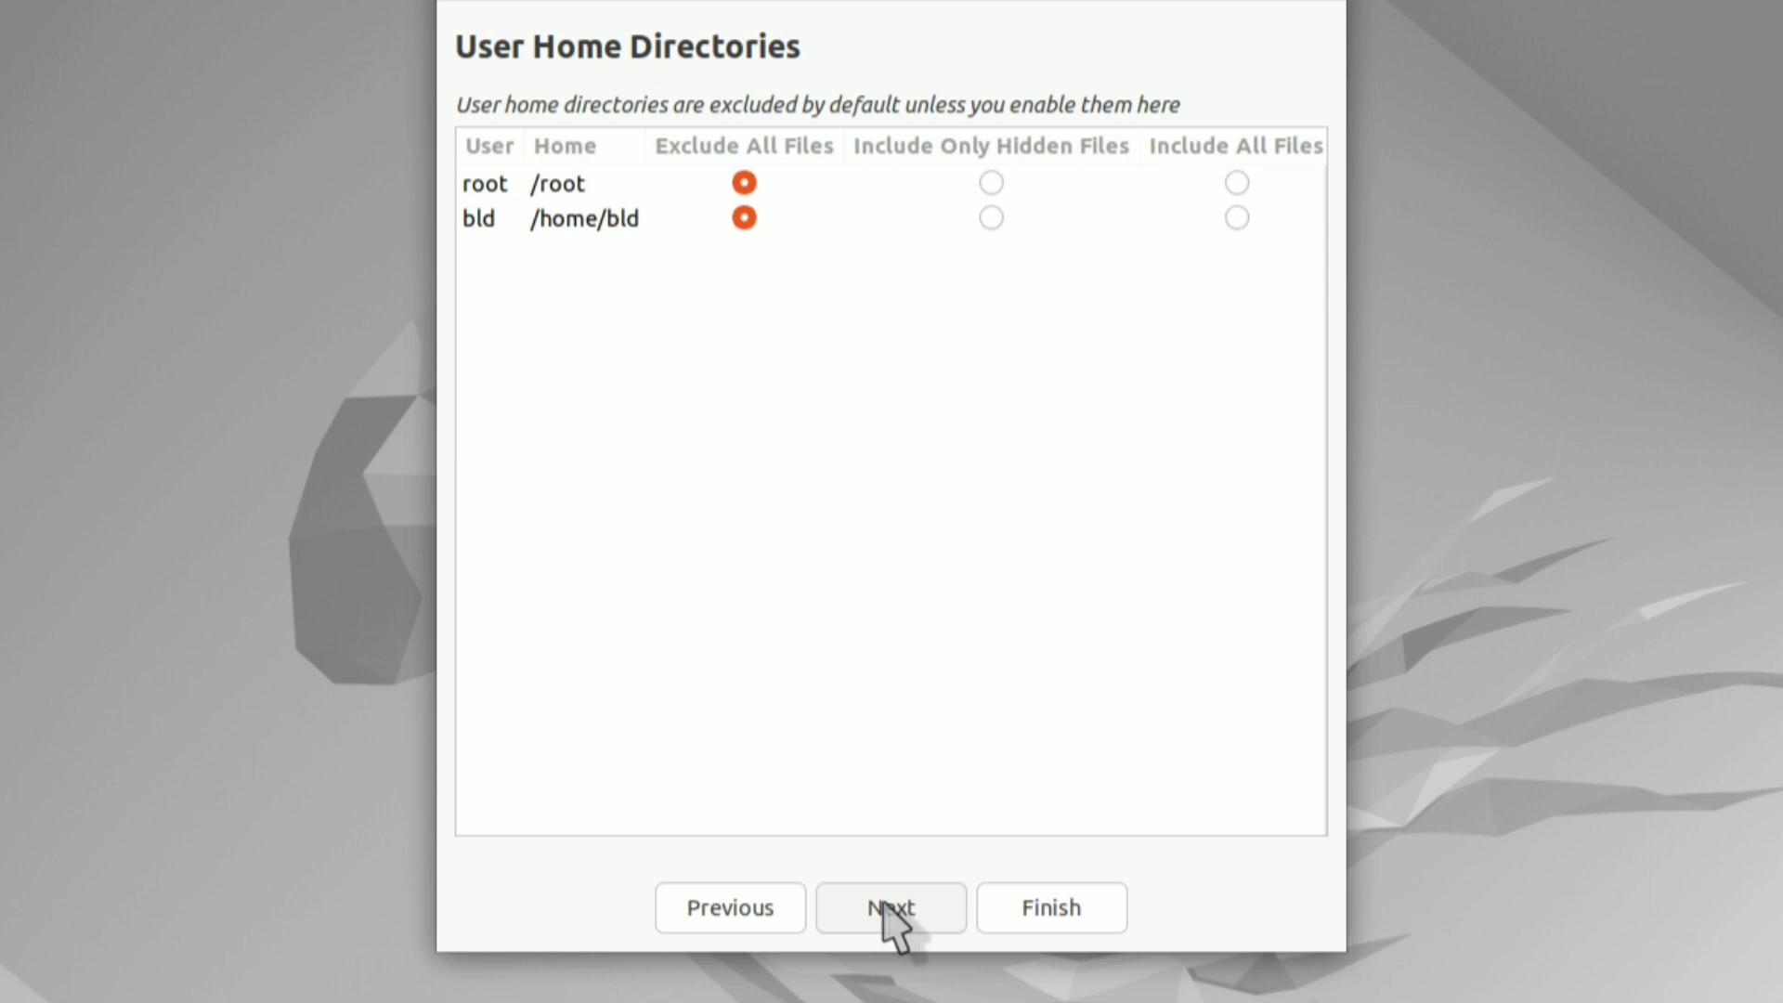
click(988, 183)
click(991, 219)
click(744, 183)
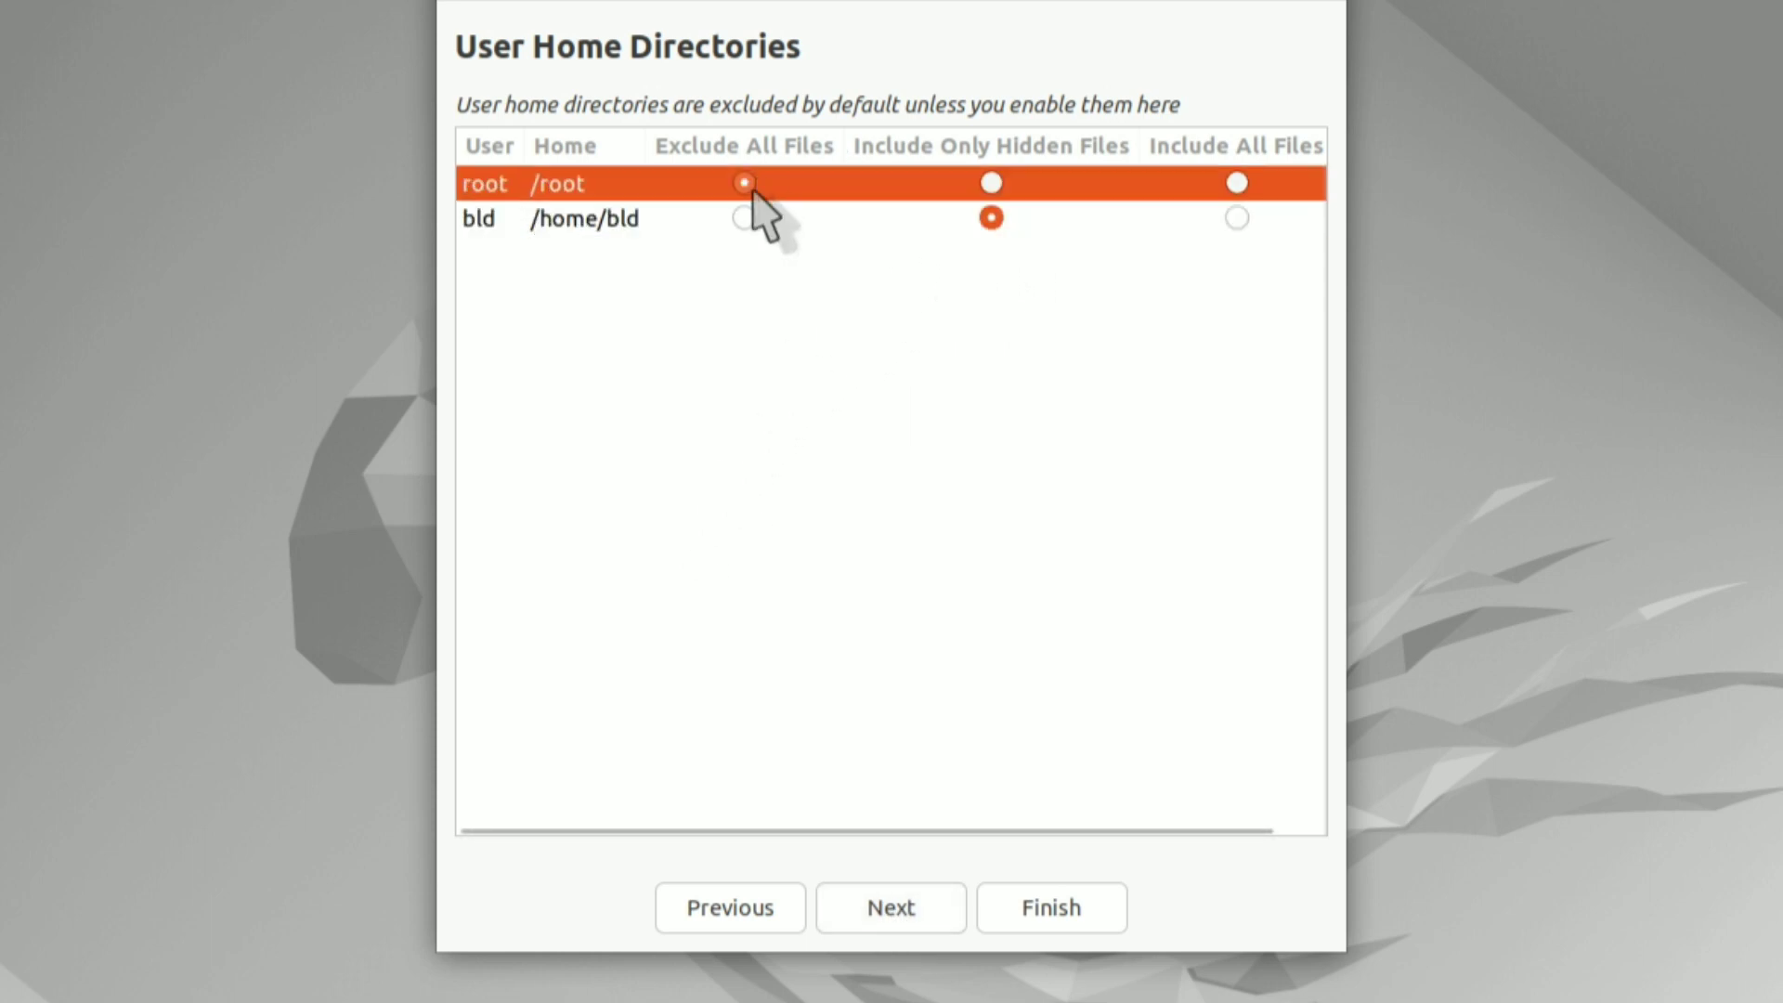
click(744, 218)
click(1236, 183)
click(1236, 218)
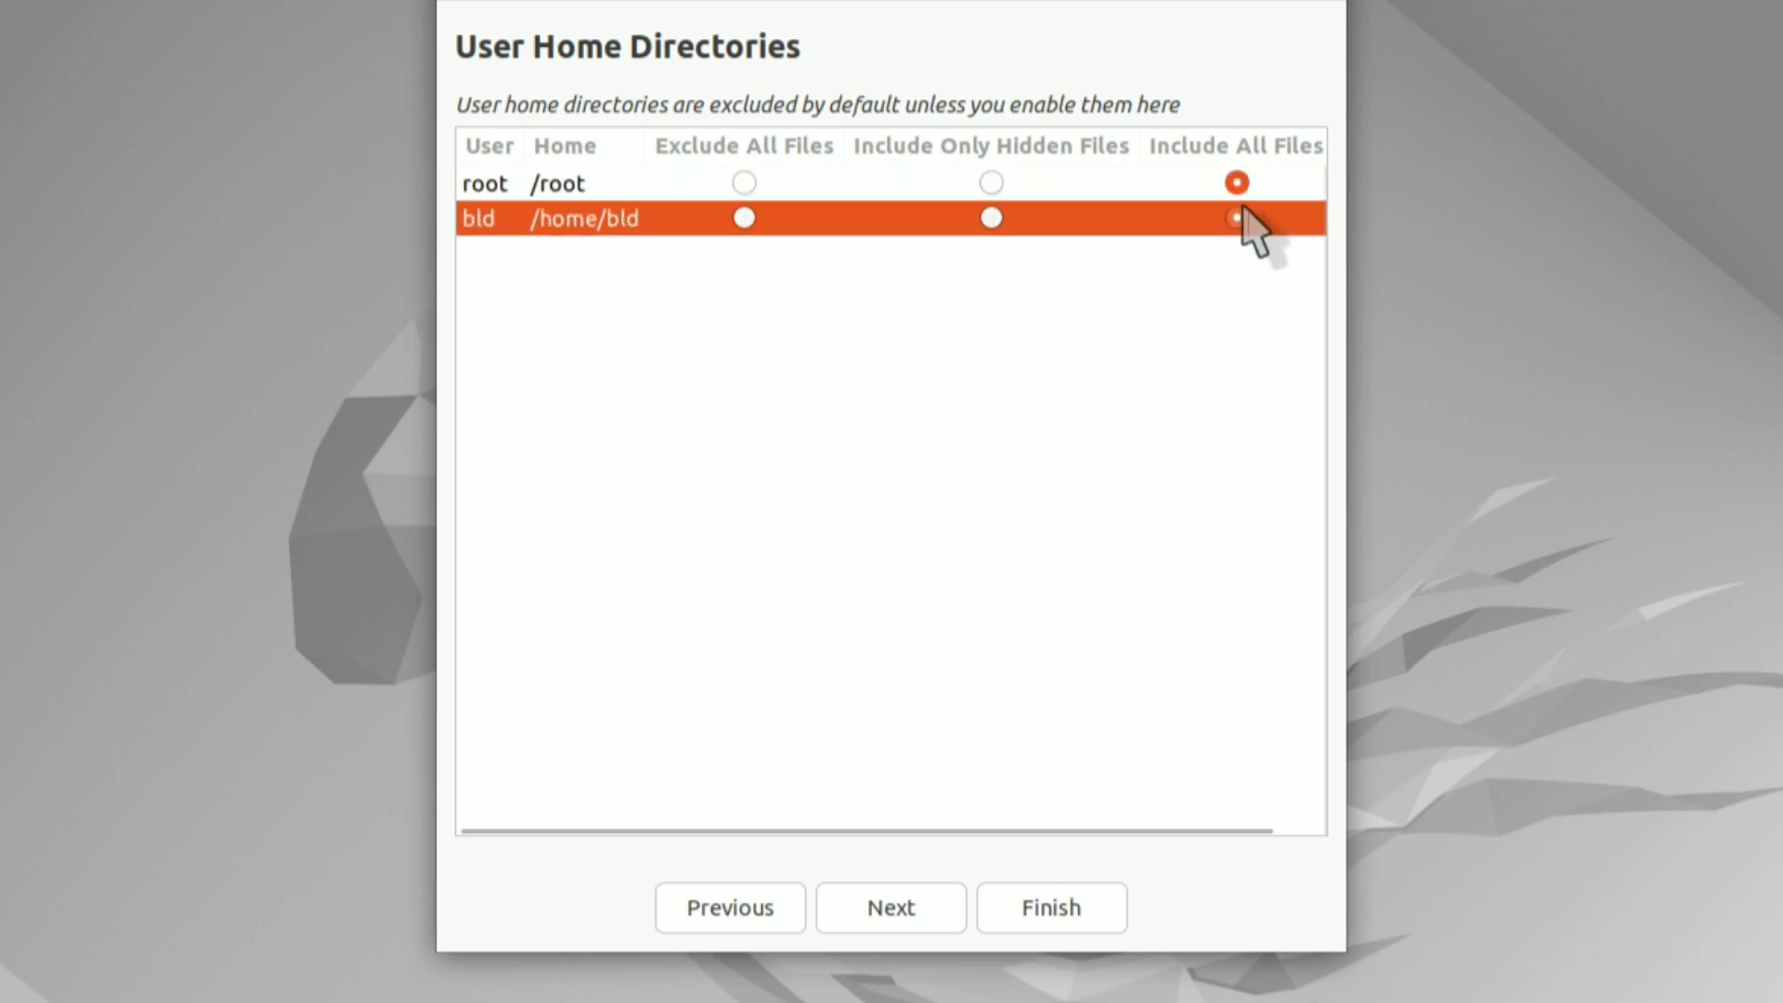
click(744, 183)
click(749, 218)
click(1236, 183)
click(1236, 218)
click(744, 183)
click(743, 218)
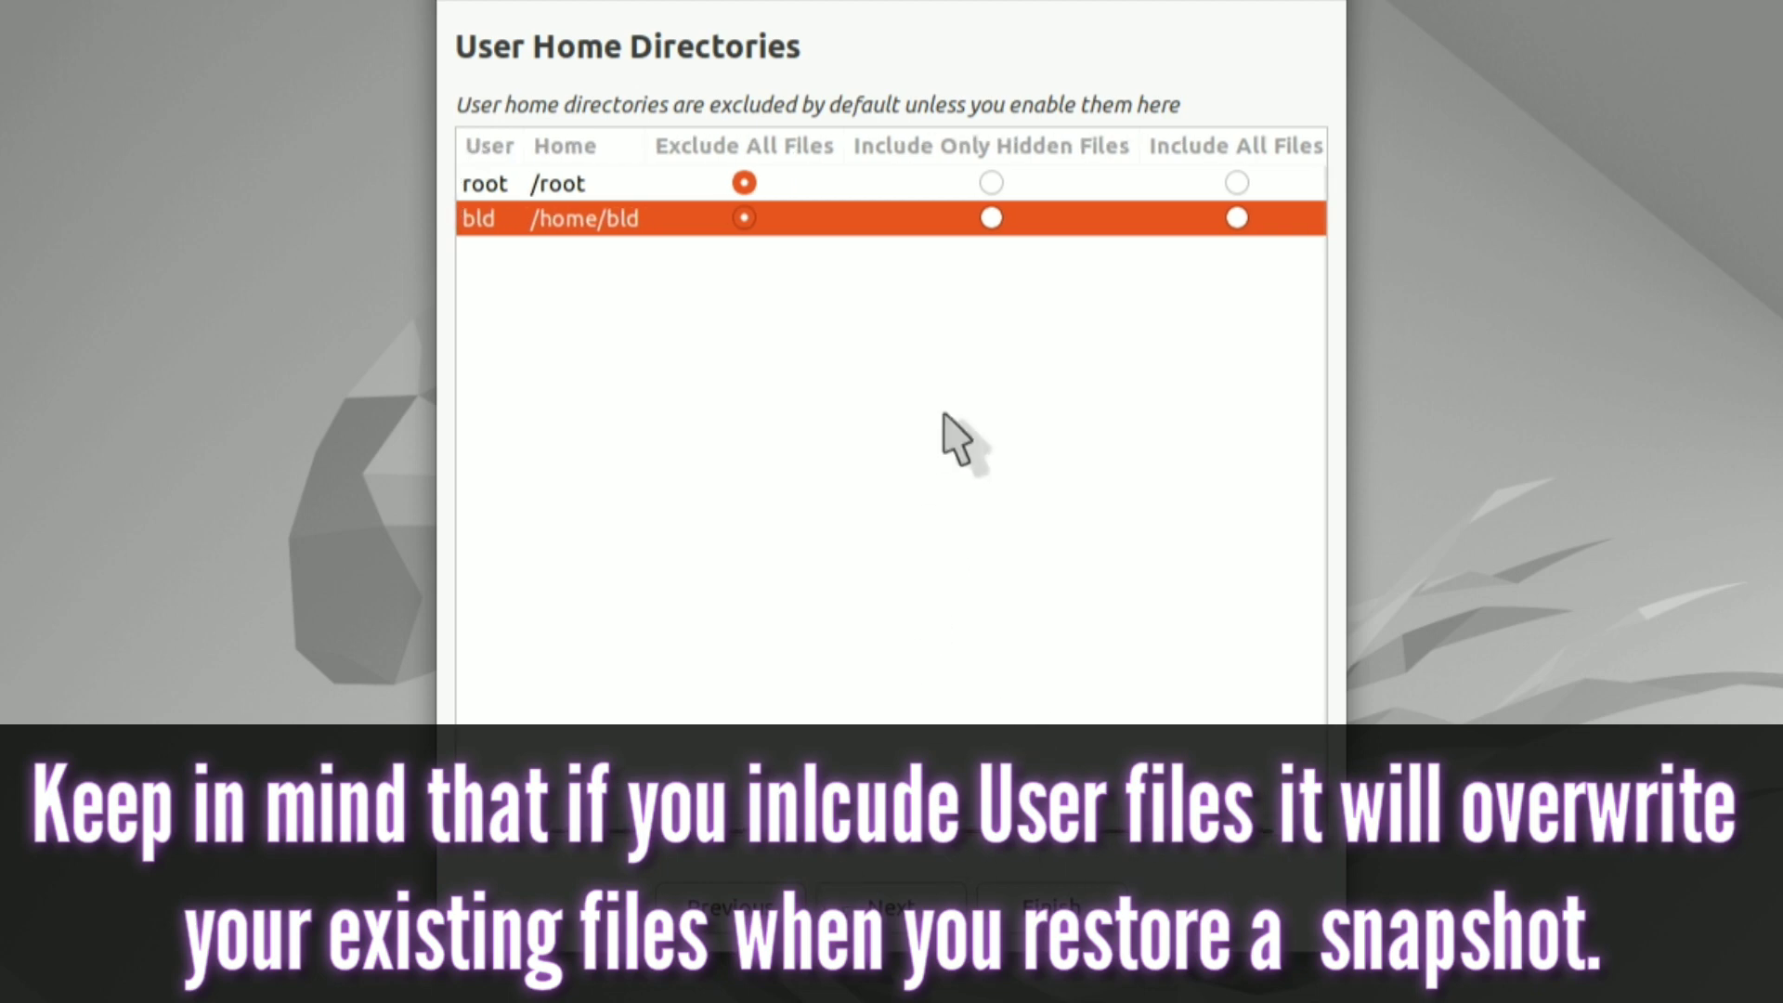
Finish the Timeshift wizard at Setup Complete and close it, leaving rsync snapshots on /dev/sda2 active
click(909, 907)
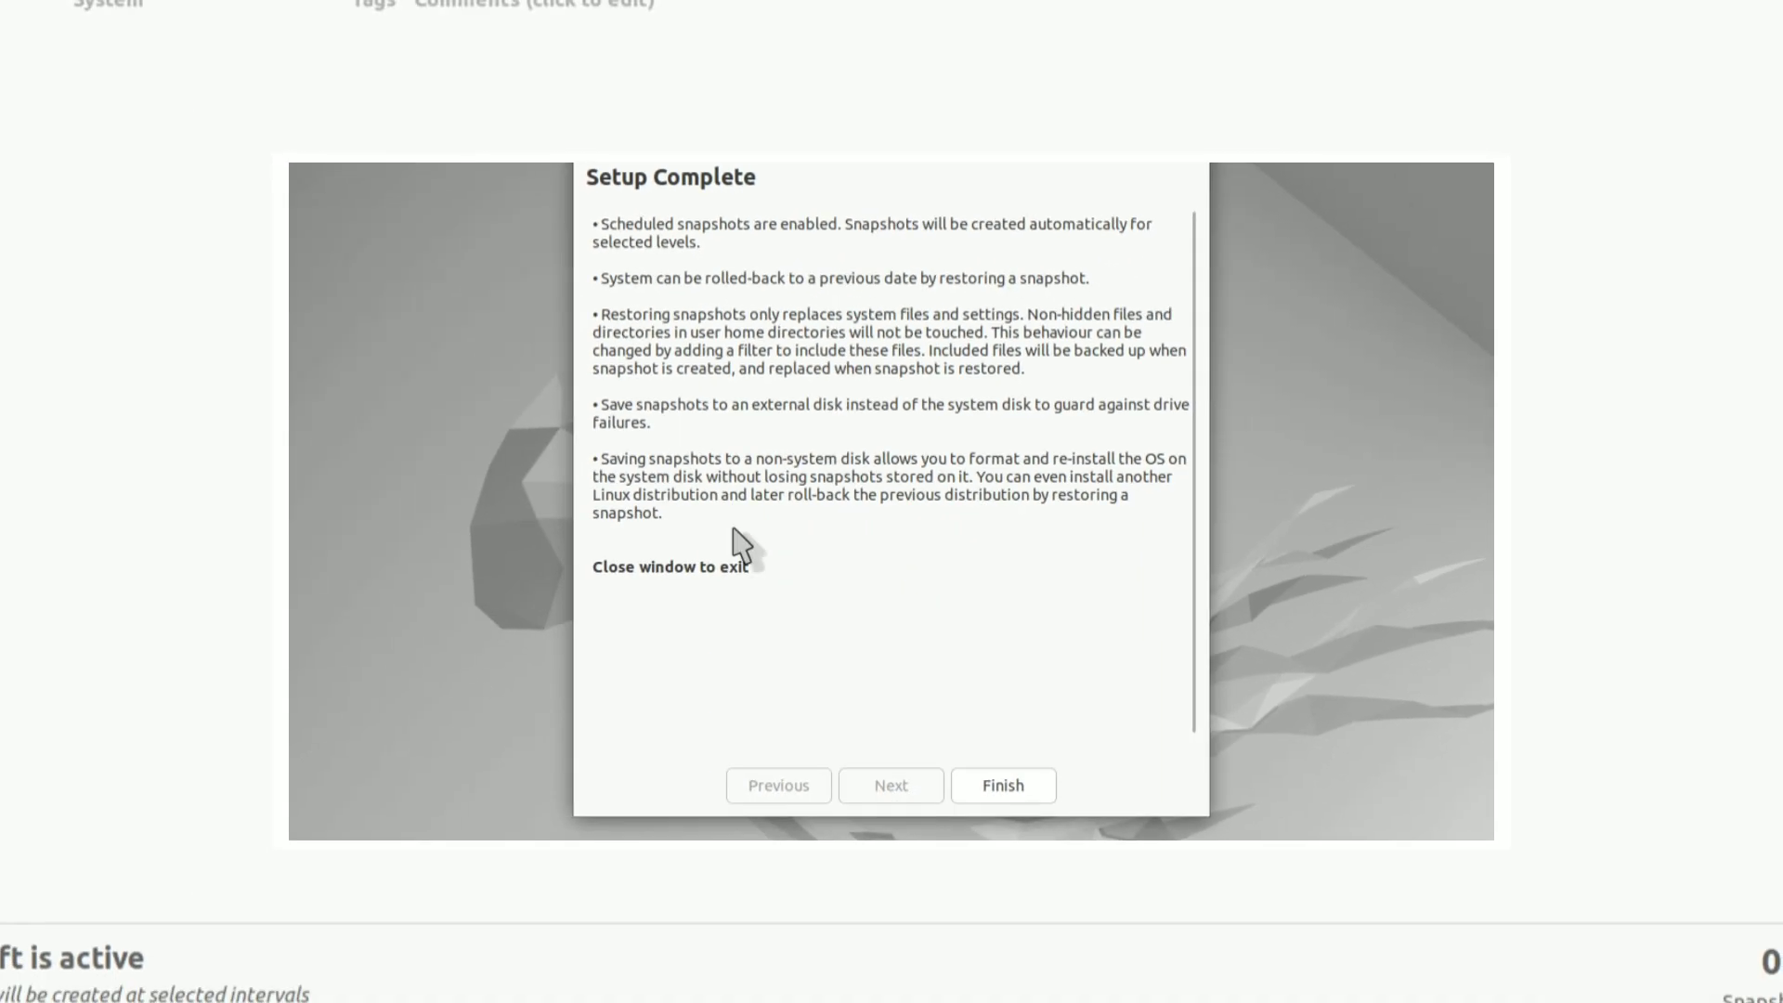
key(Escape)
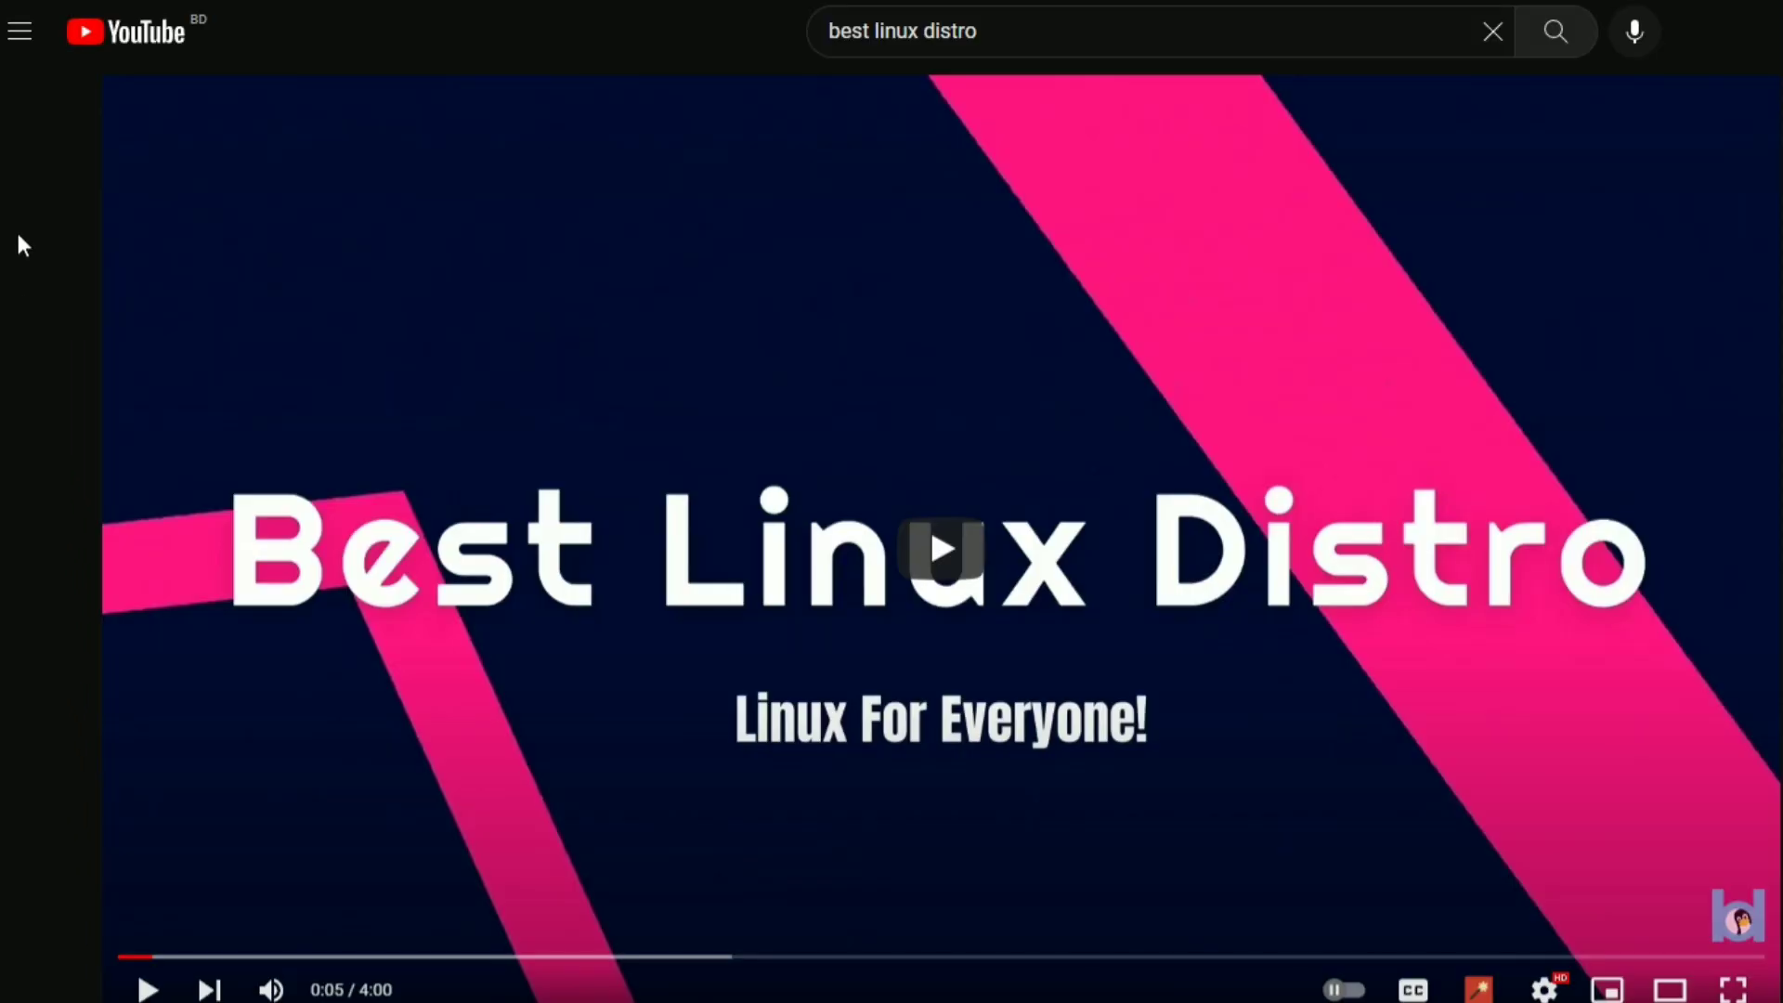
Subscribe to the Best Linux Distro channel with notifications set to All
scroll(10, 241, down, 3)
scroll(8, 278, down, 2)
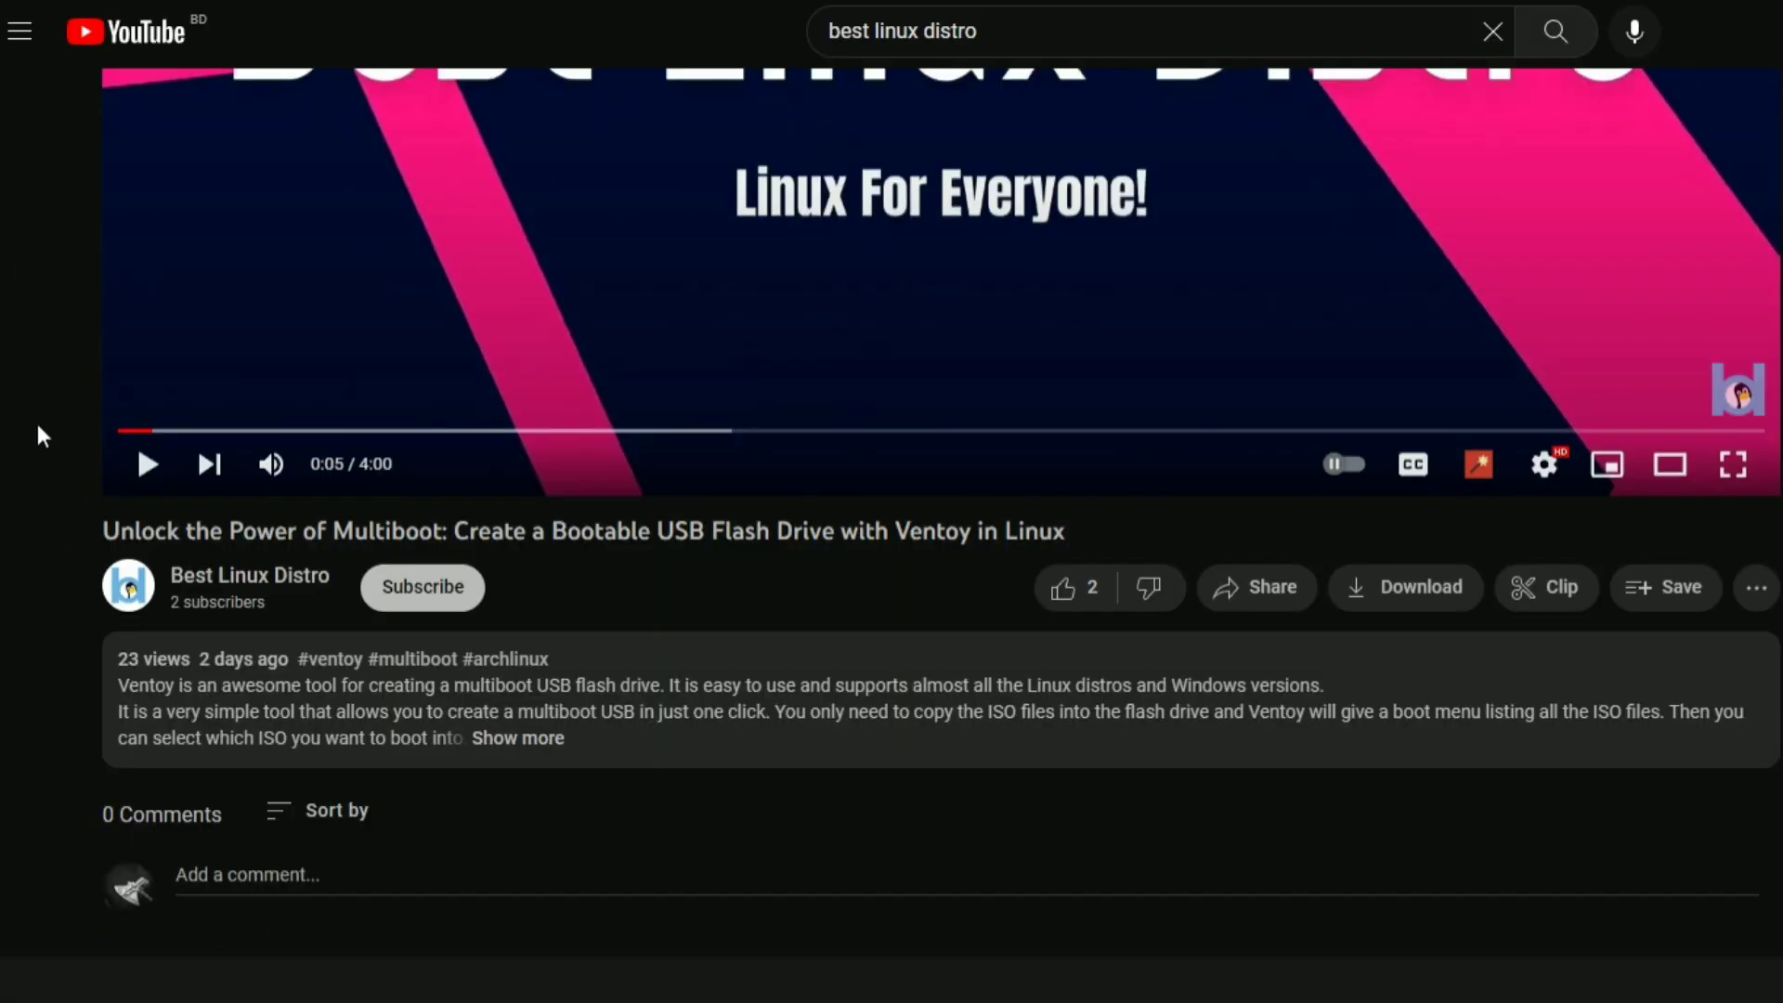
click(436, 604)
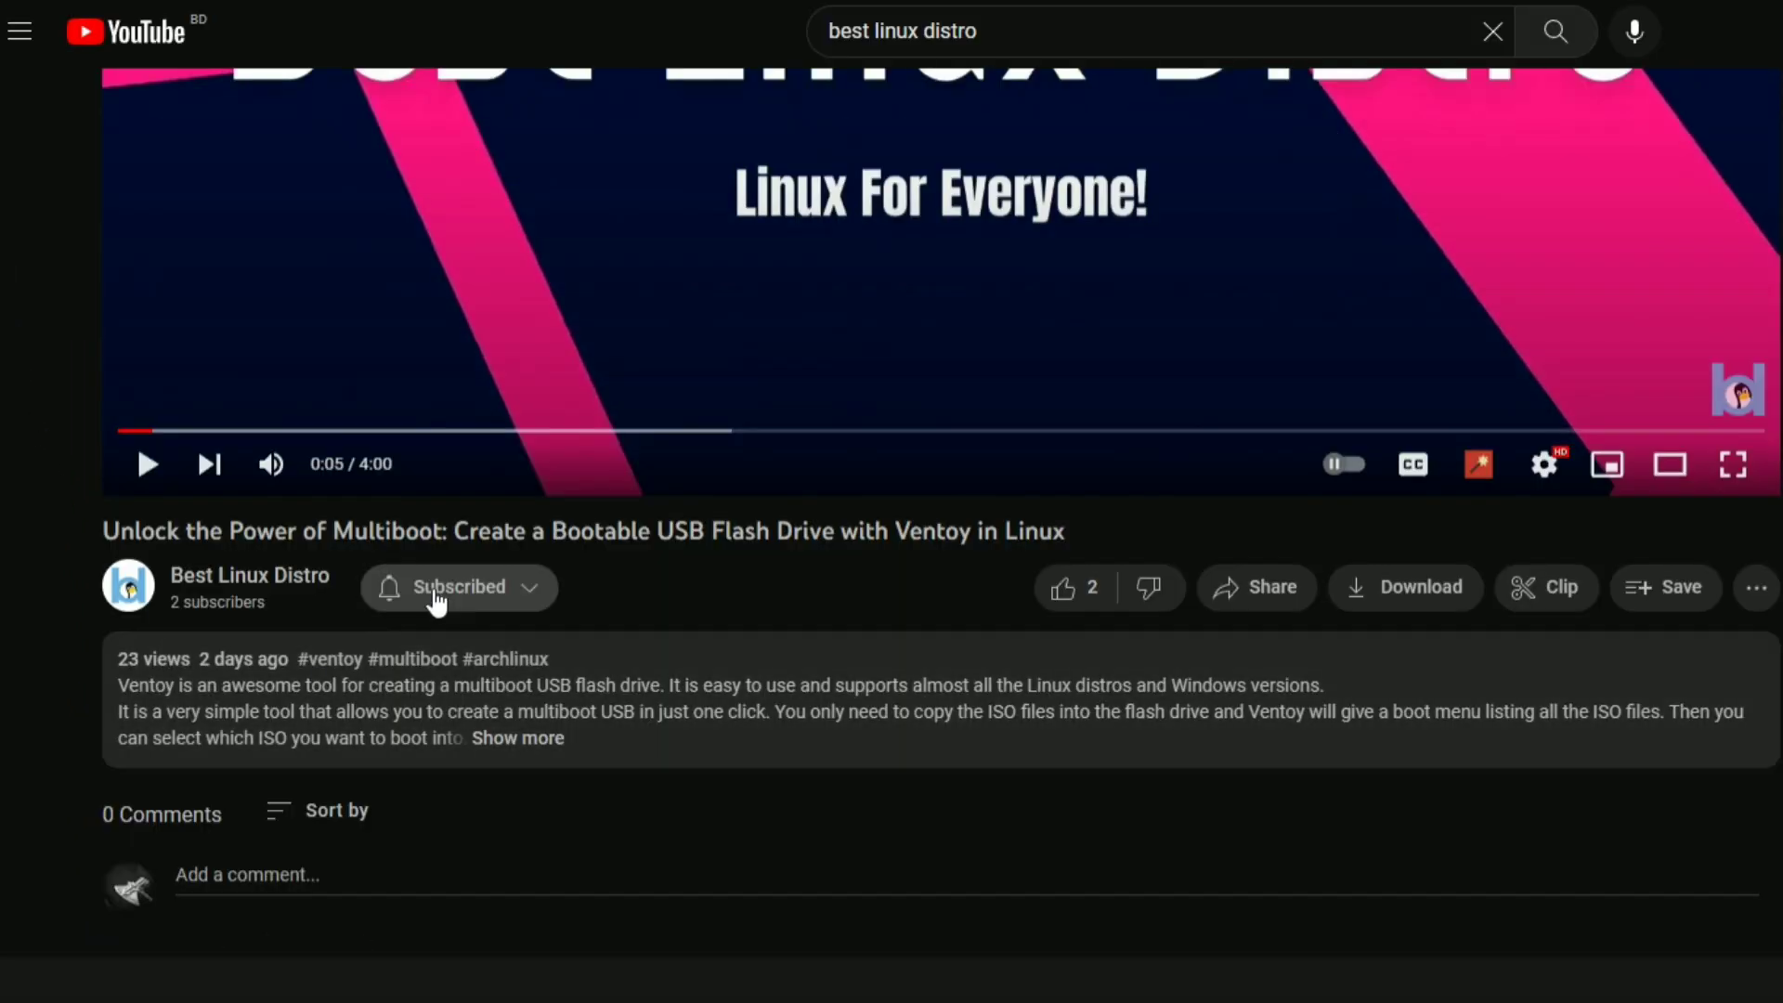
click(526, 605)
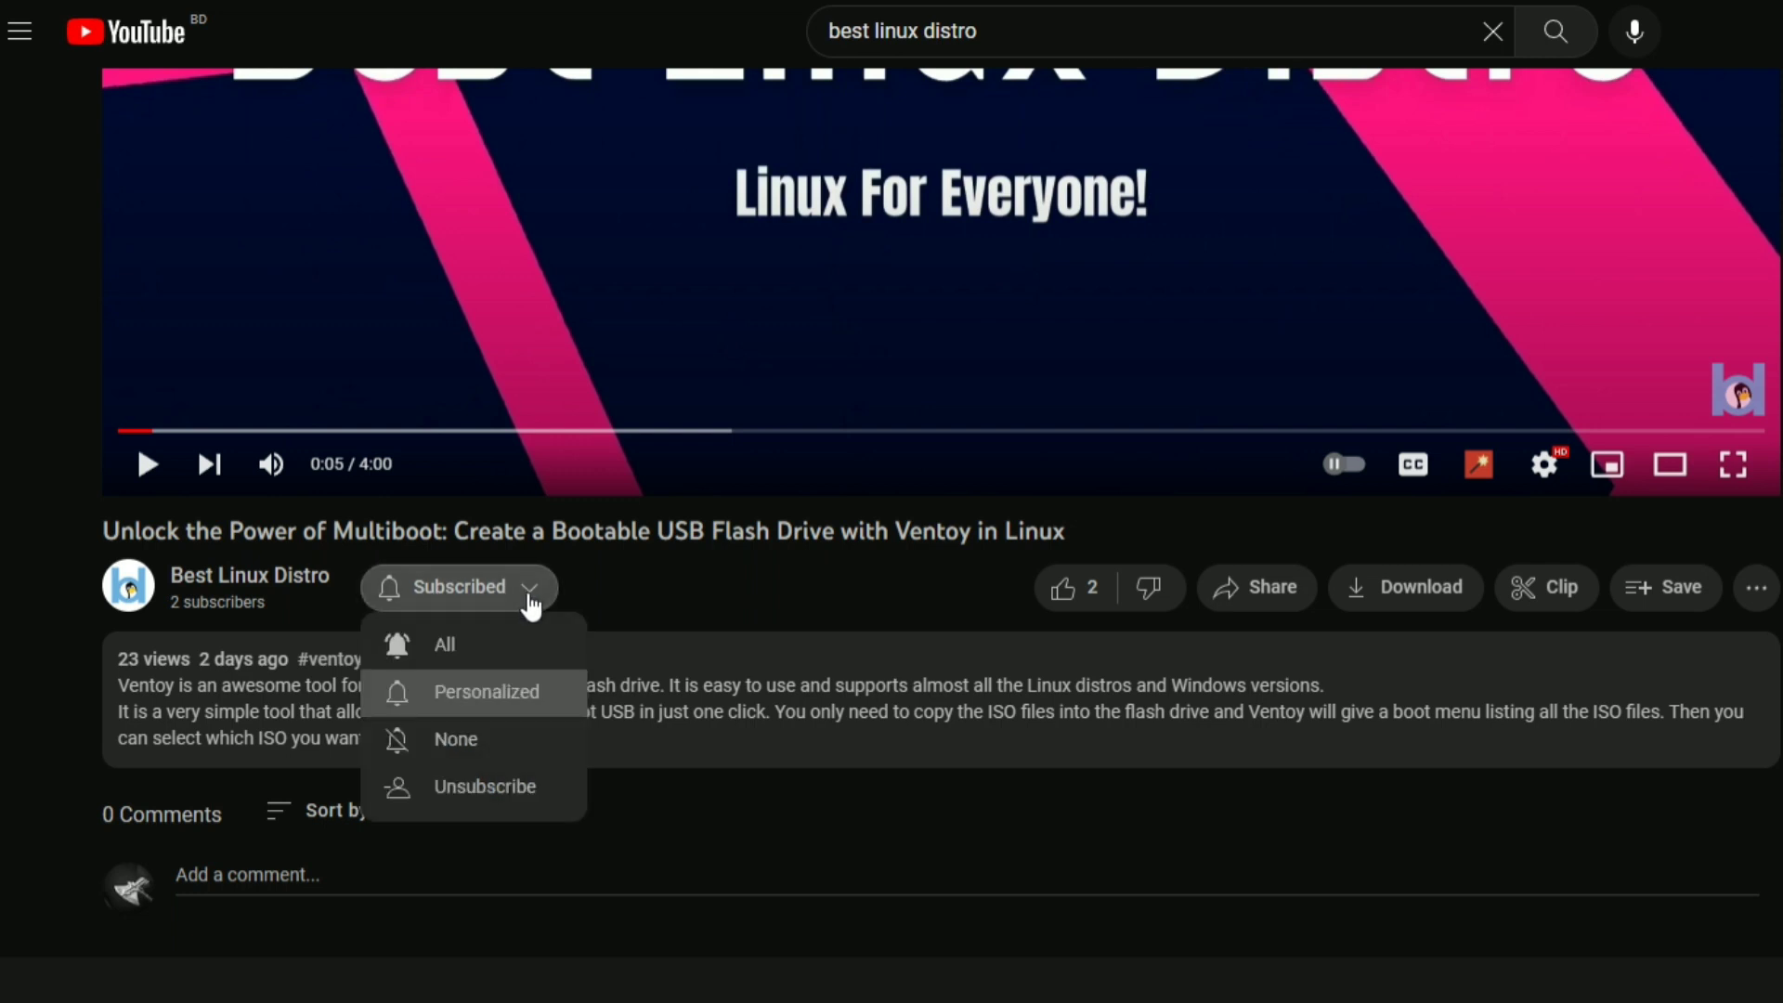
click(469, 655)
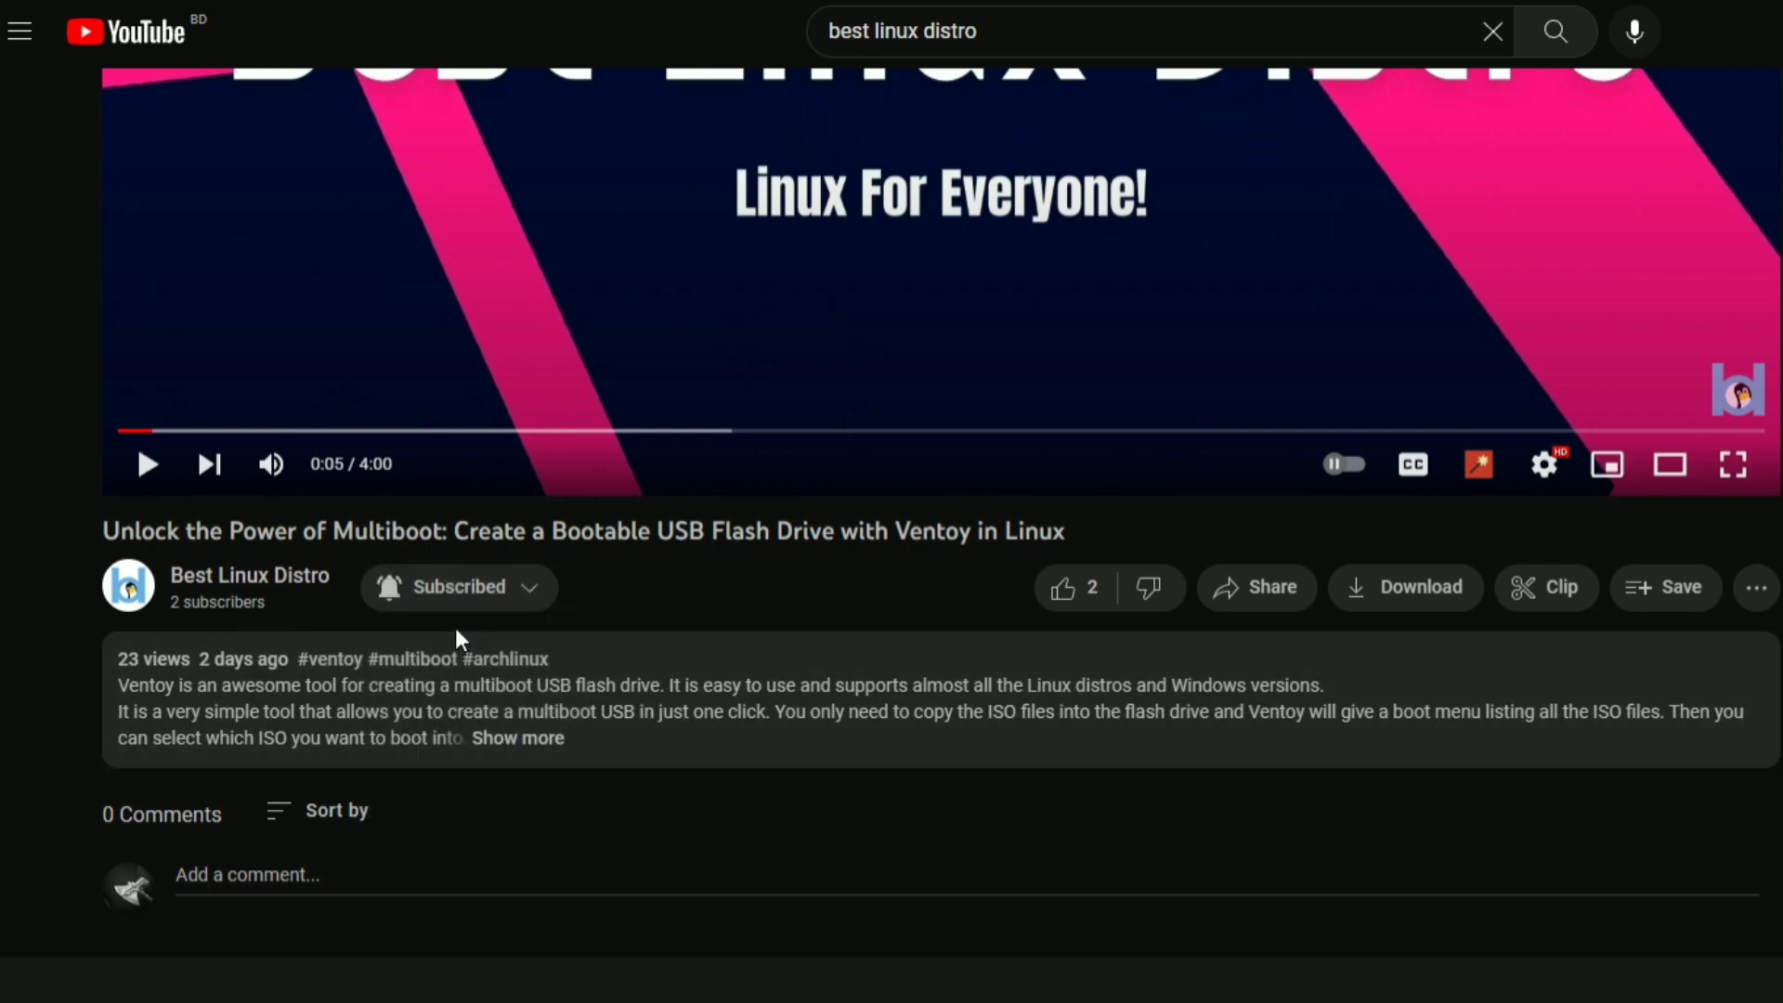